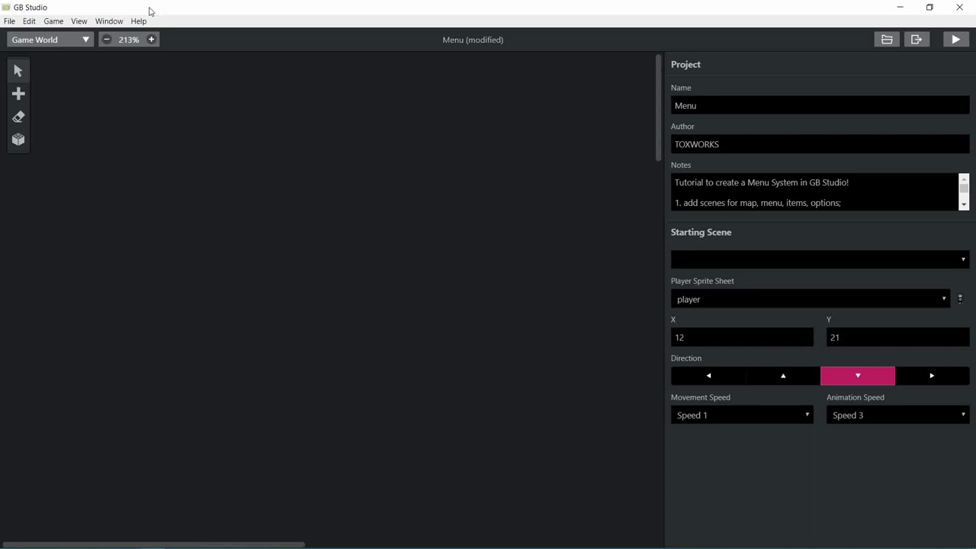
- Check the GB Studio version in Help > About, then close the window
{"action": "left_click", "coordinate": [140, 22]}
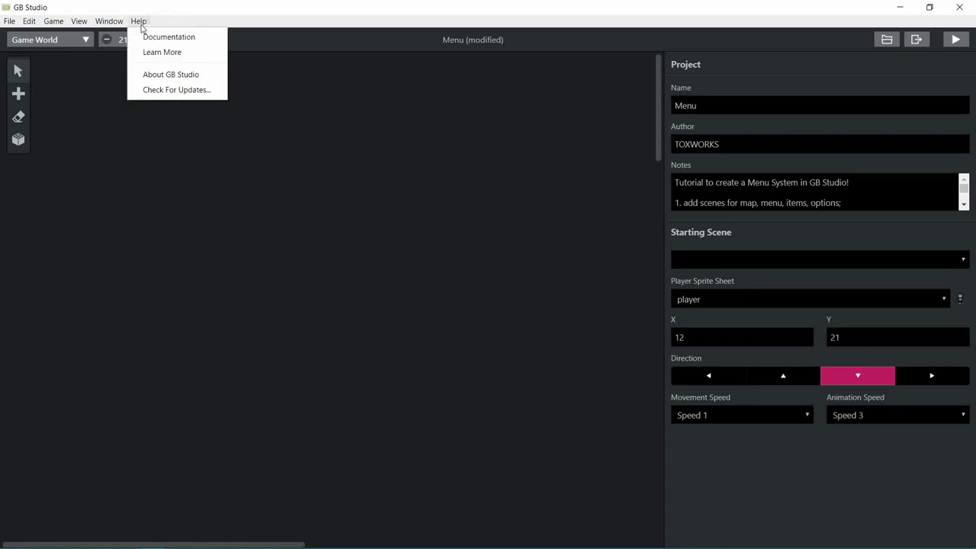
{"action": "left_click", "coordinate": [170, 74]}
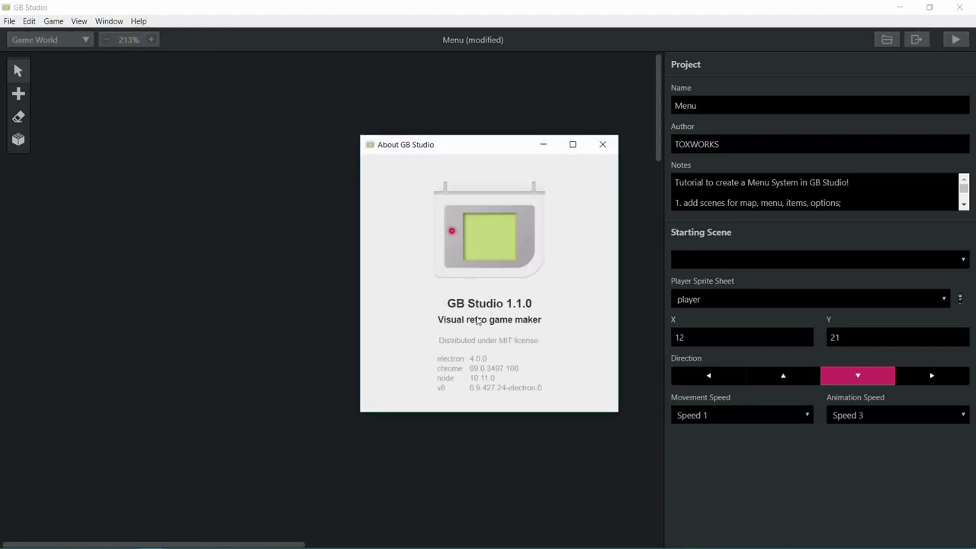
{"action": "left_click", "coordinate": [603, 145]}
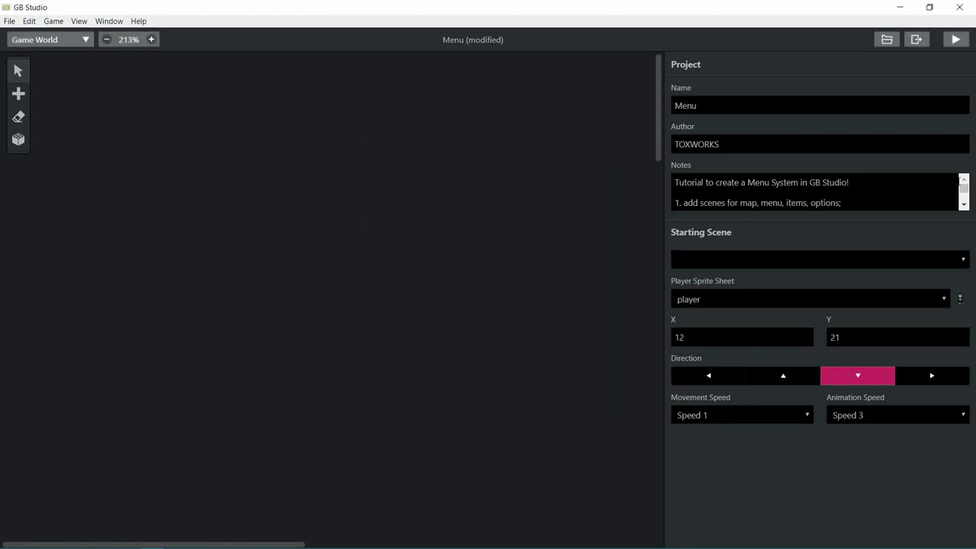
- Make Demo the project's starting scene and run the game to play-test it
{"action": "left_click_drag", "start_coordinate": [963, 187], "coordinate": [963, 196]}
{"action": "scroll", "coordinate": [963, 199], "scroll_direction": "up", "scroll_amount": 6}
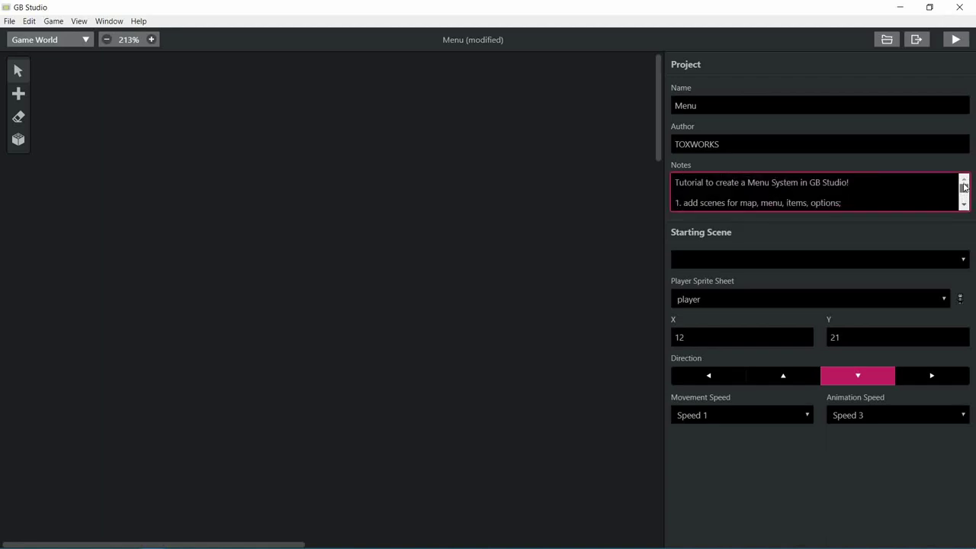
{"action": "left_click", "coordinate": [404, 205]}
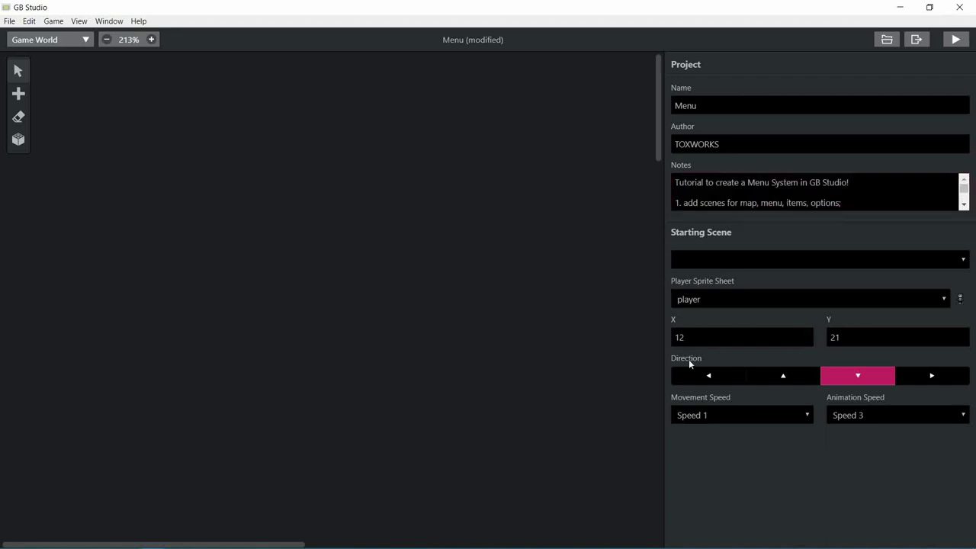
{"action": "left_click", "coordinate": [702, 262]}
{"action": "left_click", "coordinate": [698, 287]}
{"action": "left_click", "coordinate": [954, 39]}
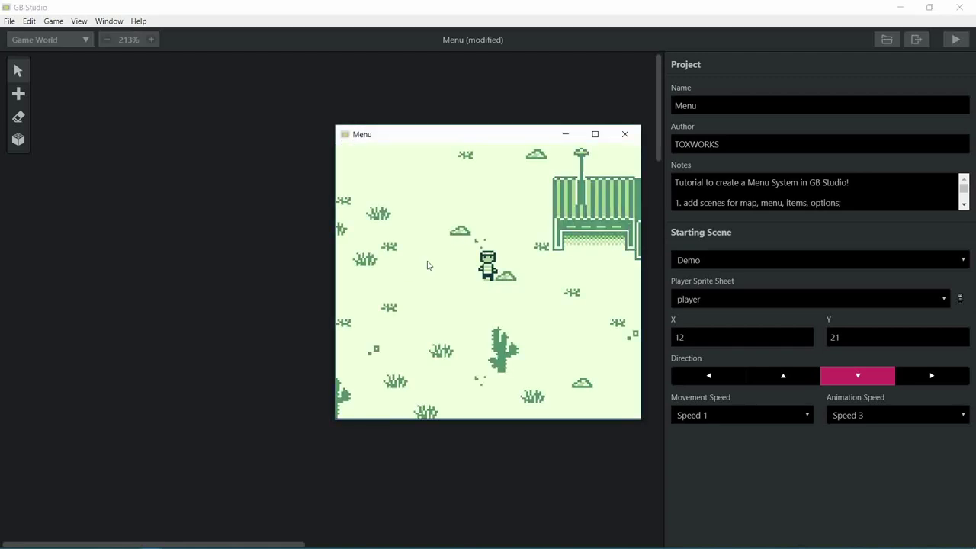
- Open the in-game menu and try item 2 and item 1 on the Items screen
{"action": "key", "text": "Return"}
{"action": "key", "text": "z"}
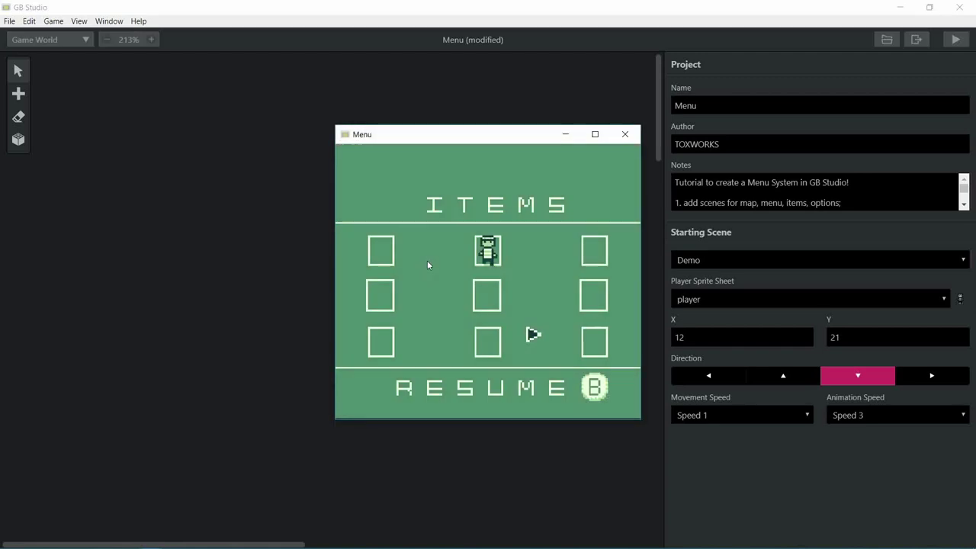
{"action": "key", "text": "Up"}
{"action": "key", "text": "Up"}
{"action": "key", "text": "z"}
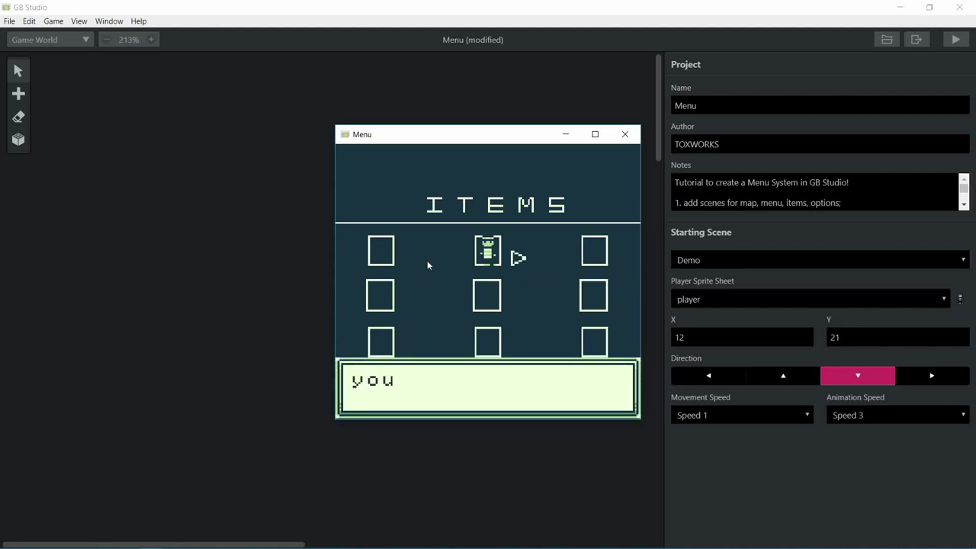
{"action": "key", "text": "z"}
{"action": "key", "text": "Left"}
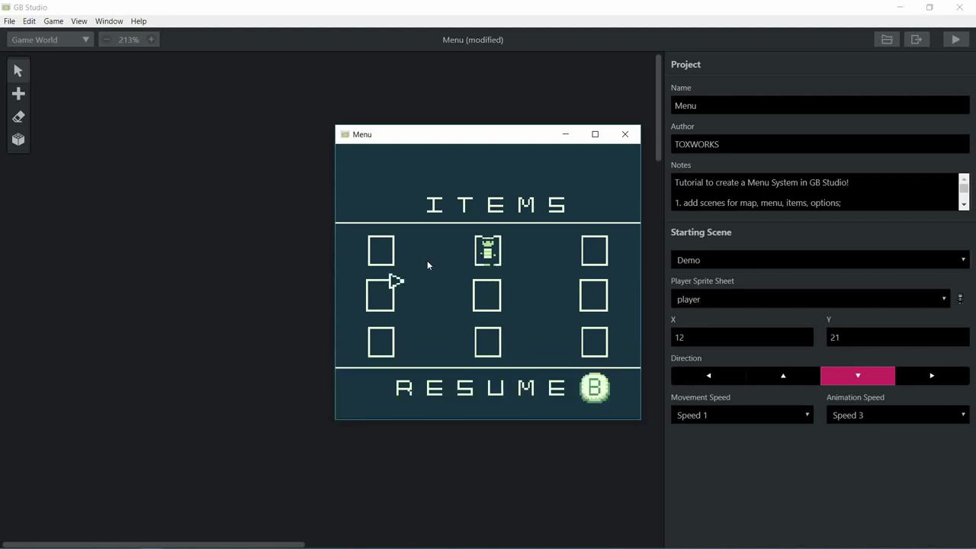
{"action": "key", "text": "z"}
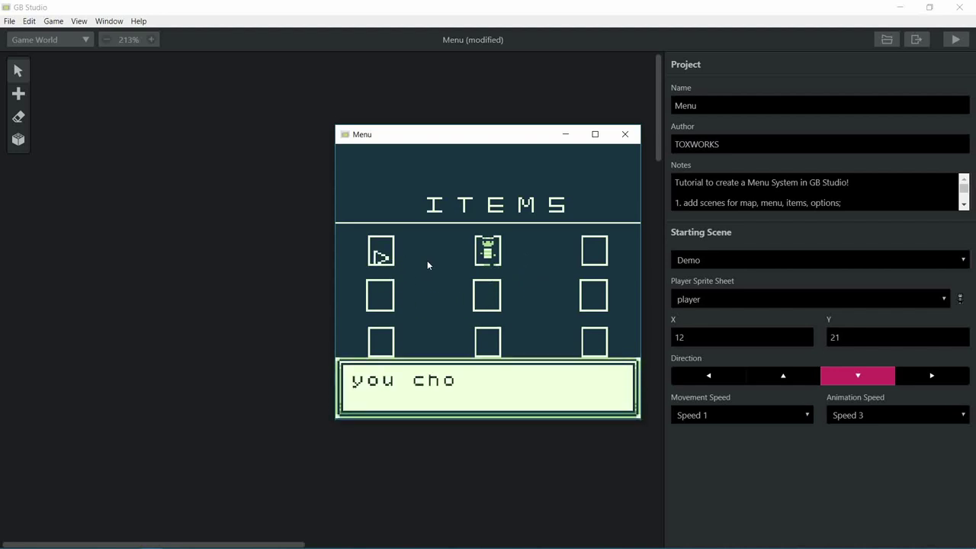
{"action": "key", "text": "z"}
{"action": "key", "text": "Right"}
{"action": "key", "text": "Down"}
{"action": "key", "text": "Down"}
{"action": "key", "text": "Right"}
{"action": "key", "text": "x"}
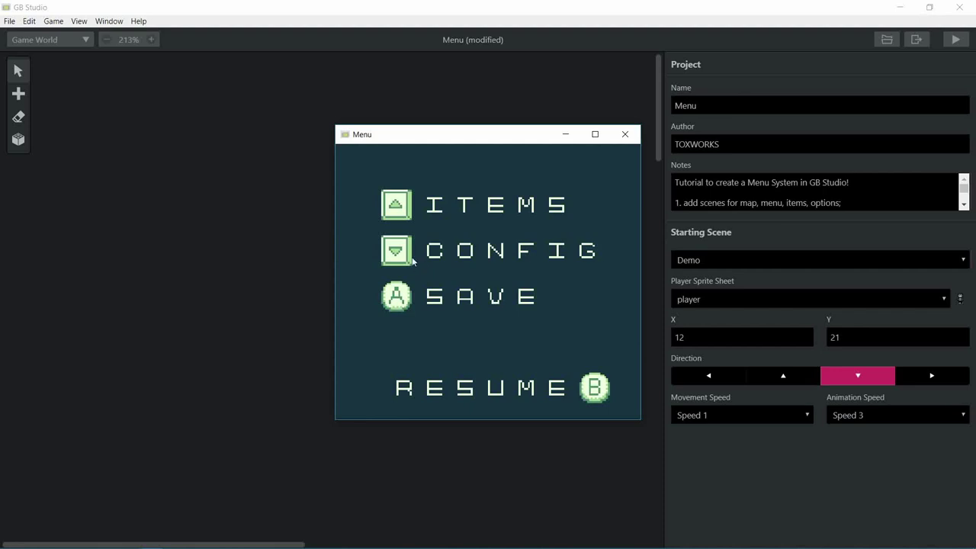
- Visit the Config screen, save the game, and walk on the map again
{"action": "key", "text": "Down"}
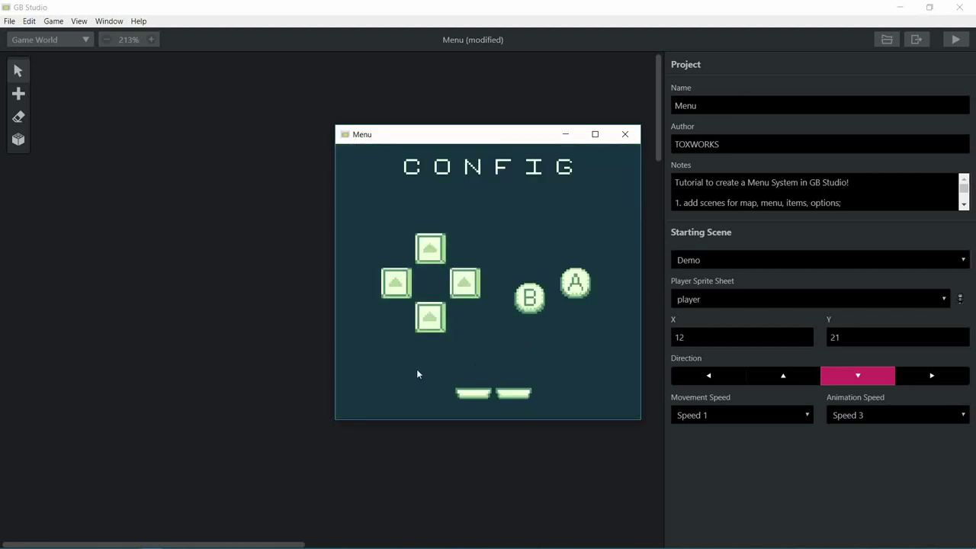
{"action": "key", "text": "x"}
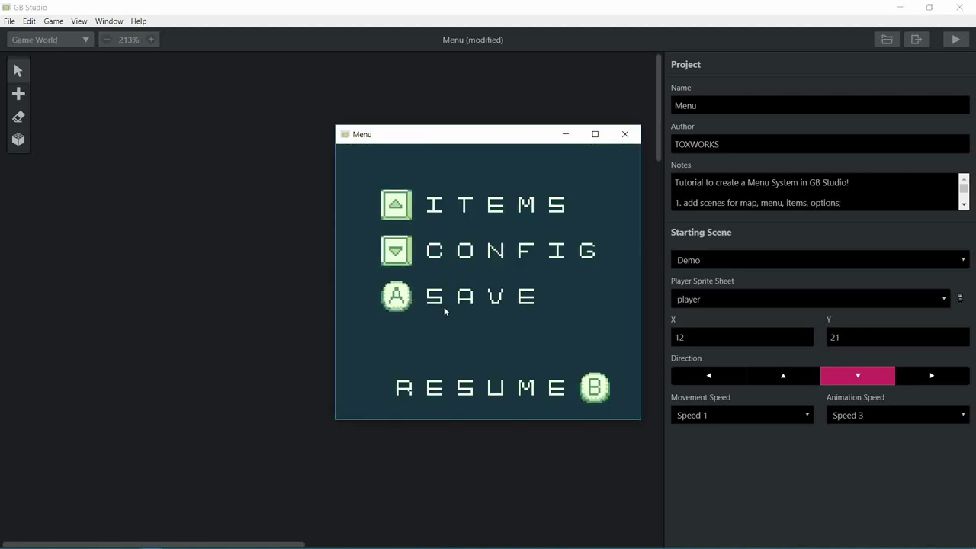
{"action": "key", "text": "z"}
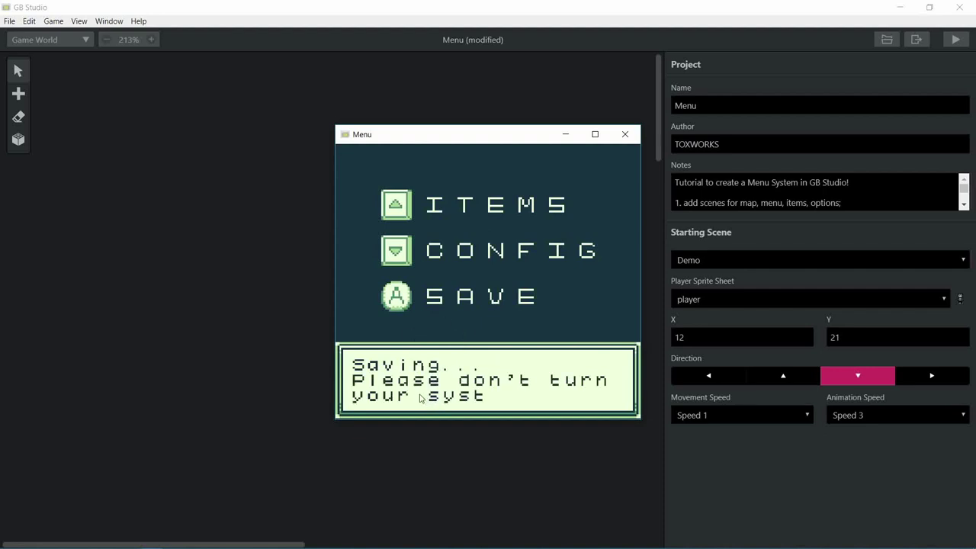
{"action": "key", "text": "z"}
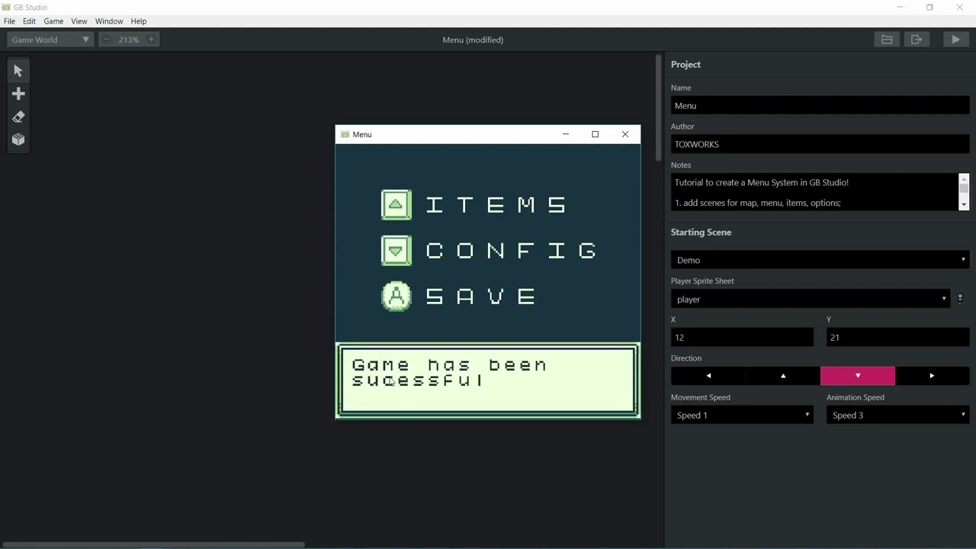
{"action": "key", "text": "z"}
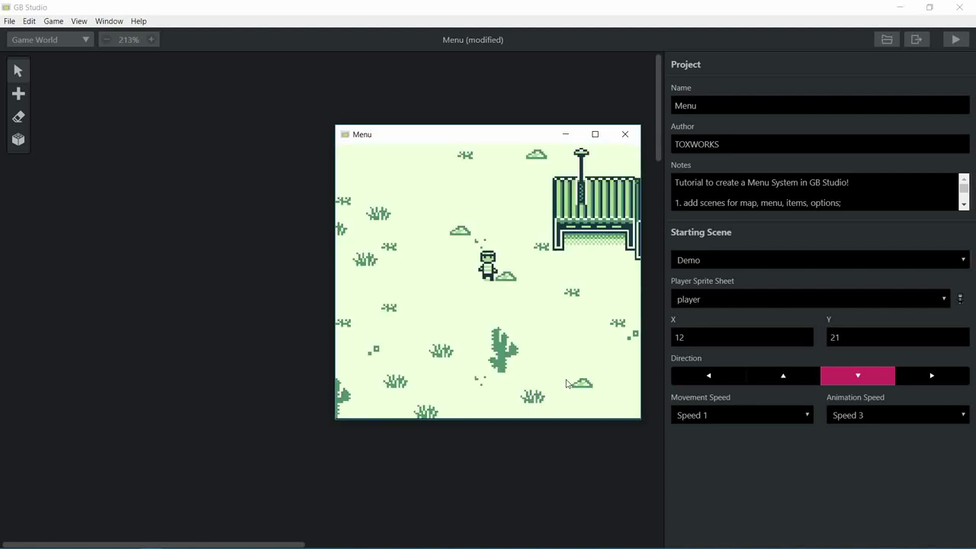
{"action": "key", "text": "Left"}
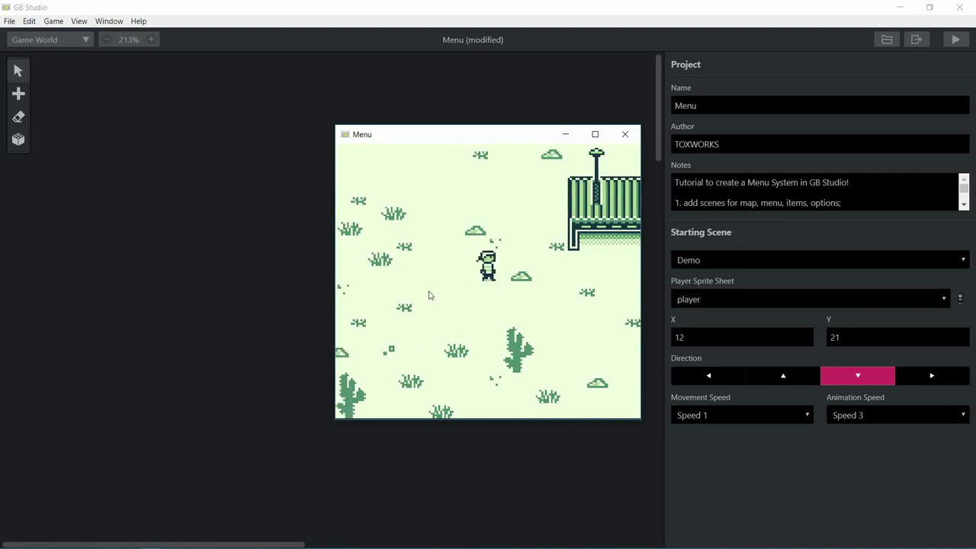
- Close the game preview and add a new scene with the Map_scene background
{"action": "left_click", "coordinate": [619, 131]}
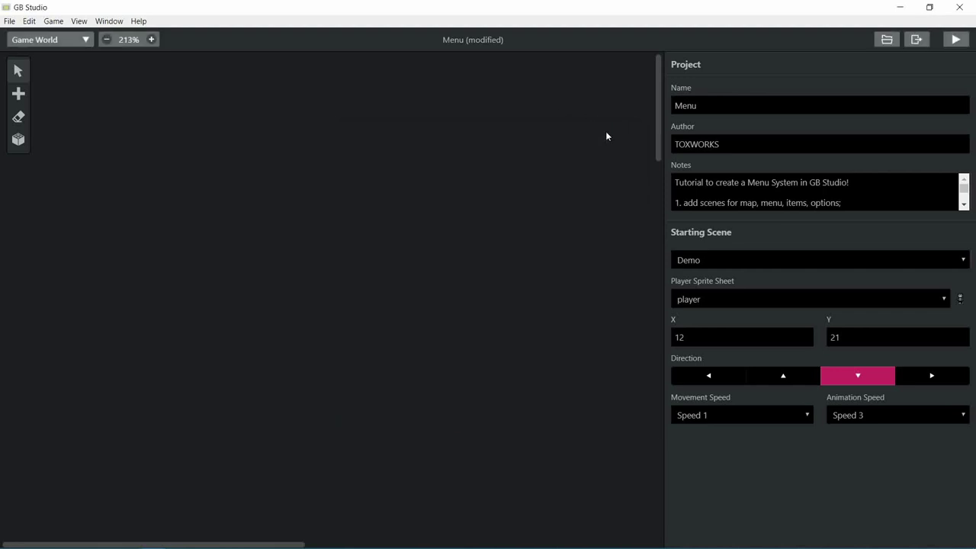
{"action": "left_click", "coordinate": [12, 93]}
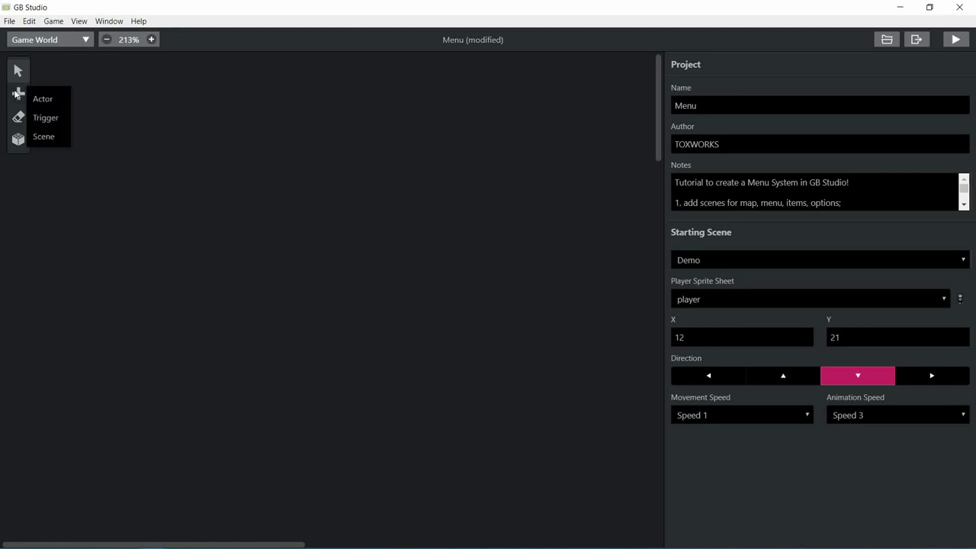
{"action": "left_click", "coordinate": [61, 135]}
{"action": "left_click", "coordinate": [221, 252]}
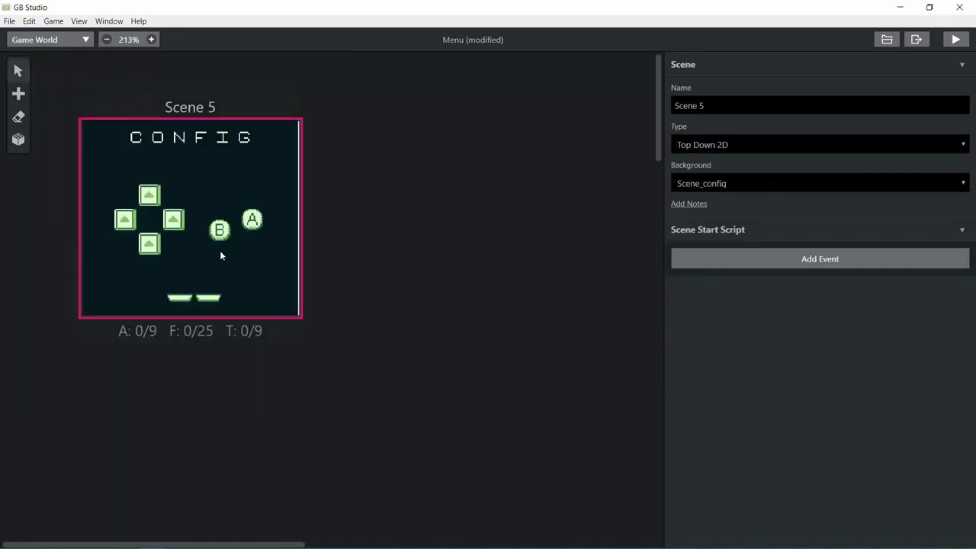
{"action": "left_click", "coordinate": [775, 183]}
{"action": "left_click", "coordinate": [751, 198]}
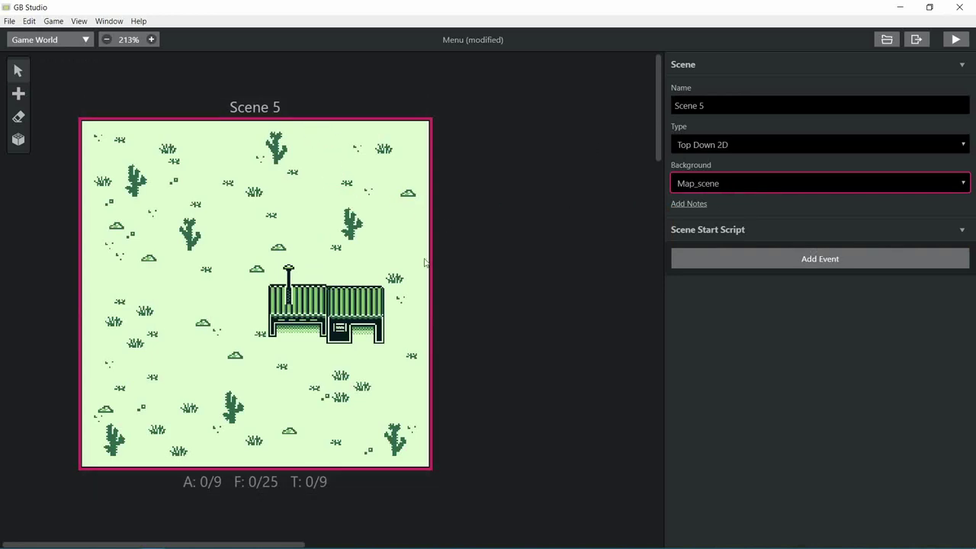
- Make Scene 5 the starting scene and begin an event in its start script
{"action": "left_click", "coordinate": [529, 203]}
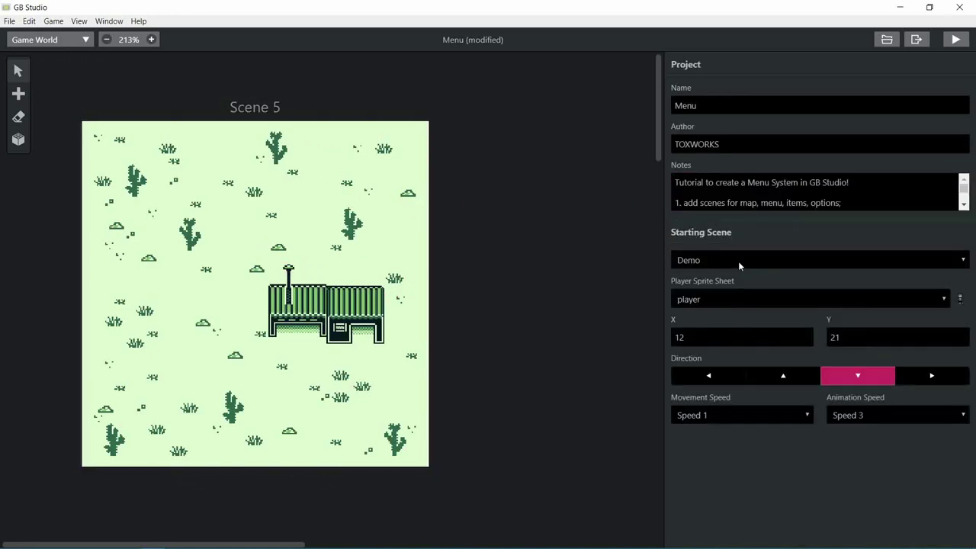
{"action": "left_click", "coordinate": [717, 297]}
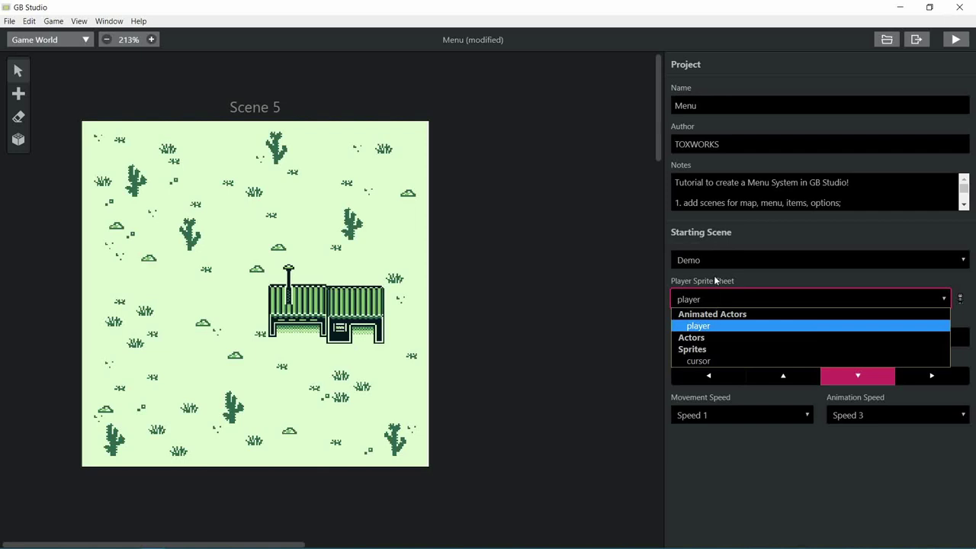
{"action": "left_click", "coordinate": [717, 260]}
{"action": "left_click", "coordinate": [706, 324]}
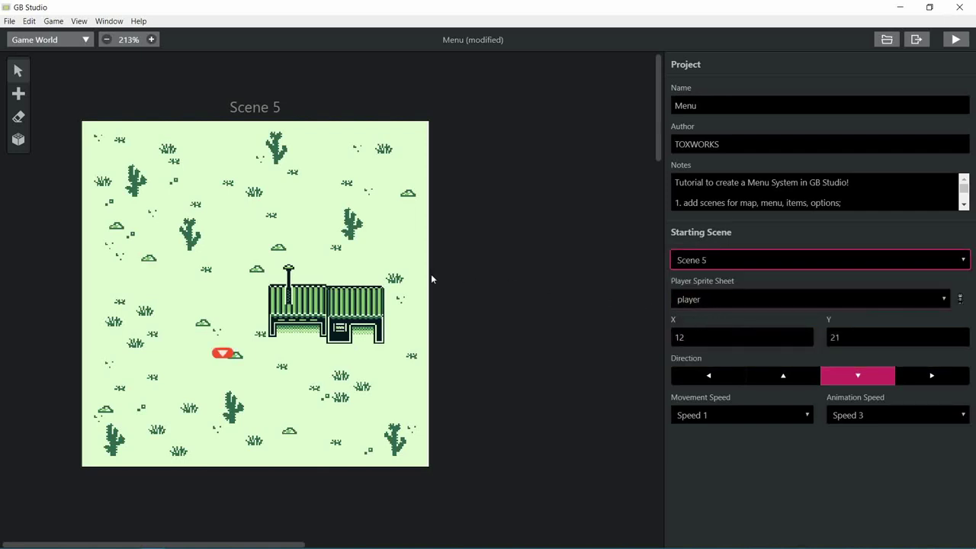
{"action": "left_click", "coordinate": [305, 267]}
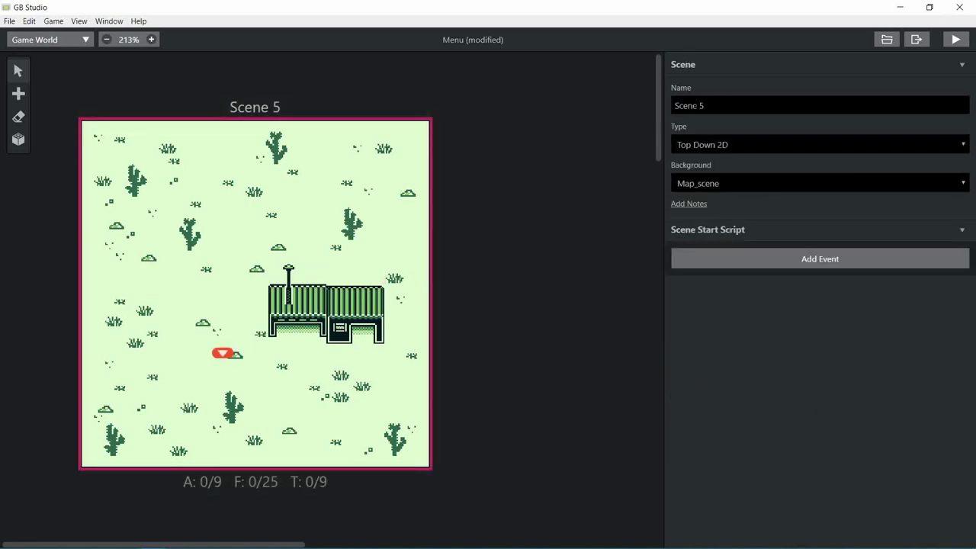
{"action": "left_click", "coordinate": [725, 263]}
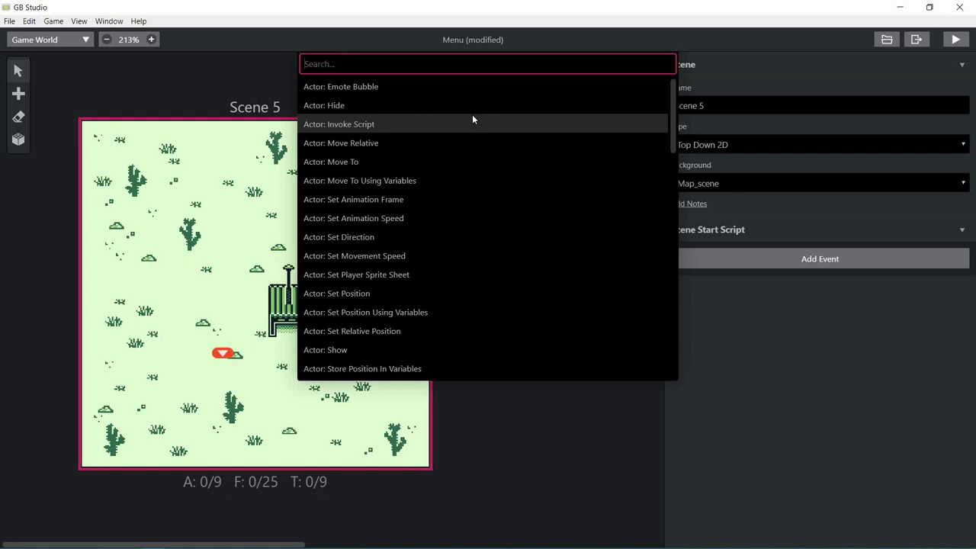
- Add an Attach Script To Button event to Scene 5 for the Start button
{"action": "type", "text": "scrript"}
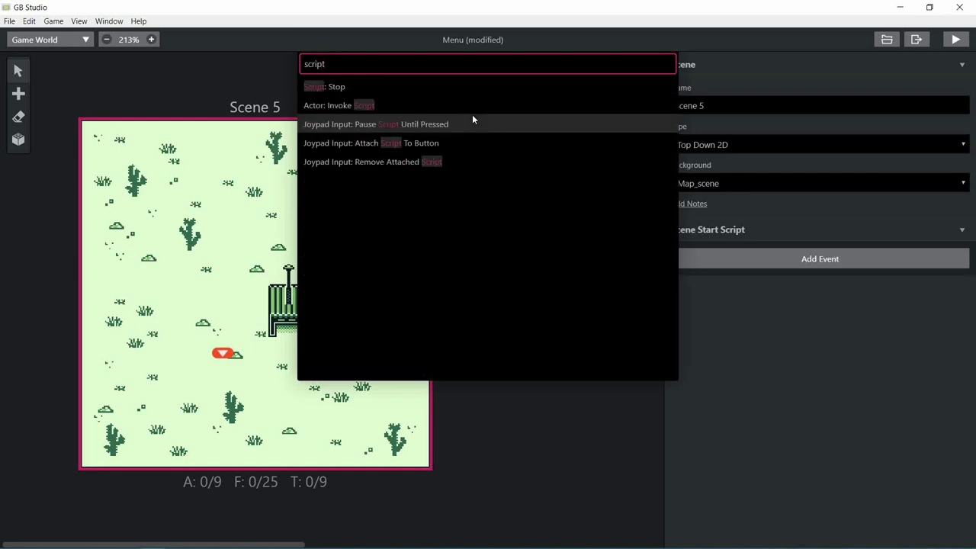
{"action": "left_click", "coordinate": [435, 144]}
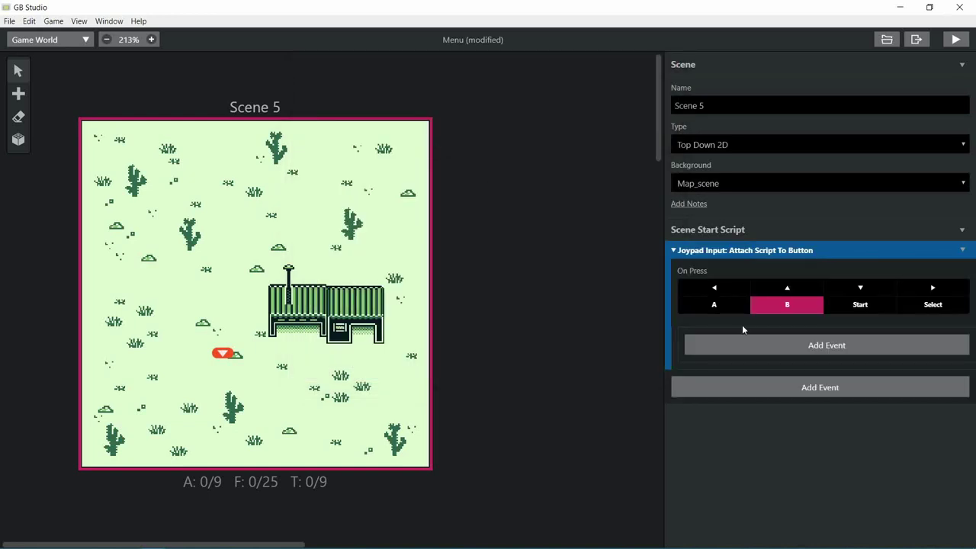
{"action": "left_click", "coordinate": [860, 307]}
- Inside it, add Remove Attached Script clearing Left, Up, Down, A, Right, Start and Select
{"action": "left_click", "coordinate": [787, 349]}
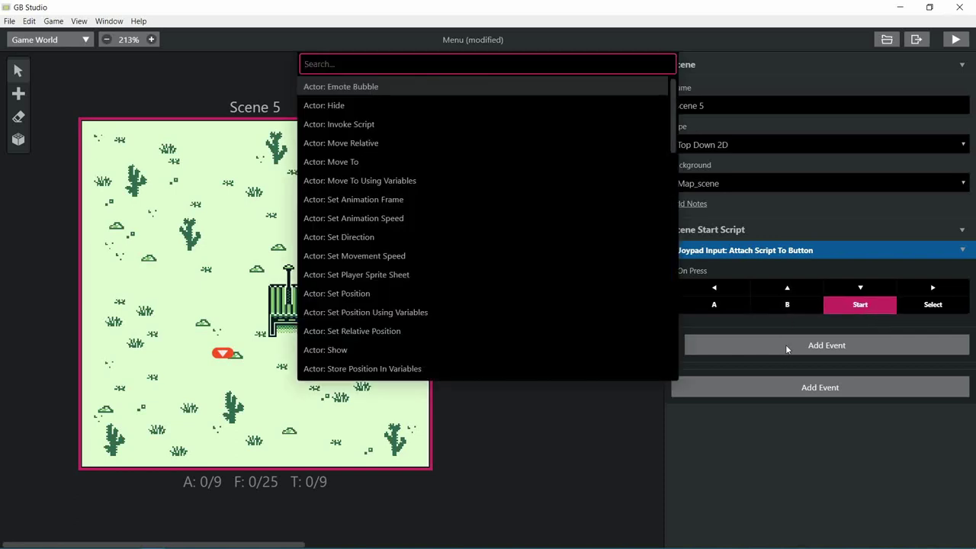
{"action": "type", "text": "remove"}
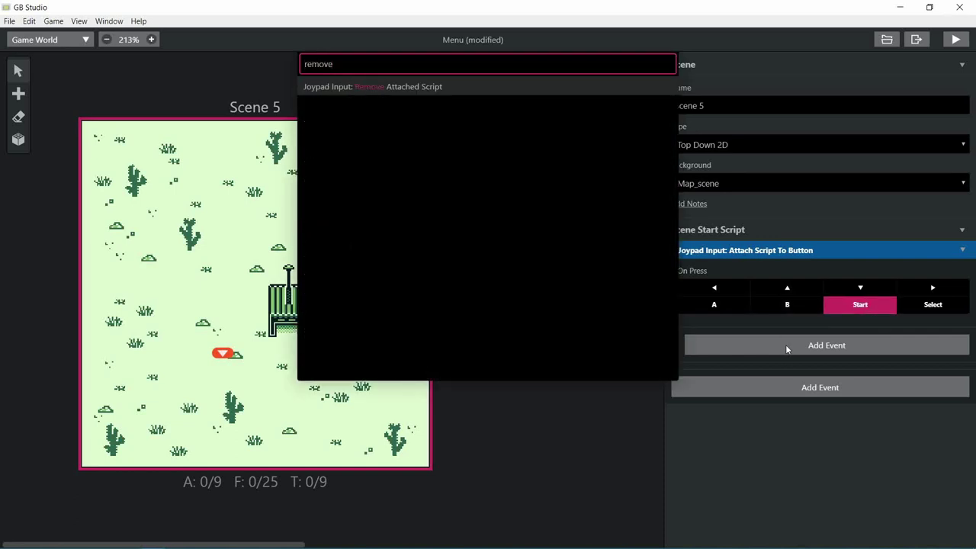
{"action": "key", "text": "Return"}
{"action": "left_click", "coordinate": [721, 390]}
{"action": "left_click", "coordinate": [719, 373]}
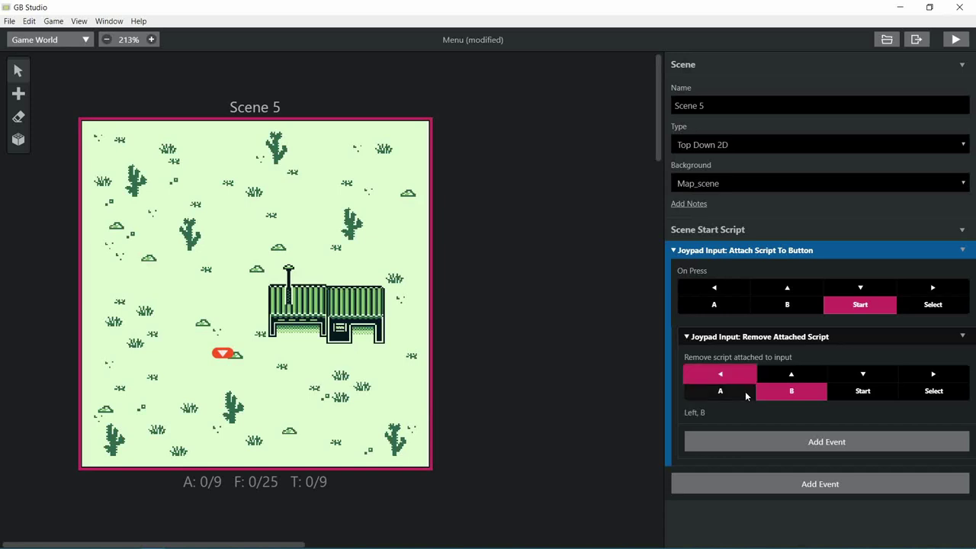
{"action": "left_click", "coordinate": [791, 374]}
{"action": "left_click", "coordinate": [862, 374]}
{"action": "left_click", "coordinate": [933, 374]}
{"action": "left_click", "coordinate": [933, 390]}
{"action": "left_click", "coordinate": [873, 392]}
- Add Store Current On Stack and Switch Scene events, then review Scene 5's script
{"action": "left_click", "coordinate": [790, 443]}
{"action": "type", "text": "store"}
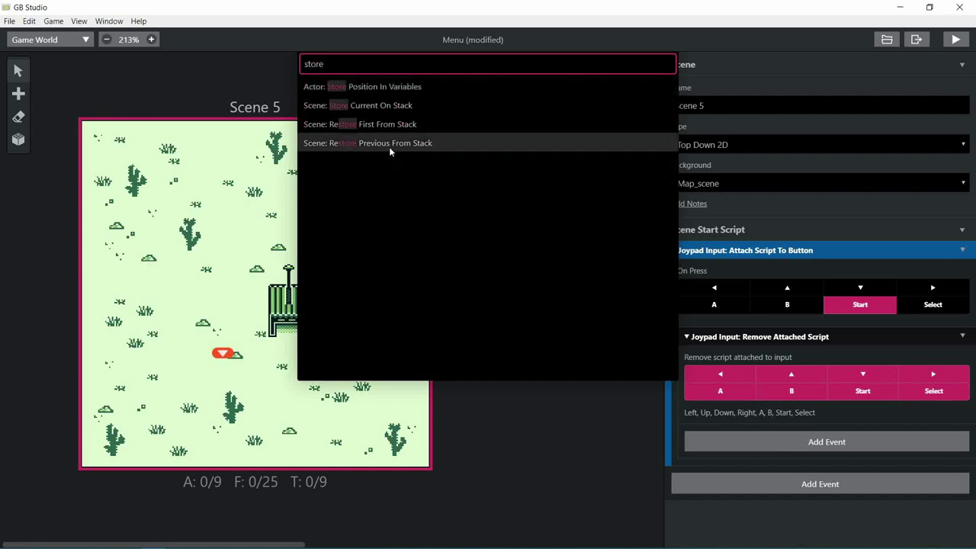
{"action": "left_click", "coordinate": [363, 105]}
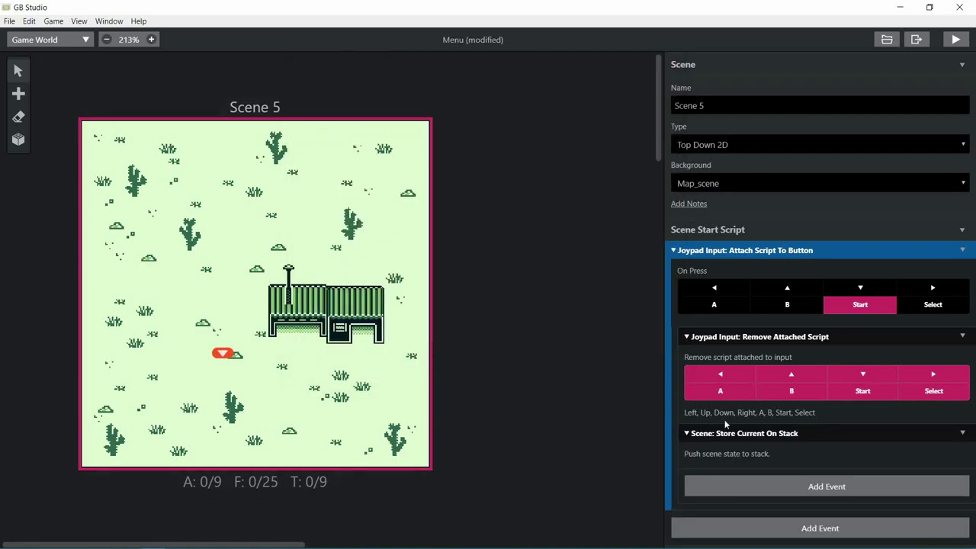
{"action": "left_click", "coordinate": [738, 485]}
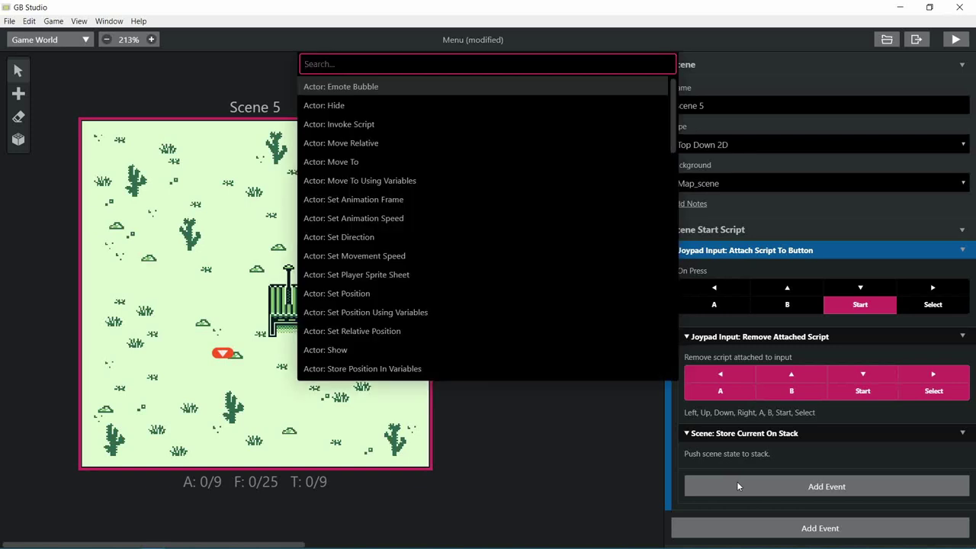
{"action": "type", "text": "switch"}
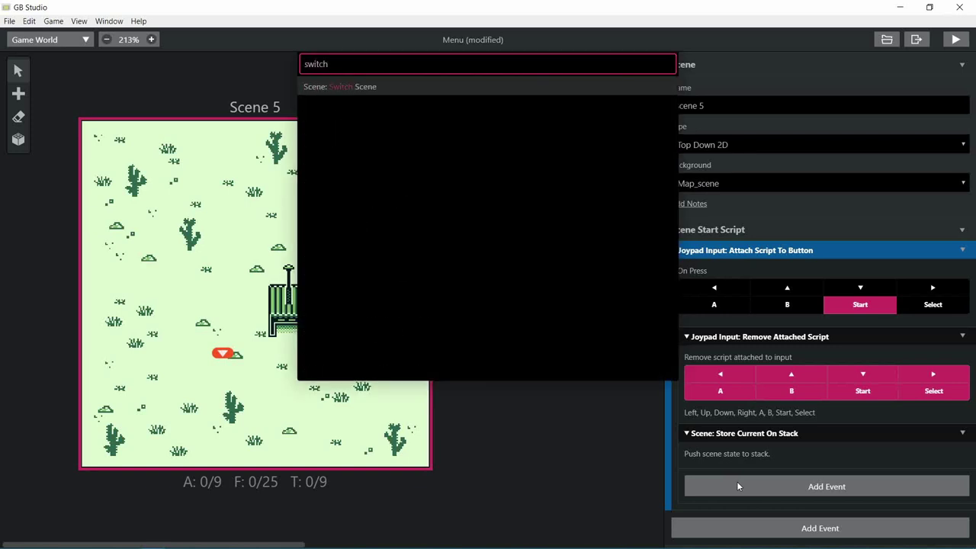
{"action": "left_click", "coordinate": [371, 87]}
{"action": "scroll", "coordinate": [392, 301], "scroll_direction": "right", "scroll_amount": 5}
{"action": "left_click", "coordinate": [311, 322]}
{"action": "scroll", "coordinate": [228, 305], "scroll_direction": "left", "scroll_amount": 5}
{"action": "left_click", "coordinate": [78, 158]}
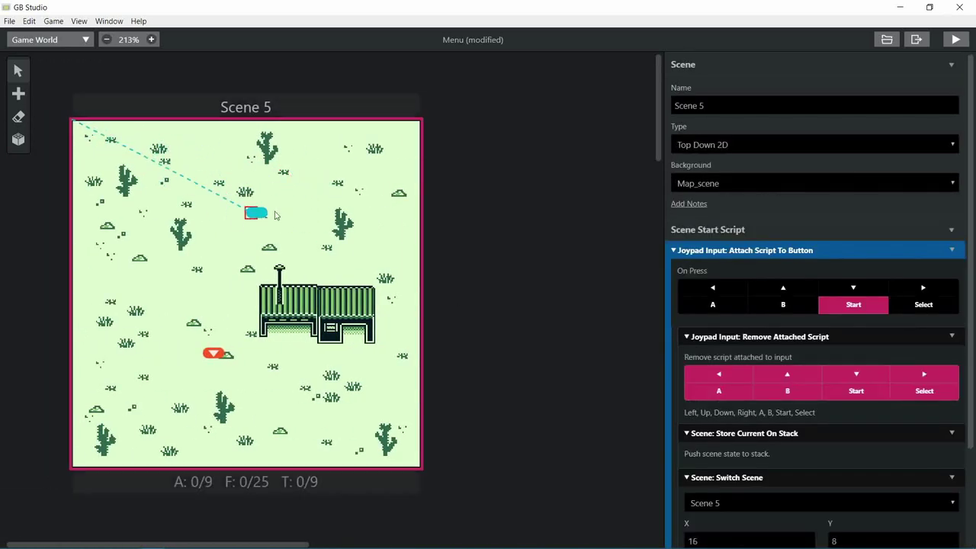
{"action": "left_click", "coordinate": [549, 157]}
{"action": "scroll", "coordinate": [228, 305], "scroll_direction": "right", "scroll_amount": 5}
- Add Scene 6 with the Scene_main_Menu background
{"action": "left_click", "coordinate": [18, 93]}
{"action": "left_click", "coordinate": [39, 134]}
{"action": "left_click", "coordinate": [368, 129]}
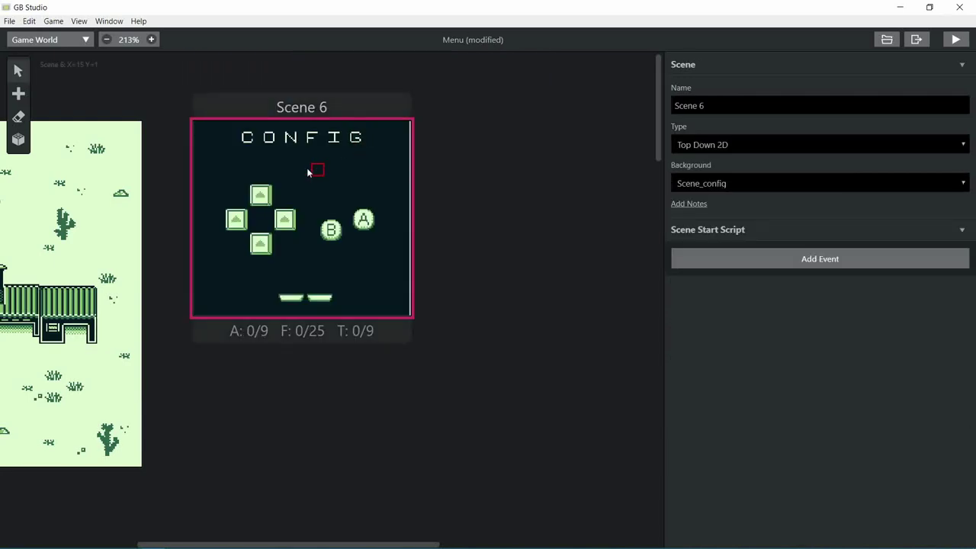
{"action": "left_click", "coordinate": [730, 181]}
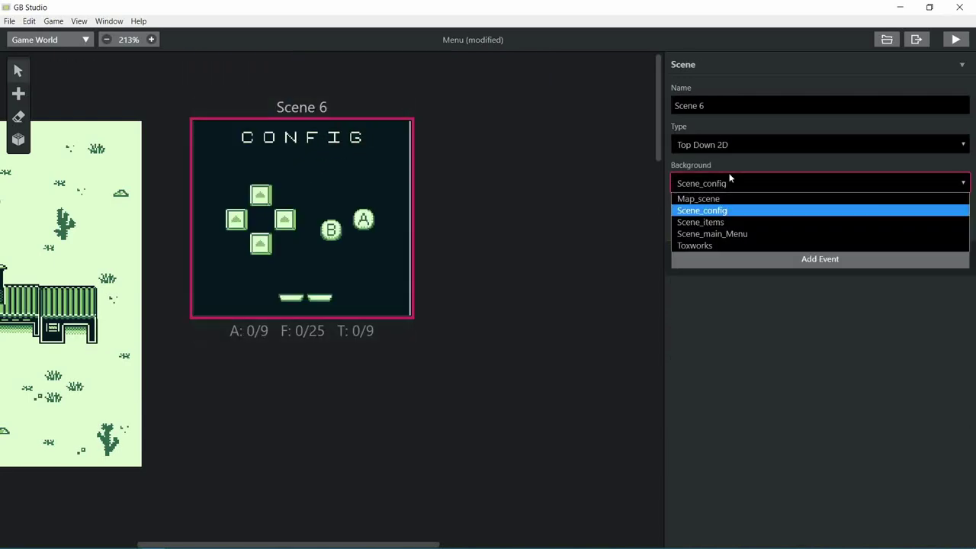
{"action": "left_click", "coordinate": [715, 234]}
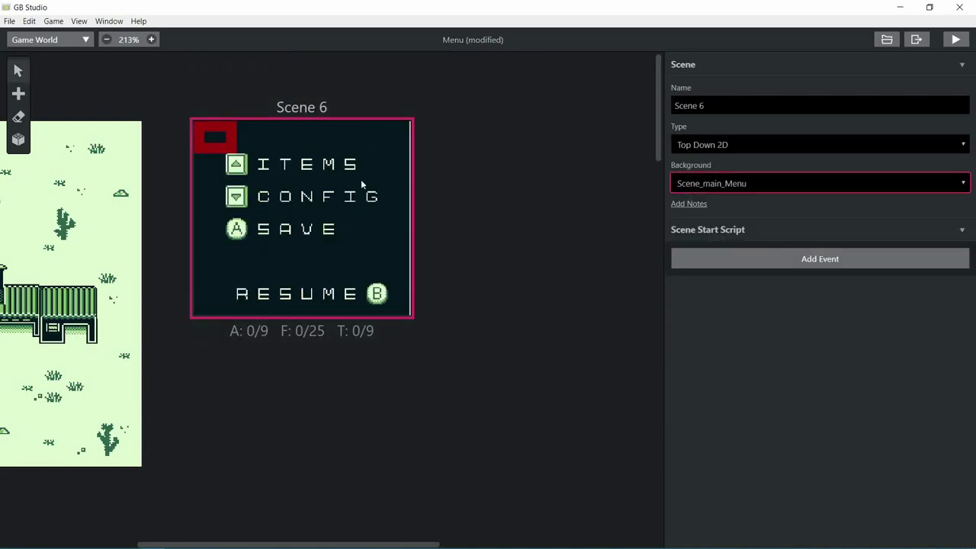
{"action": "left_click", "coordinate": [439, 224]}
- Point Scene 5's Switch Scene destination into Scene 6's top-left corner
{"action": "scroll", "coordinate": [516, 235], "scroll_direction": "left", "scroll_amount": 3}
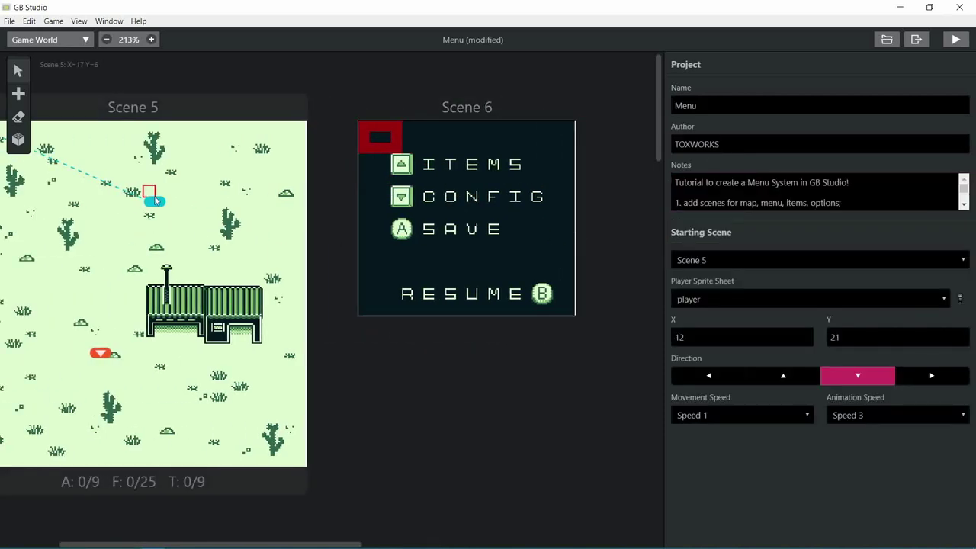
{"action": "mouse_move", "coordinate": [154, 202]}
{"action": "left_mouse_down"}
{"action": "mouse_move", "coordinate": [219, 211]}
{"action": "mouse_move", "coordinate": [384, 166]}
{"action": "mouse_move", "coordinate": [390, 137]}
{"action": "mouse_move", "coordinate": [380, 137]}
{"action": "left_mouse_up"}
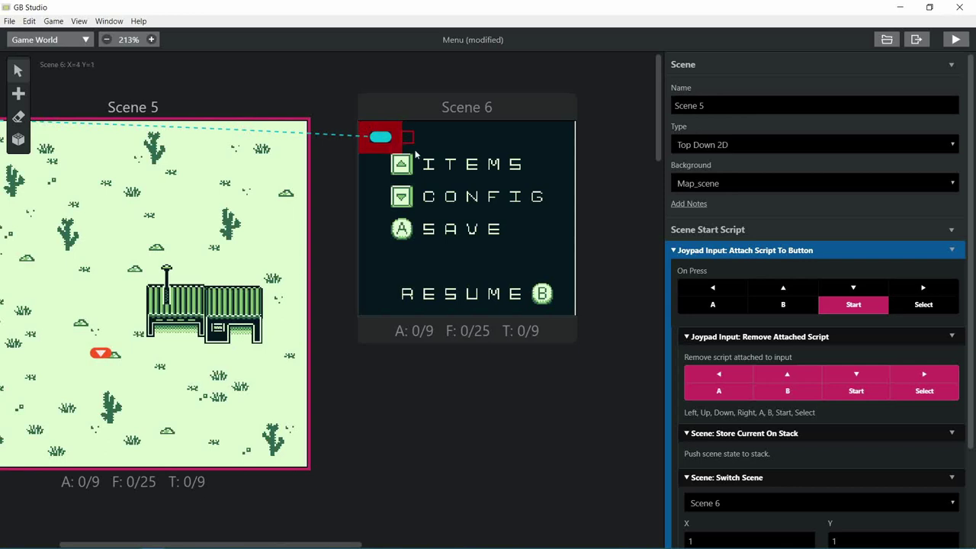
{"action": "scroll", "coordinate": [521, 368], "scroll_direction": "right", "scroll_amount": 2}
{"action": "left_click", "coordinate": [465, 372]}
- Add an Actor: Hide event to Scene 6's start script to hide the player
{"action": "left_click", "coordinate": [408, 227]}
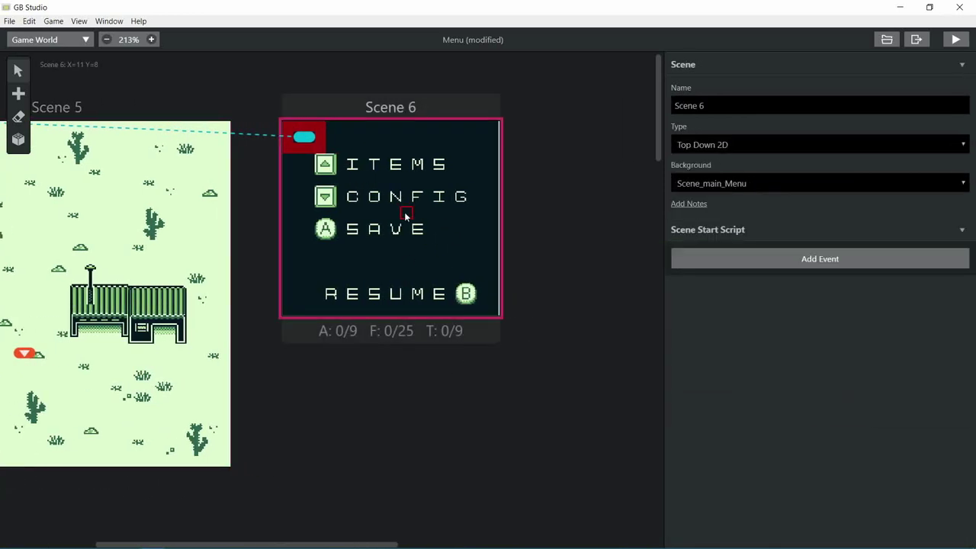
{"action": "left_click", "coordinate": [734, 258]}
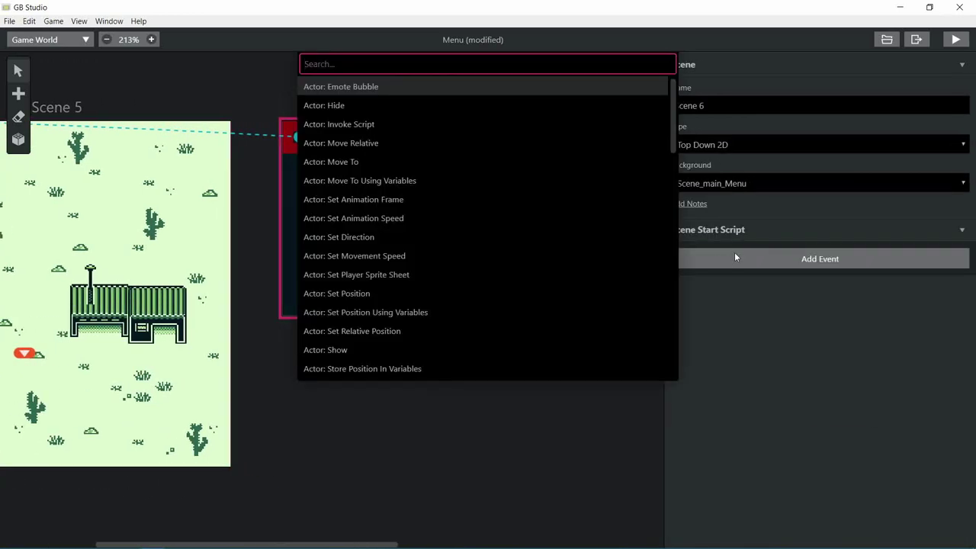
{"action": "type", "text": "hide"}
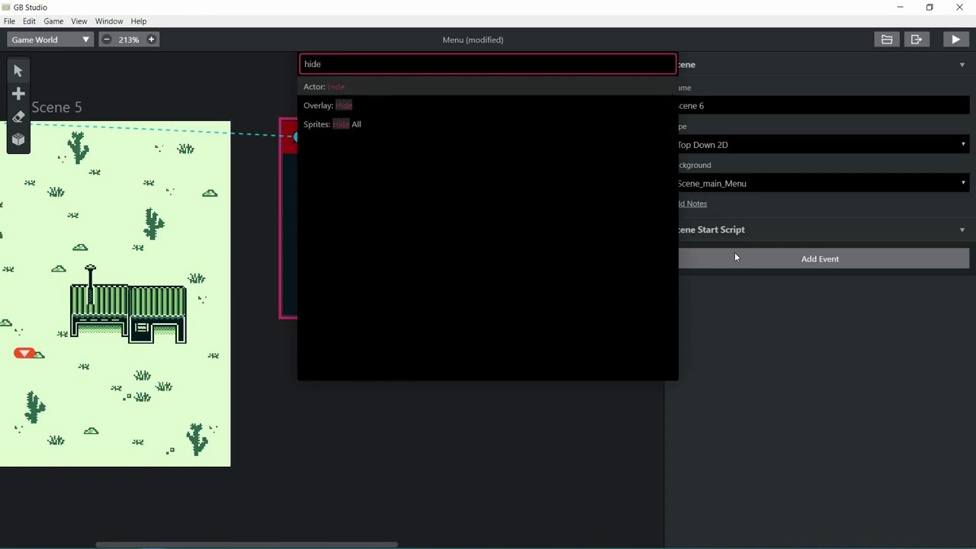
{"action": "key", "text": "Return"}
{"action": "left_click", "coordinate": [739, 308]}
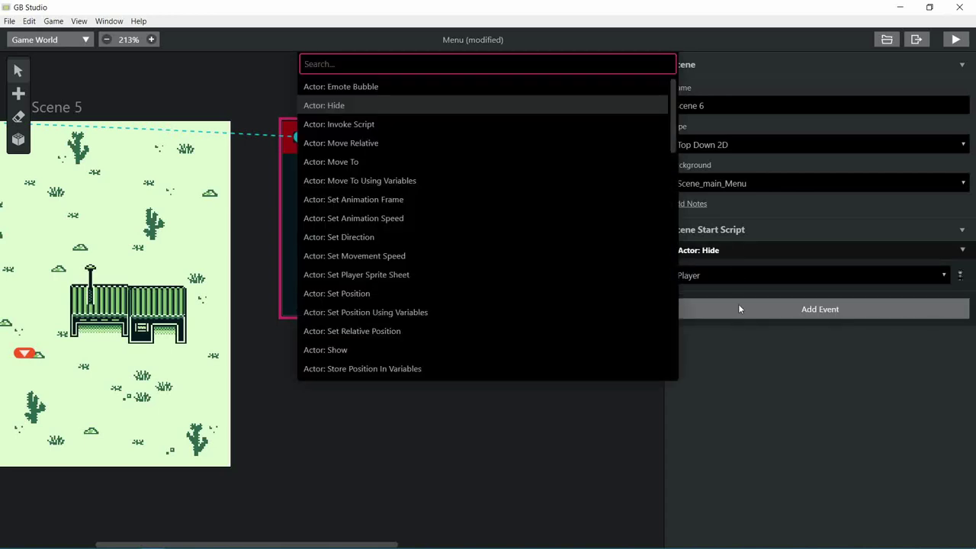
- Add an Attach Script To Button event for B and rename it UP
{"action": "type", "text": "input"}
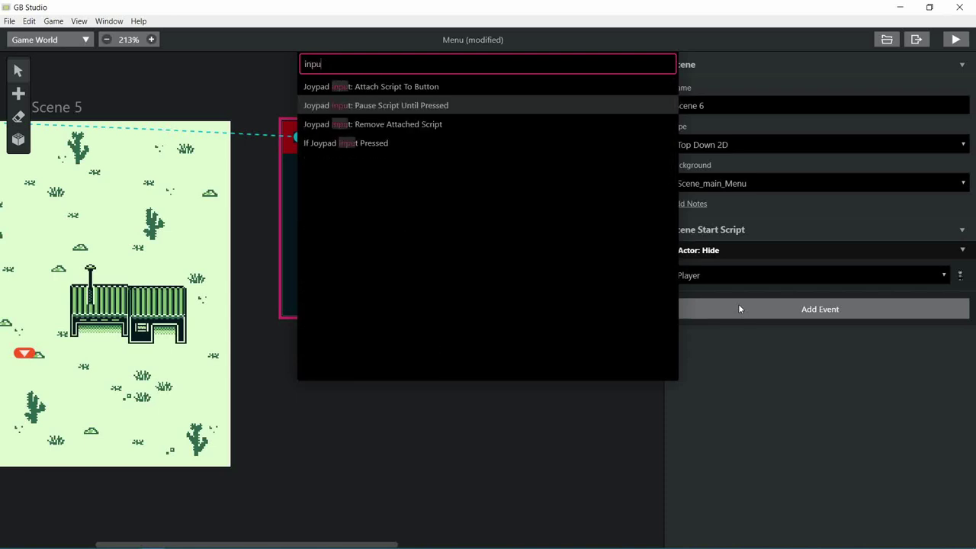
{"action": "left_click", "coordinate": [410, 85]}
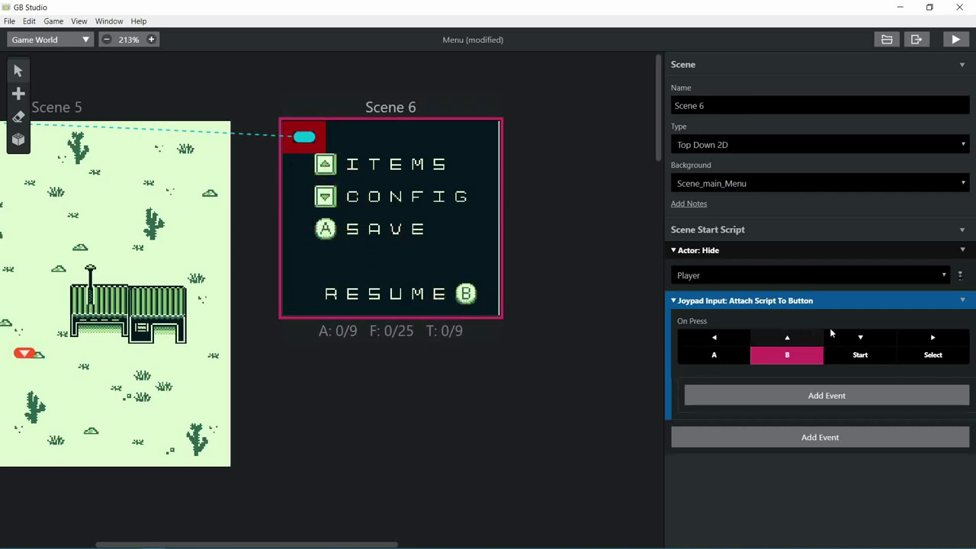
{"action": "left_click", "coordinate": [962, 302]}
{"action": "left_click", "coordinate": [946, 323]}
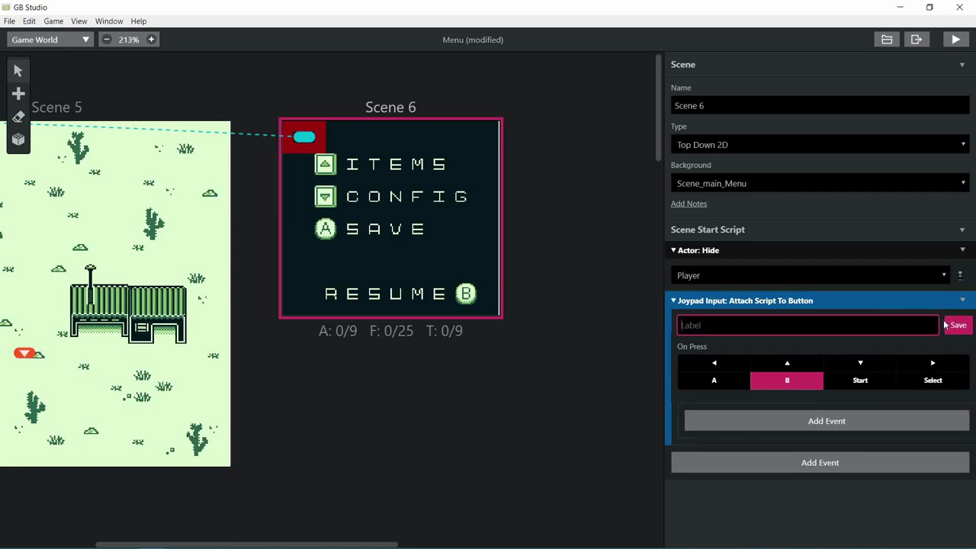
{"action": "type", "text": "UP"}
{"action": "key", "text": "Return"}
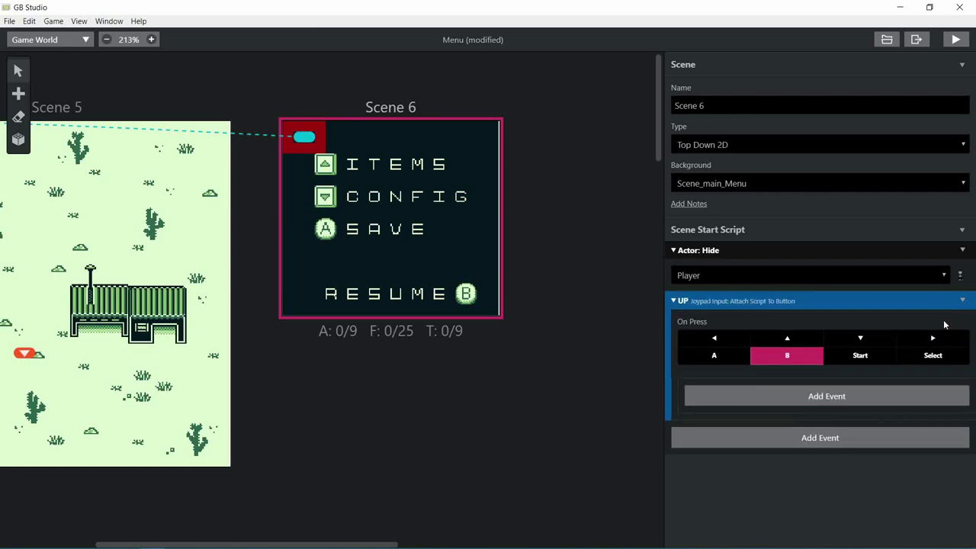
- Inside it, add Remove Attached Script clearing Left, Up, Down, A, B and Start
{"action": "left_click", "coordinate": [790, 404]}
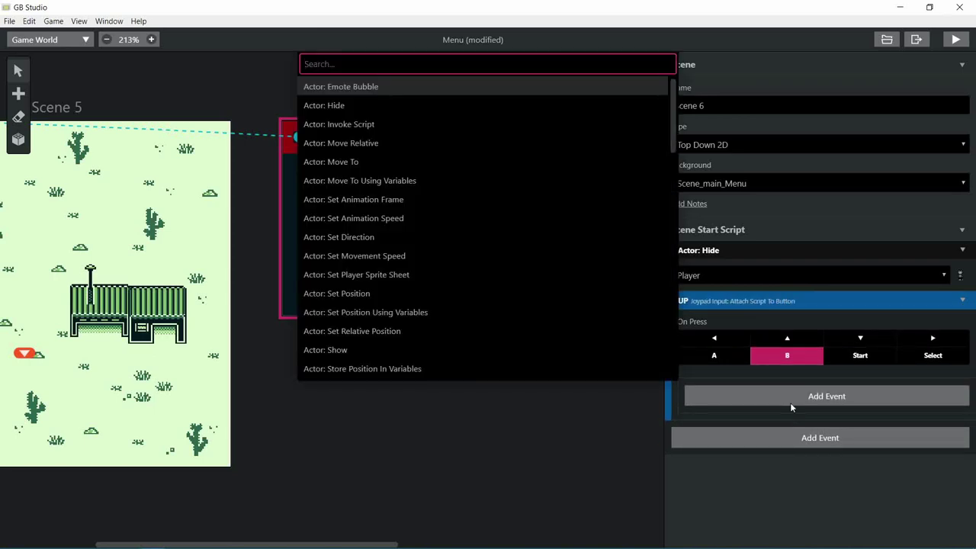
{"action": "type", "text": "remove"}
{"action": "key", "text": "Return"}
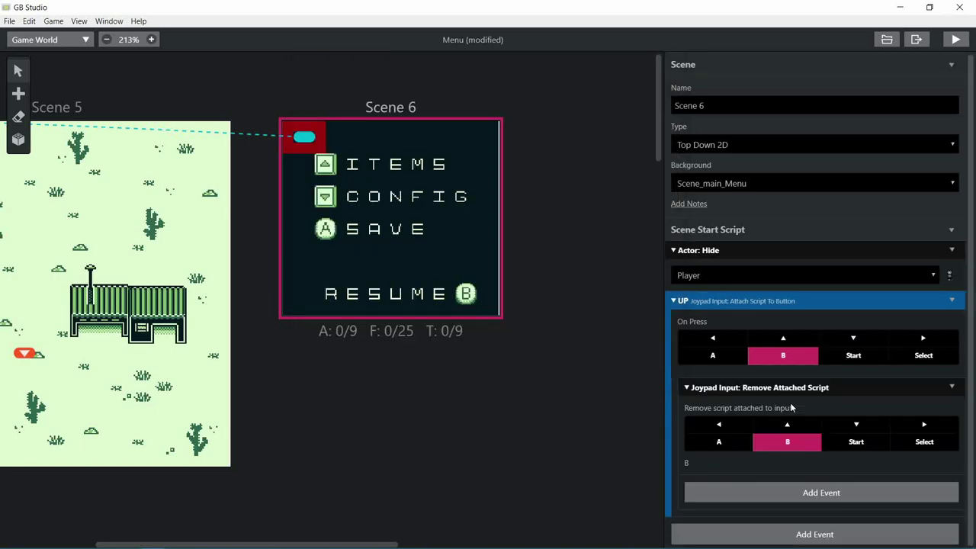
{"action": "mouse_move", "coordinate": [718, 426]}
{"action": "left_mouse_down"}
{"action": "mouse_move", "coordinate": [752, 441]}
{"action": "mouse_move", "coordinate": [846, 430]}
{"action": "mouse_move", "coordinate": [855, 446]}
{"action": "mouse_move", "coordinate": [913, 444]}
{"action": "left_mouse_up"}
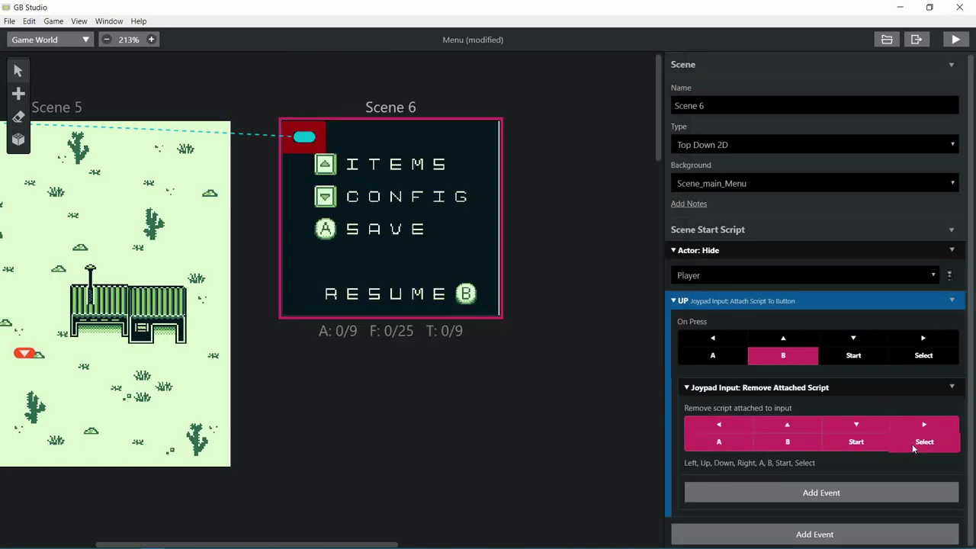
- Follow it with Store Current On Stack and Switch Scene events
{"action": "left_click", "coordinate": [821, 492]}
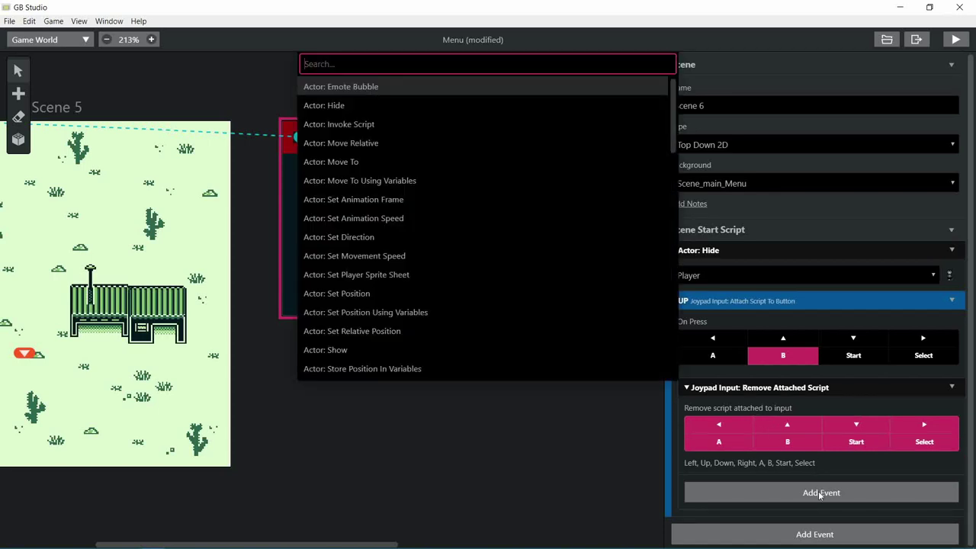
{"action": "type", "text": "store"}
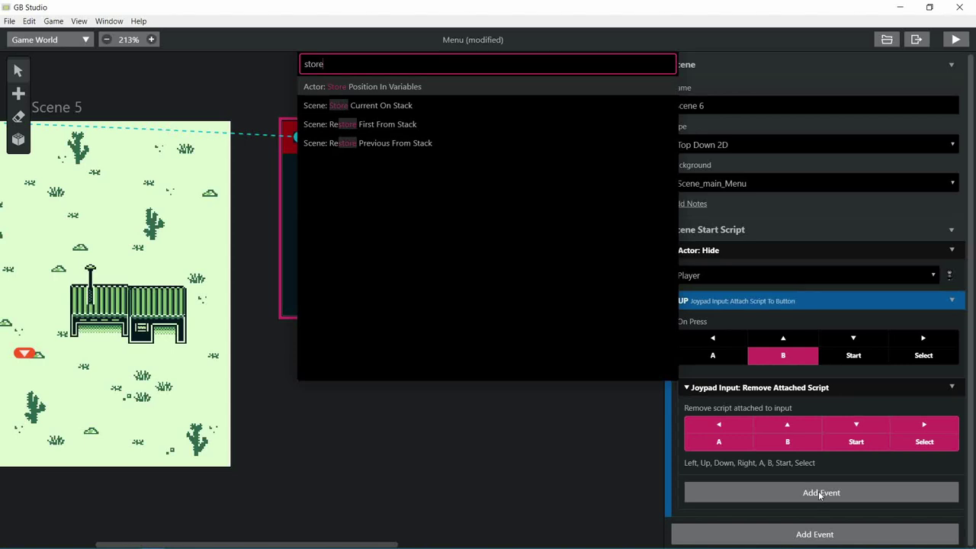
{"action": "key", "text": "Down"}
{"action": "key", "text": "Return"}
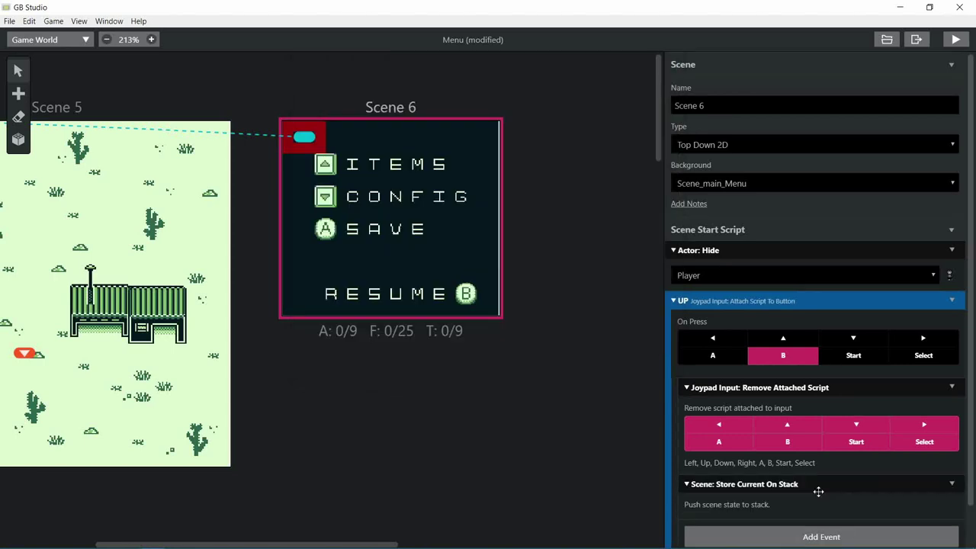
{"action": "scroll", "coordinate": [818, 492], "scroll_direction": "down", "scroll_amount": 1}
{"action": "left_click", "coordinate": [774, 491]}
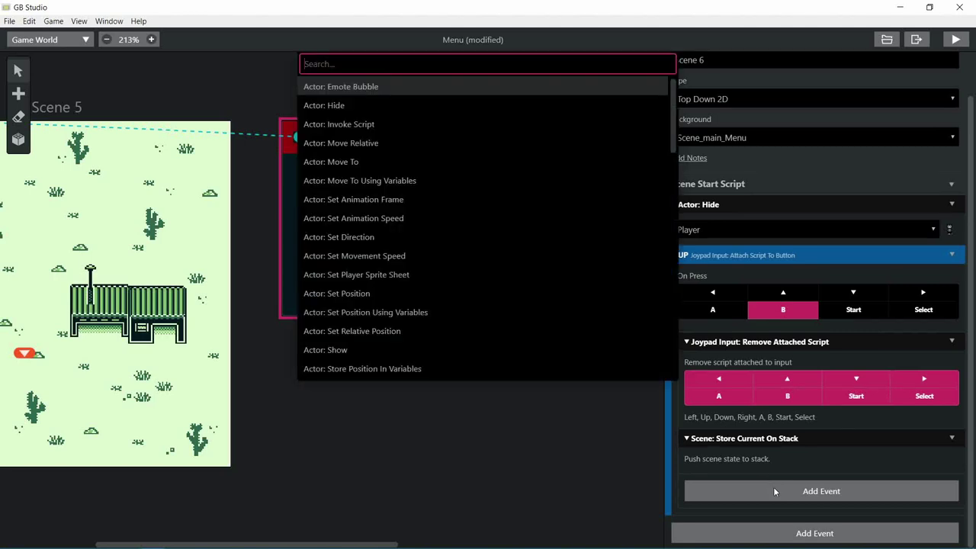
{"action": "type", "text": "sw"}
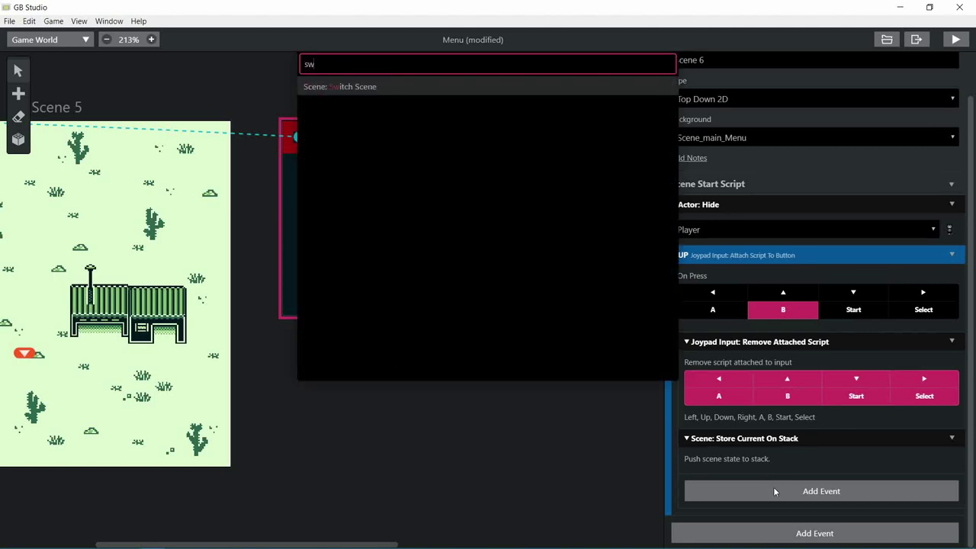
{"action": "type", "text": "itch"}
{"action": "key", "text": "Return"}
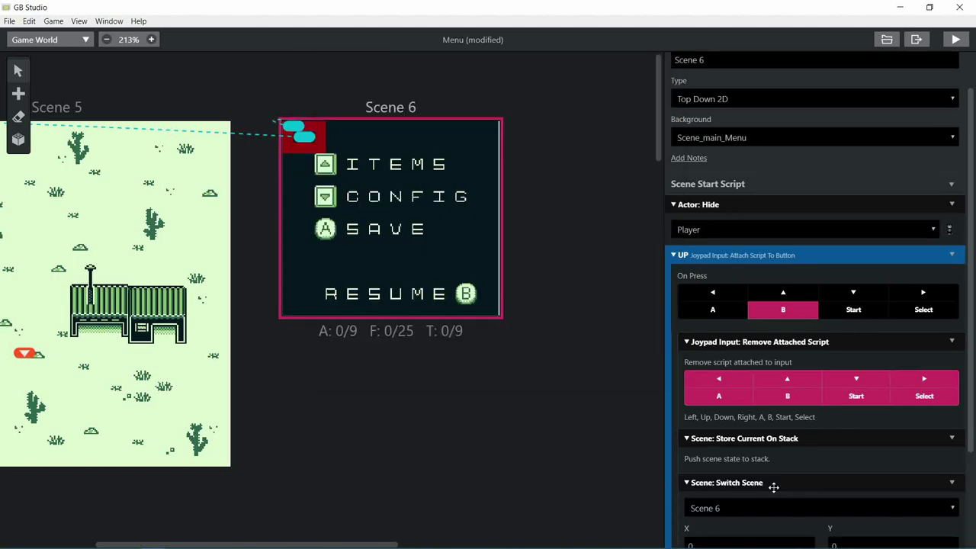
{"action": "scroll", "coordinate": [835, 501], "scroll_direction": "down", "scroll_amount": 1}
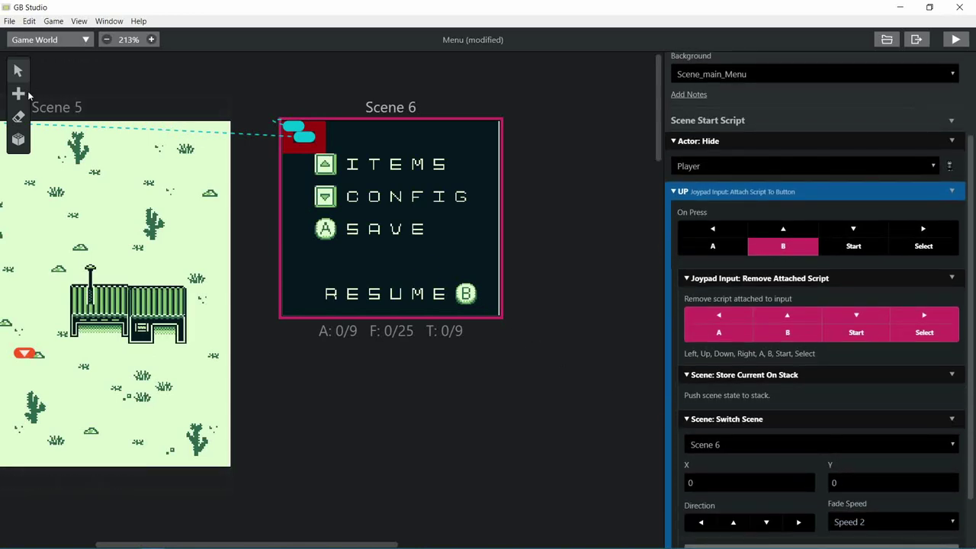
- Add Scene 7 with the Scene_items background, placed just right of Scene 6
{"action": "mouse_move", "coordinate": [27, 95]}
{"action": "left_click", "coordinate": [43, 137]}
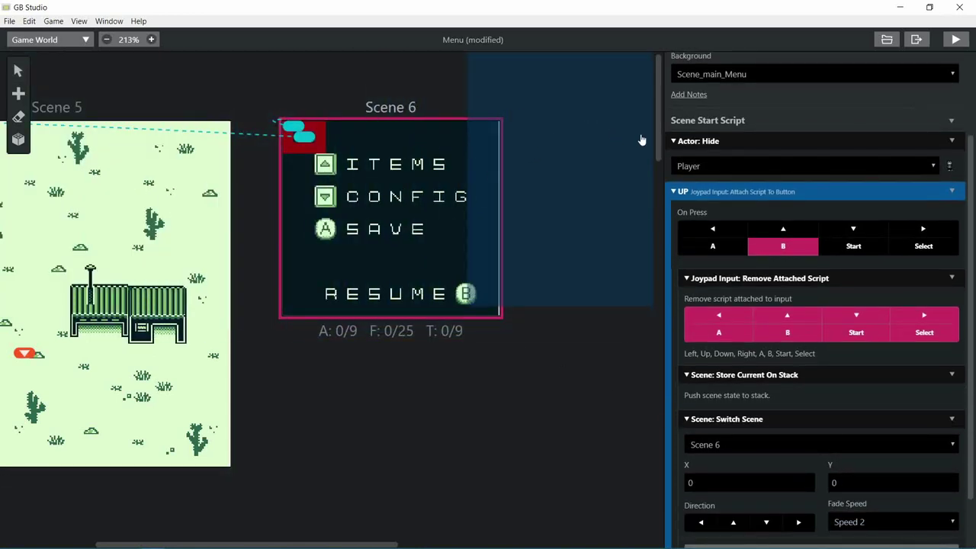
{"action": "left_click", "coordinate": [624, 165]}
{"action": "left_click_drag", "start_coordinate": [531, 106], "coordinate": [596, 99]}
{"action": "left_click", "coordinate": [710, 185]}
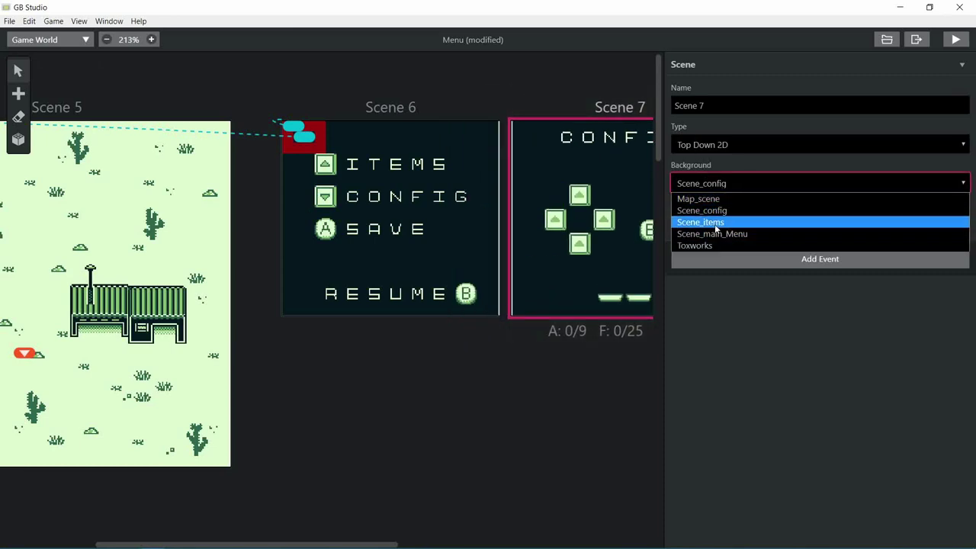
{"action": "left_click", "coordinate": [698, 220]}
{"action": "scroll", "coordinate": [408, 447], "scroll_direction": "right", "scroll_amount": 3}
{"action": "left_click", "coordinate": [412, 412]}
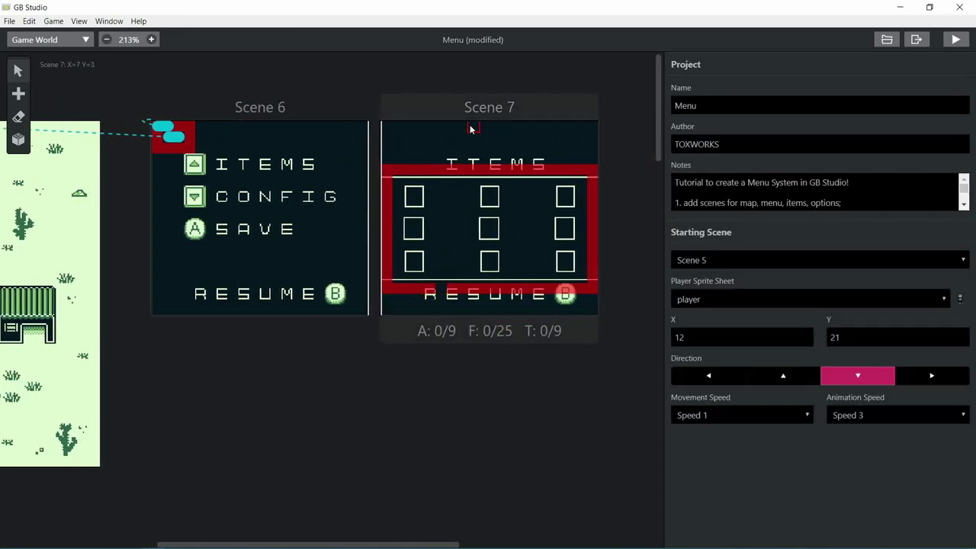
{"action": "left_click_drag", "start_coordinate": [470, 126], "coordinate": [516, 123]}
{"action": "mouse_move", "coordinate": [21, 98]}
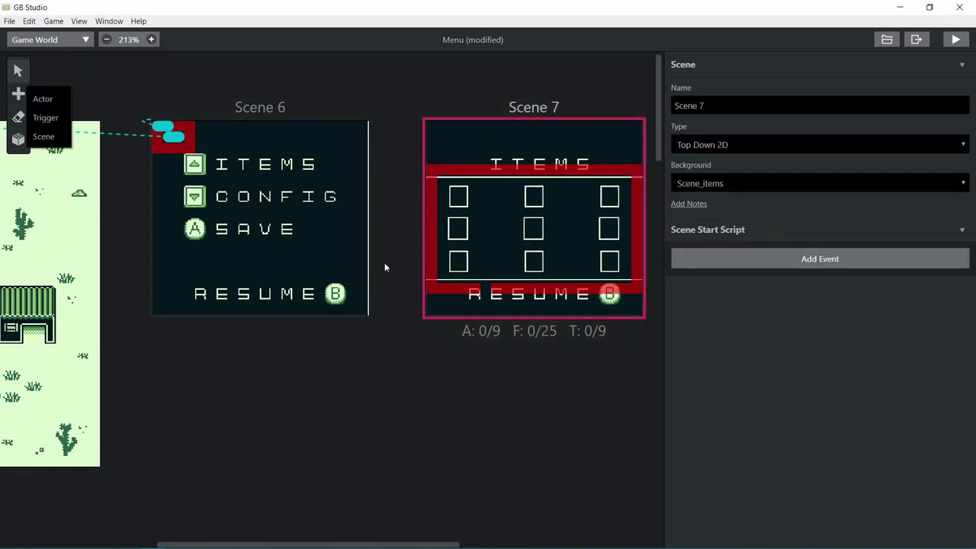
{"action": "left_click", "coordinate": [34, 136]}
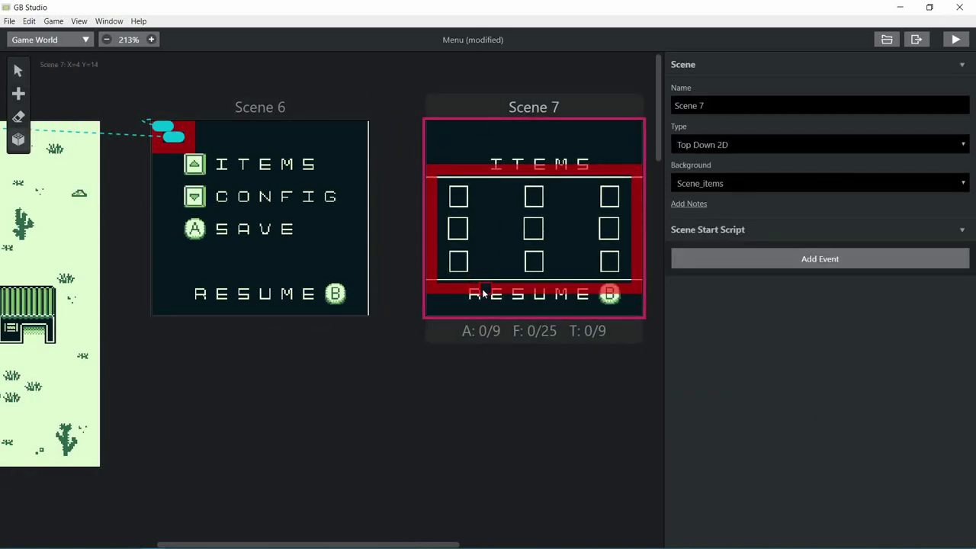
- Make Scene 6's UP script fire on Up and switch to Scene 7 at X 13, Y 10
{"action": "left_click", "coordinate": [18, 70]}
{"action": "left_click", "coordinate": [294, 214]}
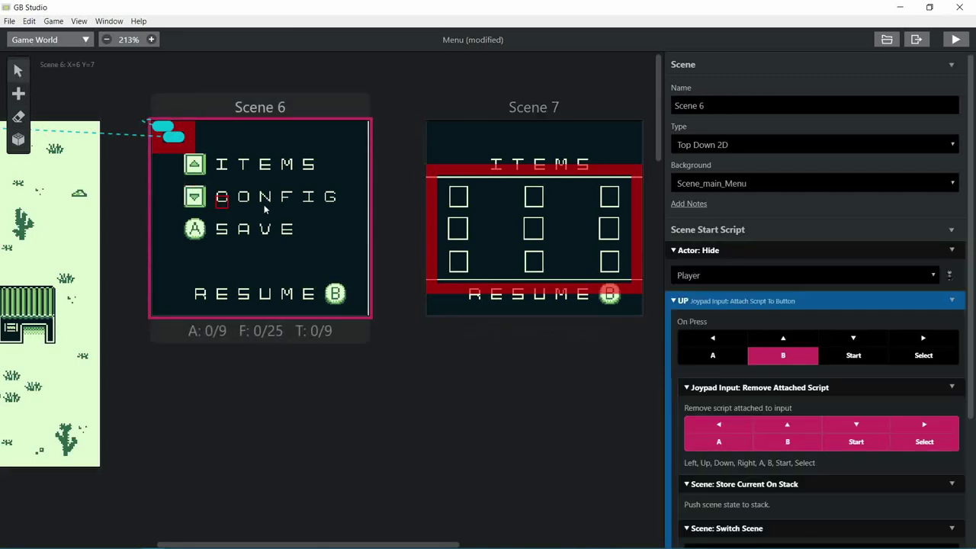
{"action": "mouse_move", "coordinate": [162, 125]}
{"action": "left_mouse_down"}
{"action": "mouse_move", "coordinate": [338, 175]}
{"action": "mouse_move", "coordinate": [279, 169]}
{"action": "mouse_move", "coordinate": [457, 224]}
{"action": "mouse_move", "coordinate": [578, 232]}
{"action": "left_mouse_up"}
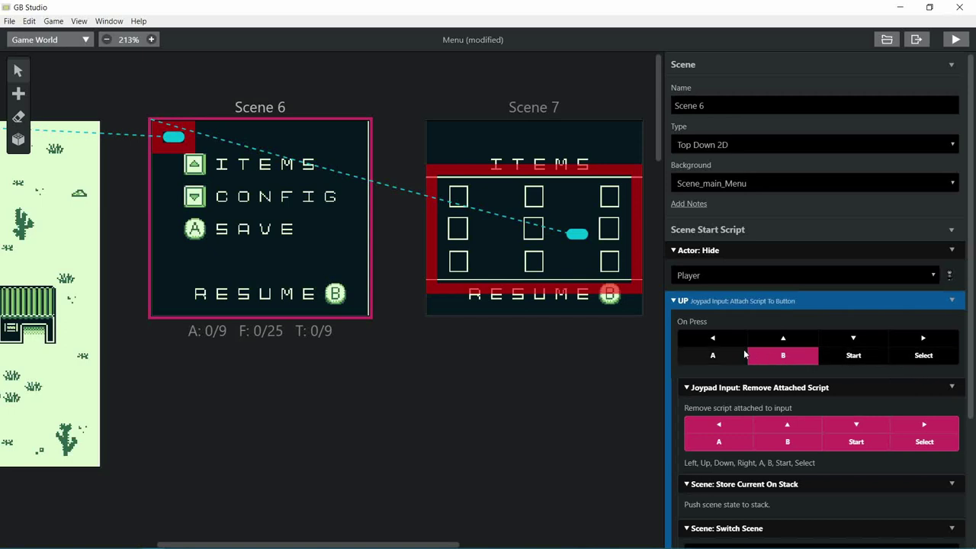
{"action": "left_click", "coordinate": [793, 343]}
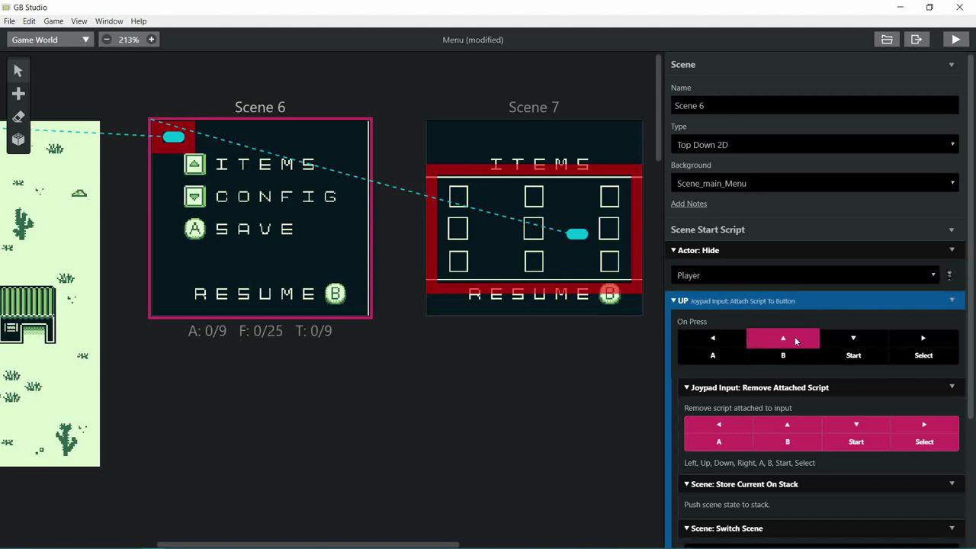
{"action": "scroll", "coordinate": [786, 415], "scroll_direction": "down", "scroll_amount": 3}
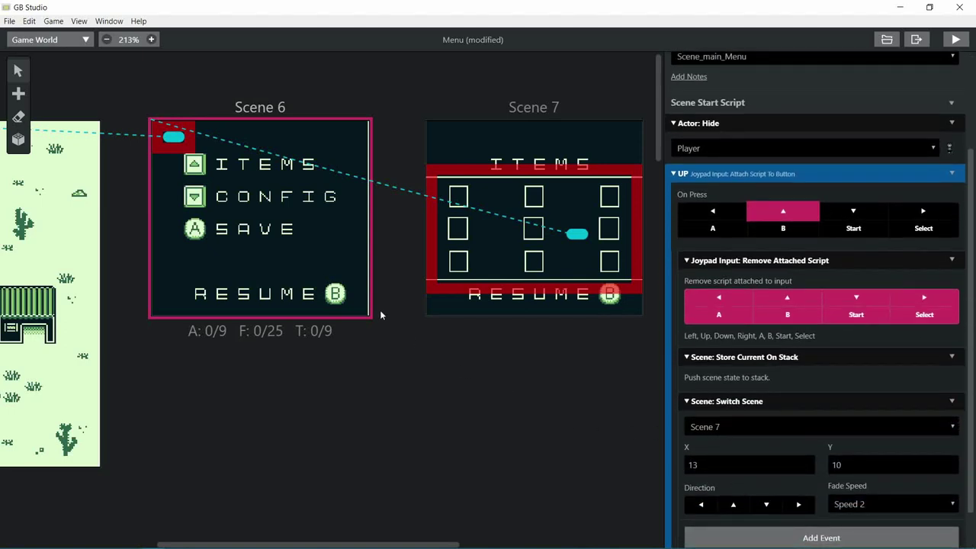
{"action": "scroll", "coordinate": [424, 399], "scroll_direction": "right", "scroll_amount": 3}
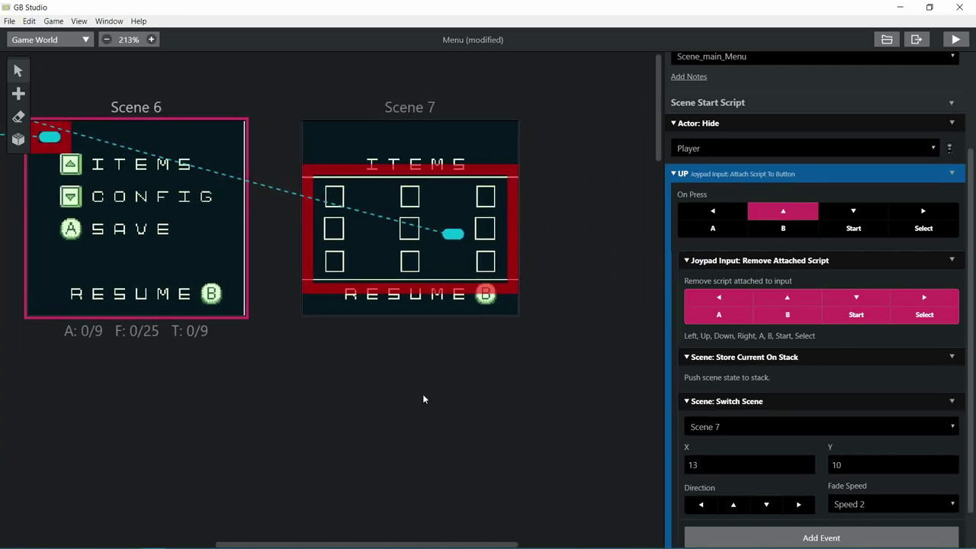
{"action": "left_click", "coordinate": [424, 399]}
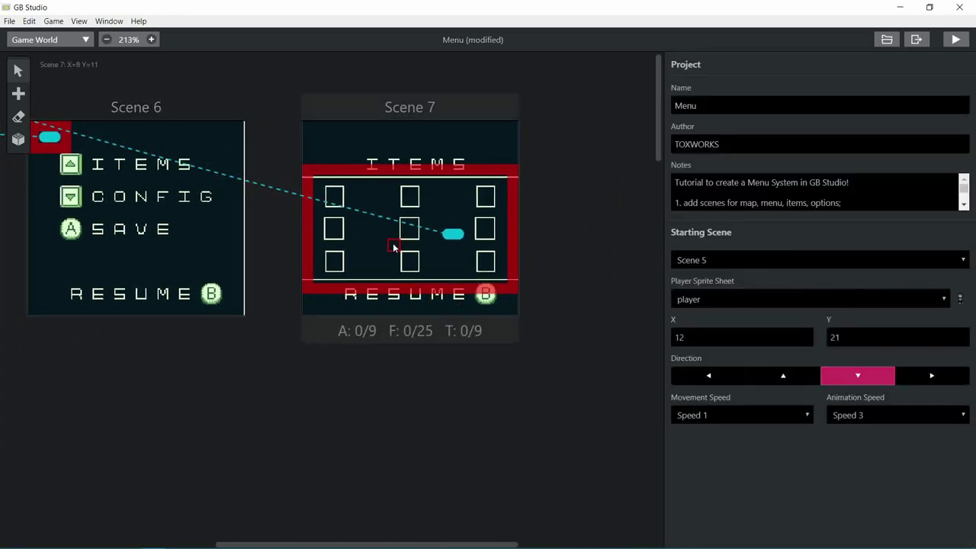
{"action": "left_click", "coordinate": [190, 252]}
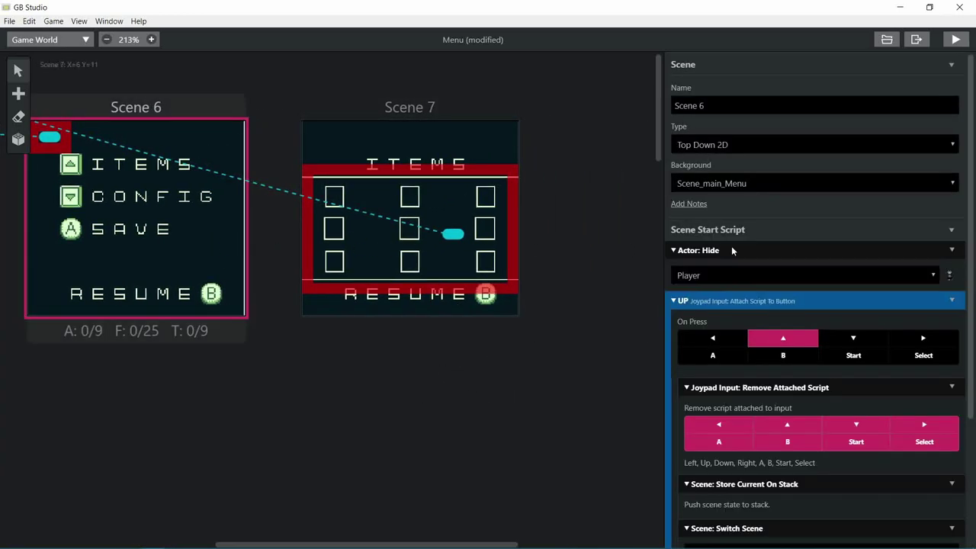
{"action": "left_click", "coordinate": [928, 300]}
{"action": "left_click", "coordinate": [367, 237]}
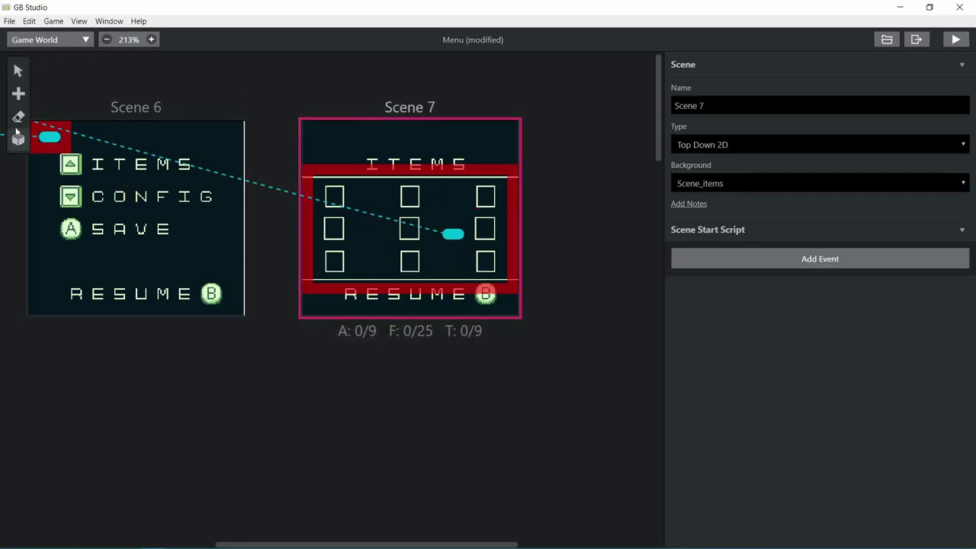
- Draw a 2x2 trigger over Scene 7's top middle slot
{"action": "left_click", "coordinate": [18, 93]}
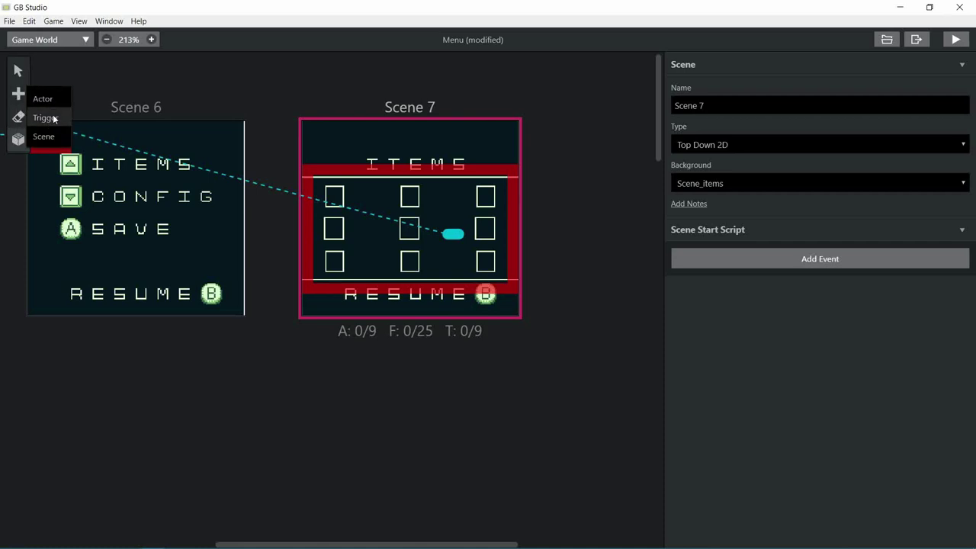
{"action": "left_click", "coordinate": [46, 118]}
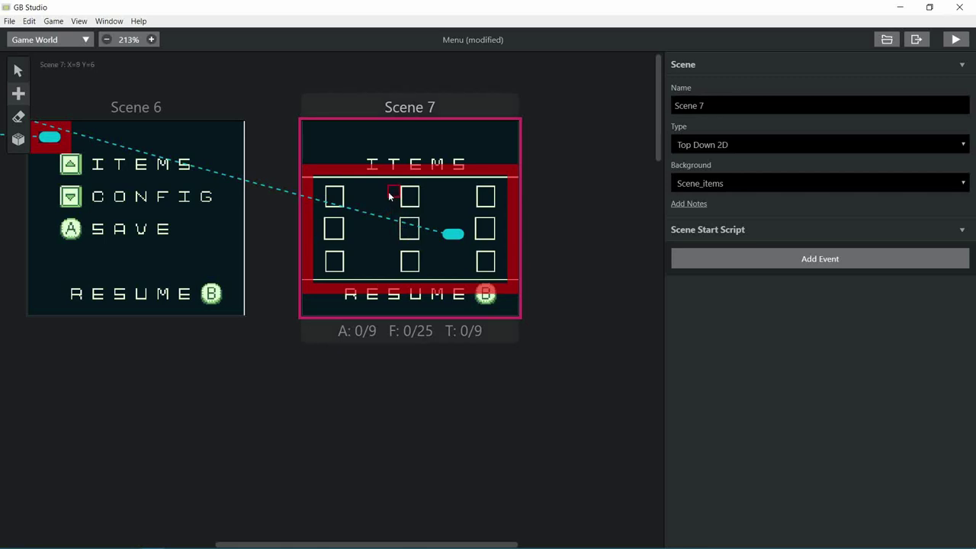
{"action": "left_click_drag", "start_coordinate": [406, 193], "coordinate": [409, 197]}
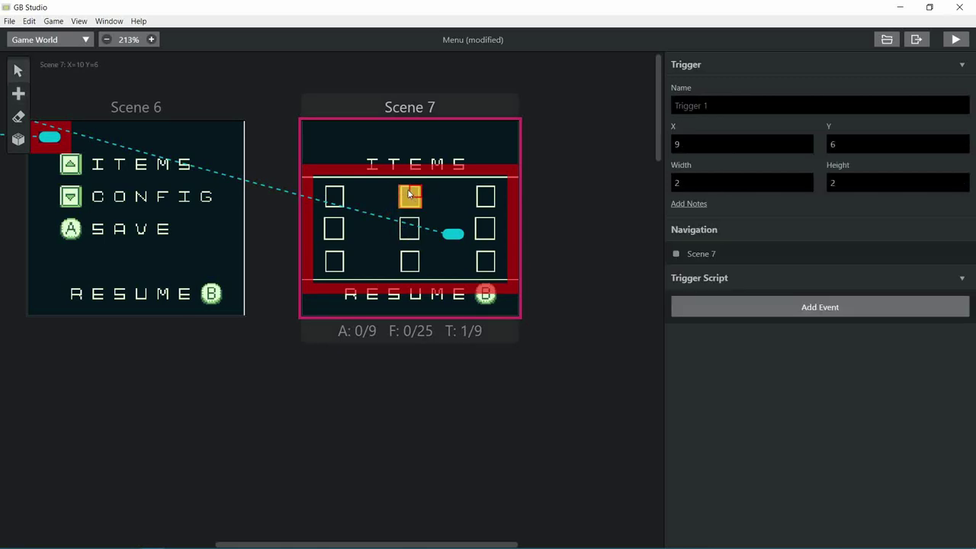
- Give the trigger an Attach Script To Button event set to the A button
{"action": "left_click", "coordinate": [828, 309]}
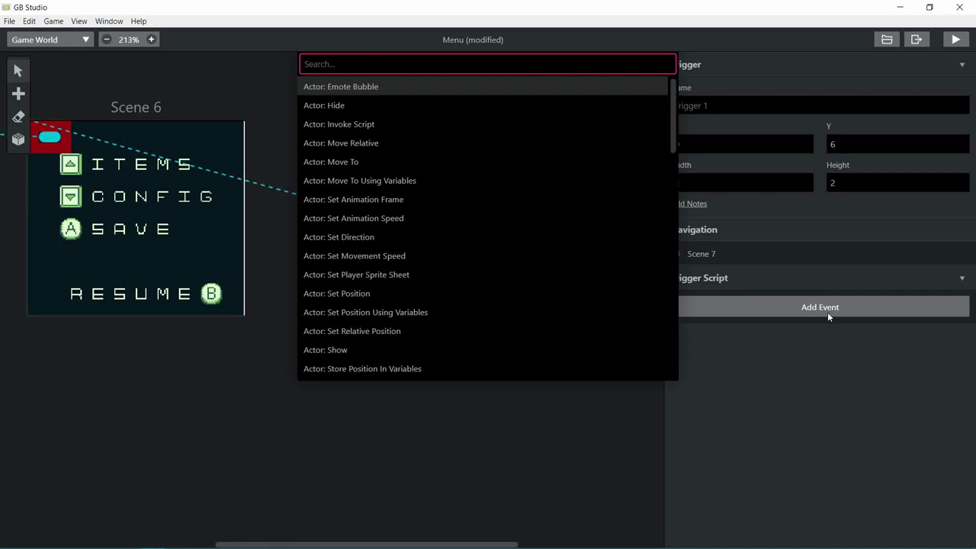
{"action": "type", "text": "whe"}
{"action": "key", "text": "BackSpace"}
{"action": "key", "text": "BackSpace"}
{"action": "key", "text": "BackSpace"}
{"action": "key", "text": "BackSpace"}
{"action": "type", "text": "input"}
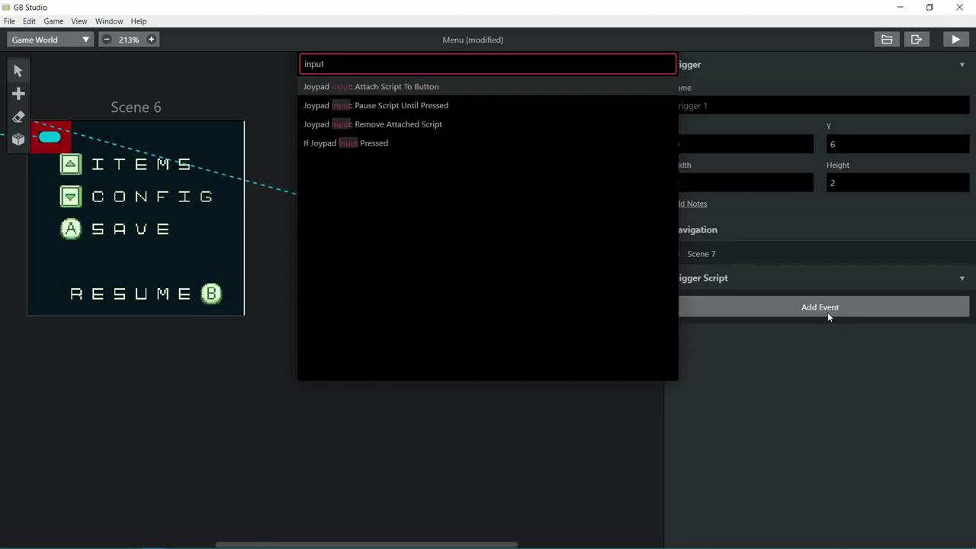
{"action": "key", "text": "Return"}
{"action": "left_click", "coordinate": [734, 356]}
- Inside the A script, add Remove Attached Script covering every button except B
{"action": "left_click", "coordinate": [772, 394]}
{"action": "type", "text": "remove"}
{"action": "key", "text": "Return"}
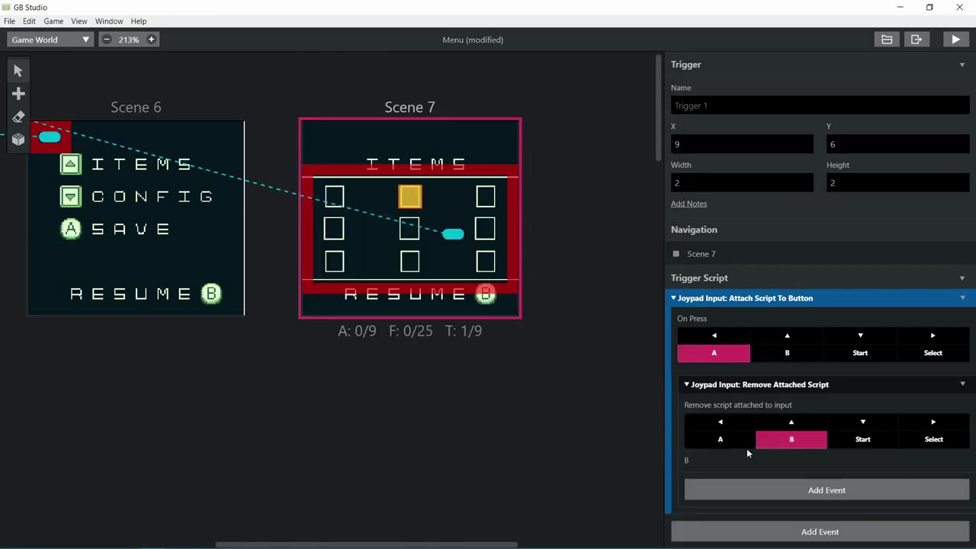
{"action": "left_click", "coordinate": [725, 422]}
{"action": "left_click", "coordinate": [792, 422]}
{"action": "left_click", "coordinate": [720, 440]}
{"action": "left_click", "coordinate": [862, 422]}
{"action": "left_click", "coordinate": [923, 424]}
{"action": "left_click", "coordinate": [933, 439]}
{"action": "left_click", "coordinate": [863, 440]}
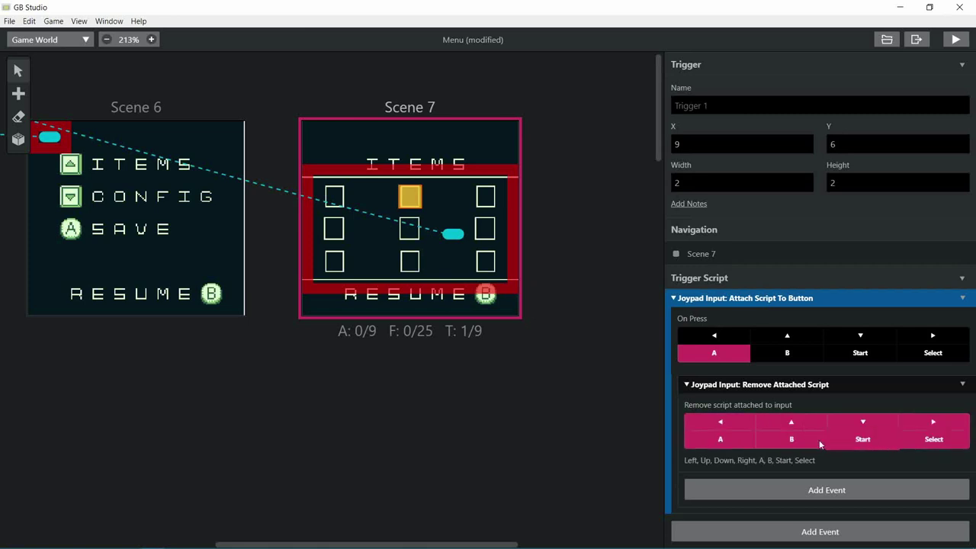
{"action": "left_click", "coordinate": [791, 439]}
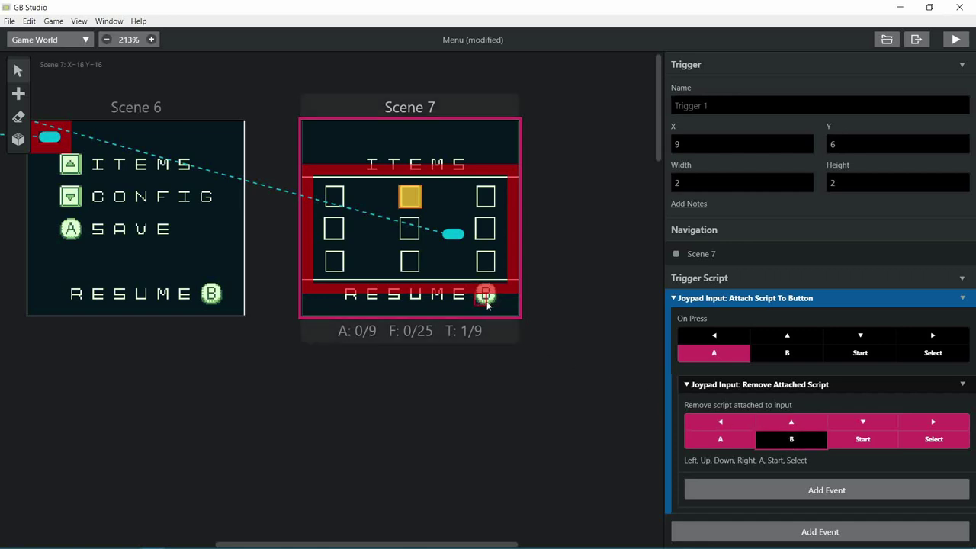
{"action": "left_click", "coordinate": [821, 491]}
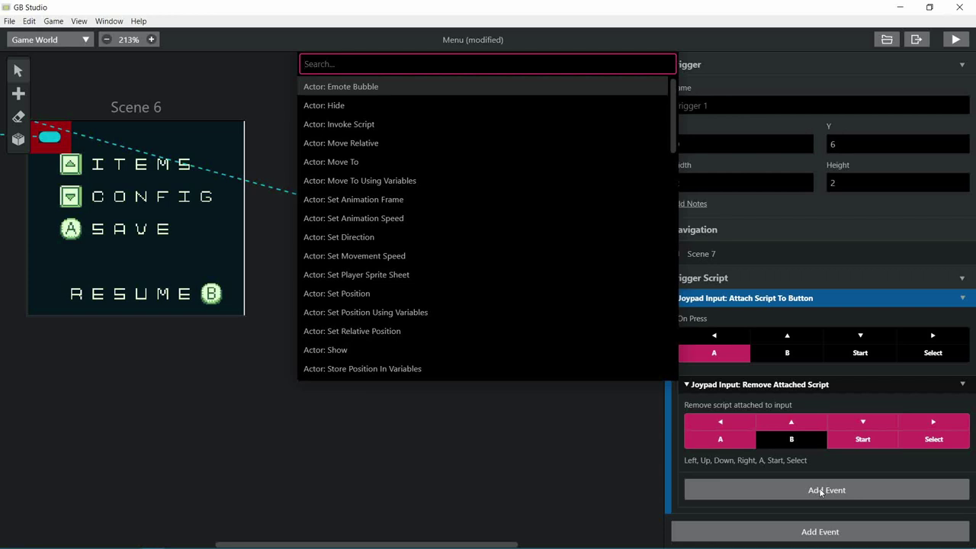
- Add an If Actor At Position check for the player at X 9, Y 7
{"action": "type", "text": "position"}
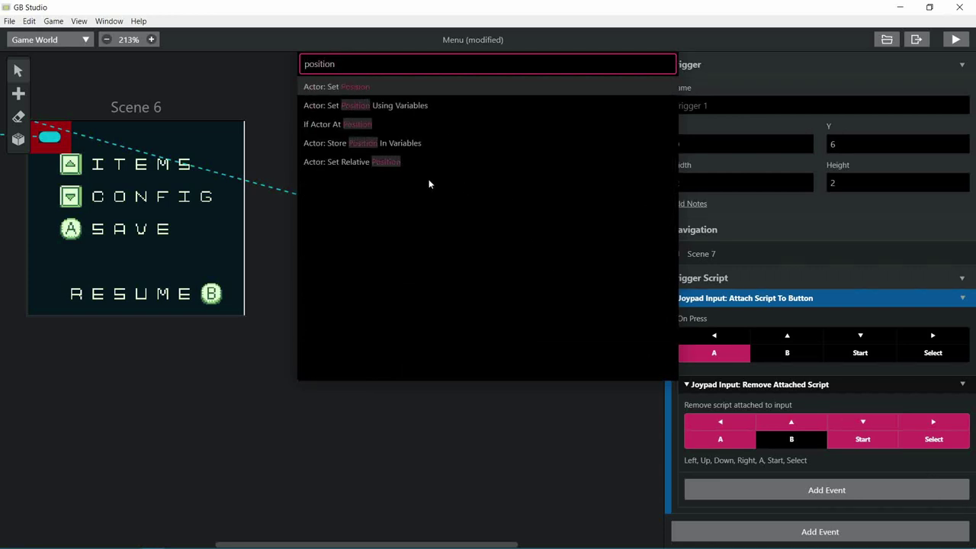
{"action": "left_click", "coordinate": [345, 123]}
{"action": "scroll", "coordinate": [793, 461], "scroll_direction": "down", "scroll_amount": 3}
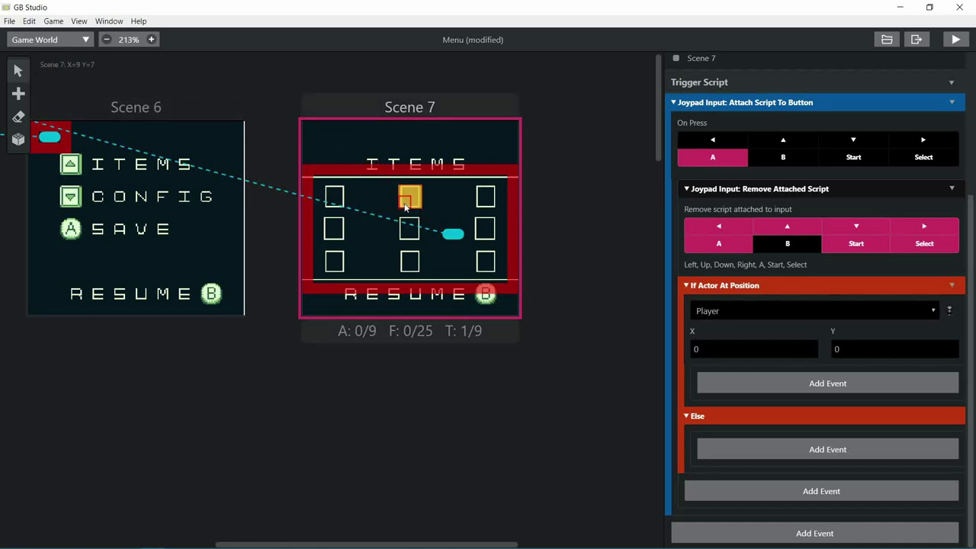
{"action": "left_click", "coordinate": [751, 349]}
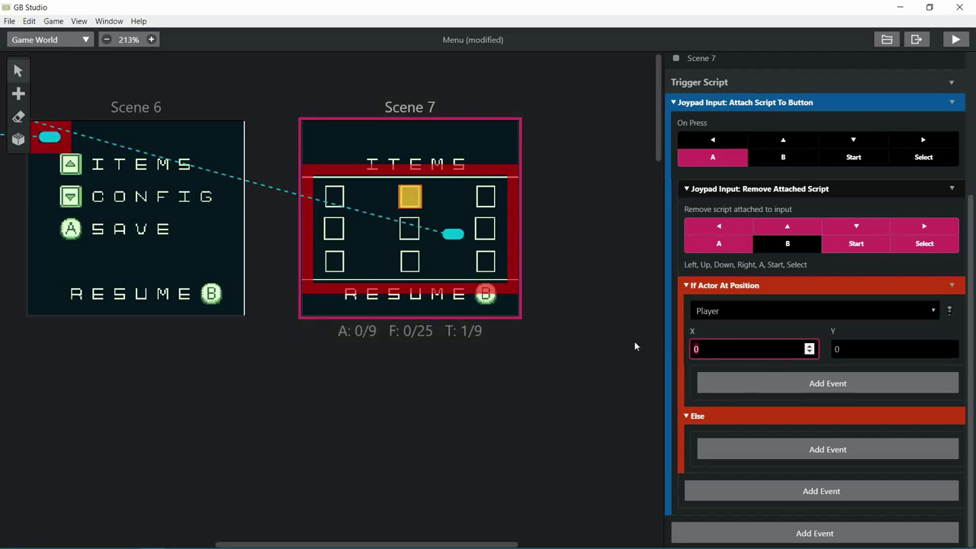
{"action": "type", "text": "9"}
{"action": "left_click", "coordinate": [894, 350]}
{"action": "type", "text": "7"}
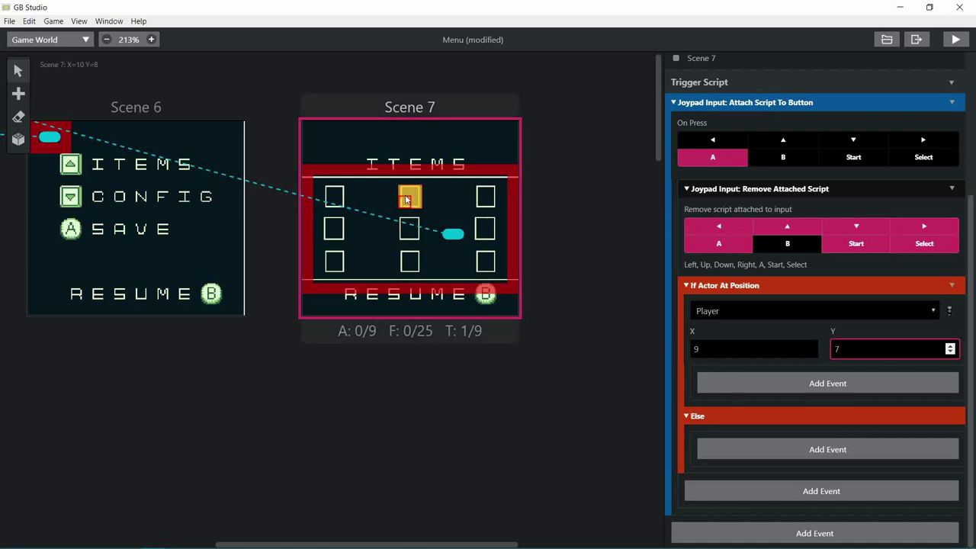
- Inside the check, display the dialogue "you chose item 2!"
{"action": "left_click", "coordinate": [787, 383]}
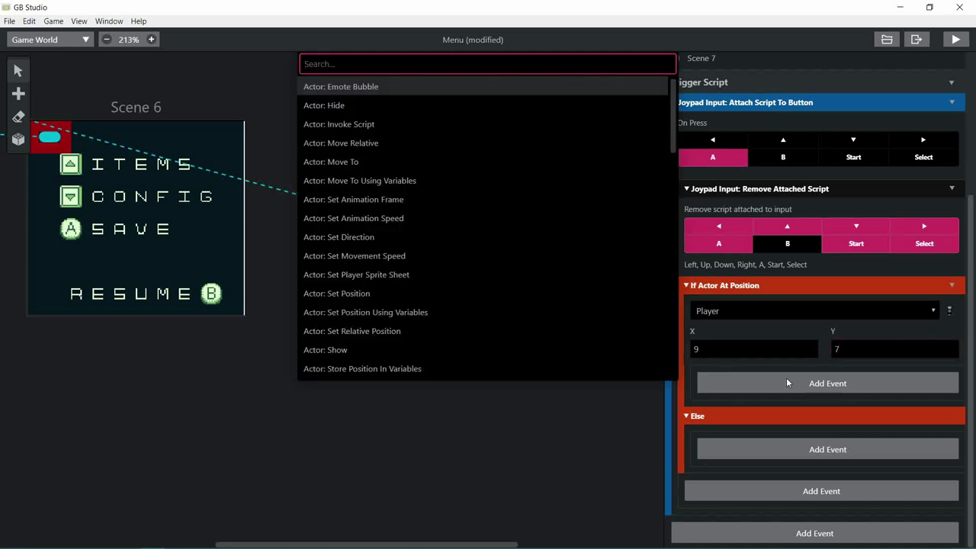
{"action": "type", "text": "you chose item"}
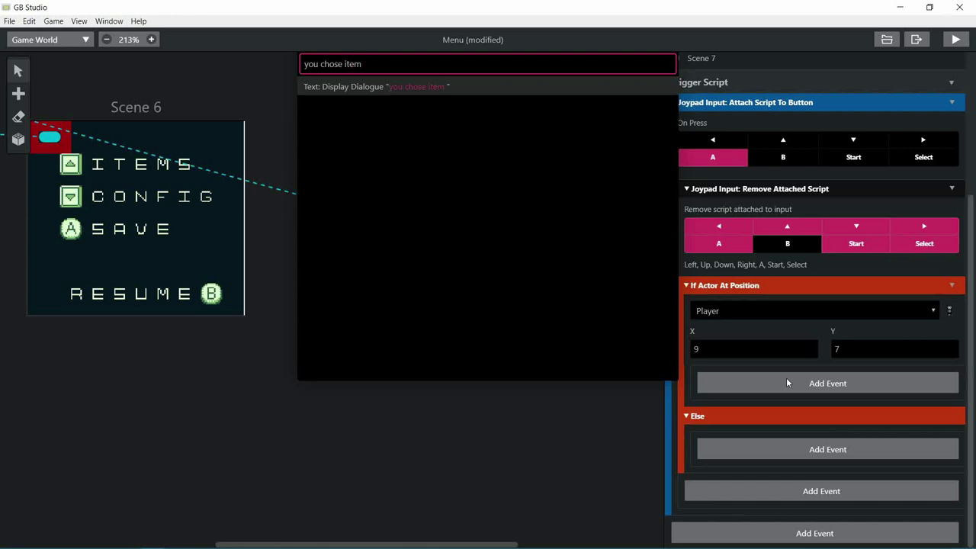
{"action": "type", "text": " 2!"}
{"action": "key", "text": "Return"}
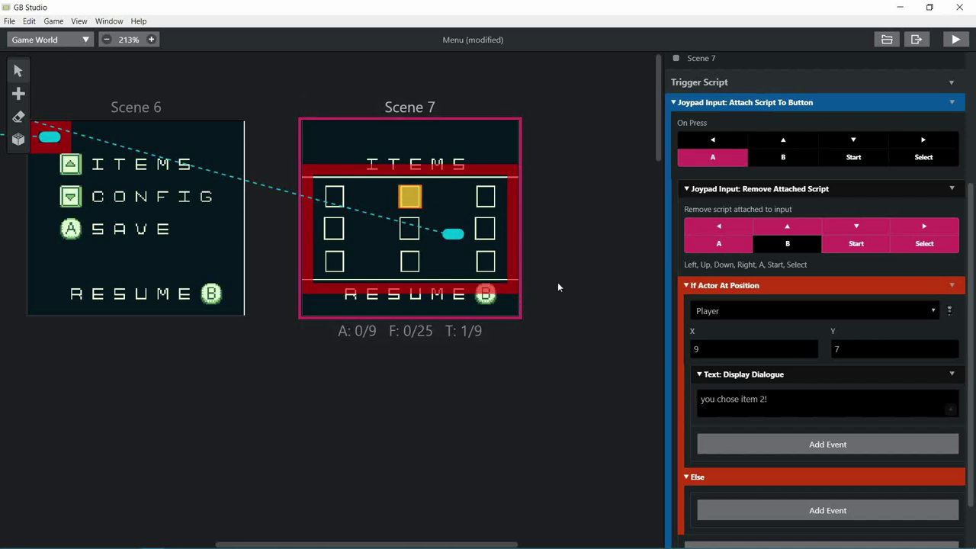
{"action": "left_click", "coordinate": [593, 121]}
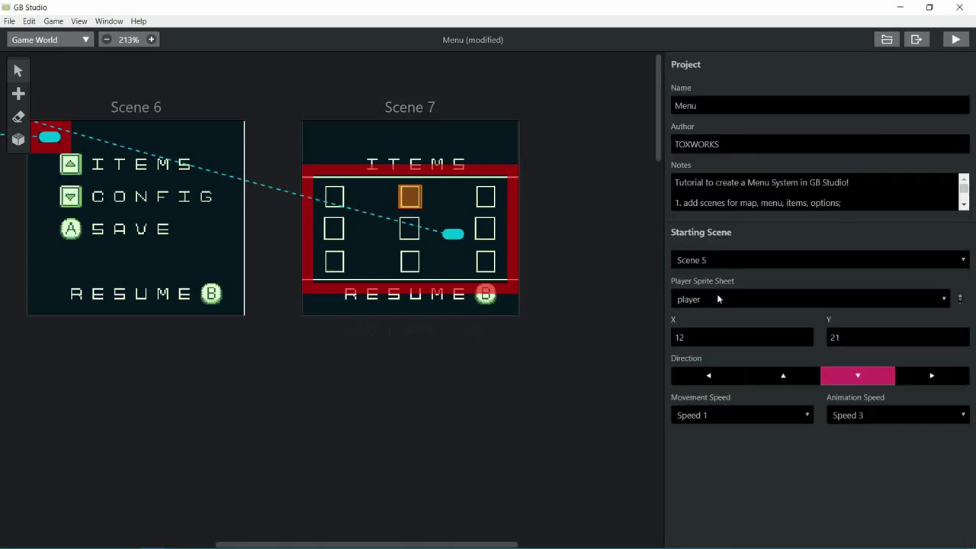
{"action": "left_click", "coordinate": [955, 44]}
{"action": "key", "text": "Right"}
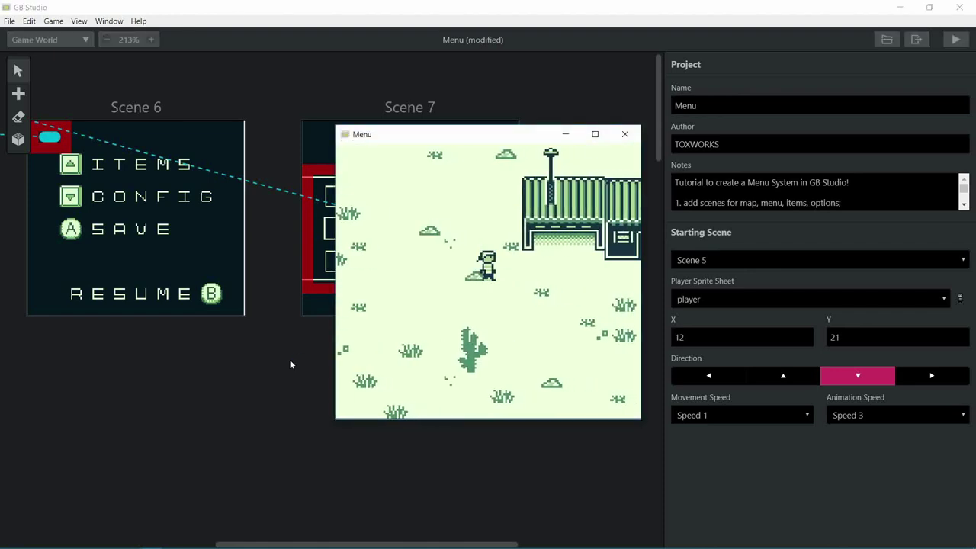
{"action": "key", "text": "Return"}
{"action": "key", "text": "Up"}
{"action": "key", "text": "Left"}
{"action": "key", "text": "Up"}
{"action": "key", "text": "Left"}
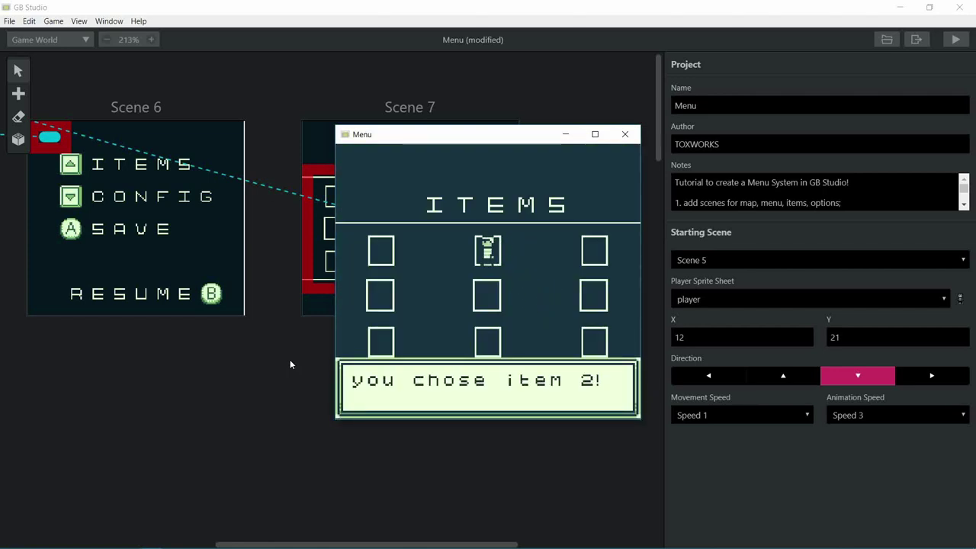
{"action": "key", "text": "z"}
{"action": "key", "text": "Right"}
{"action": "key", "text": "Down"}
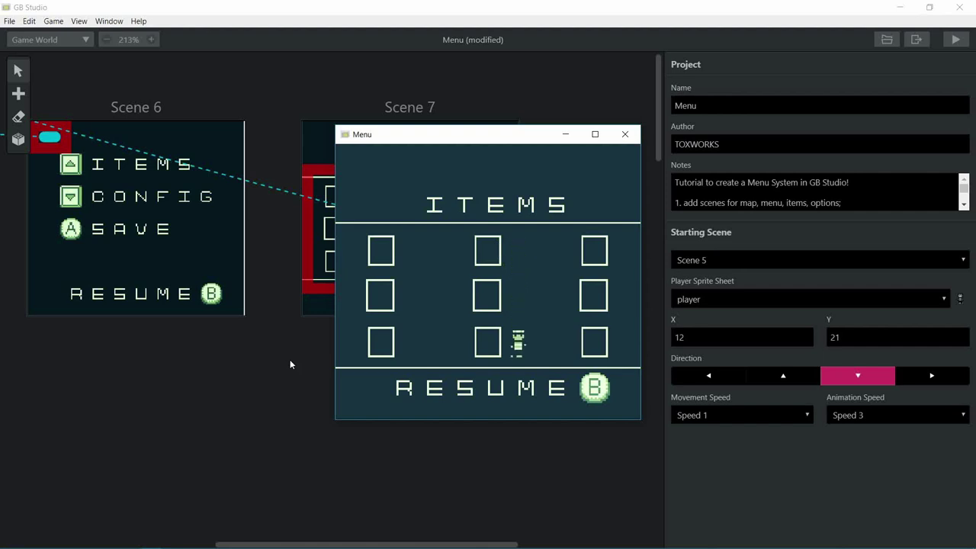
{"action": "left_click", "coordinate": [625, 135]}
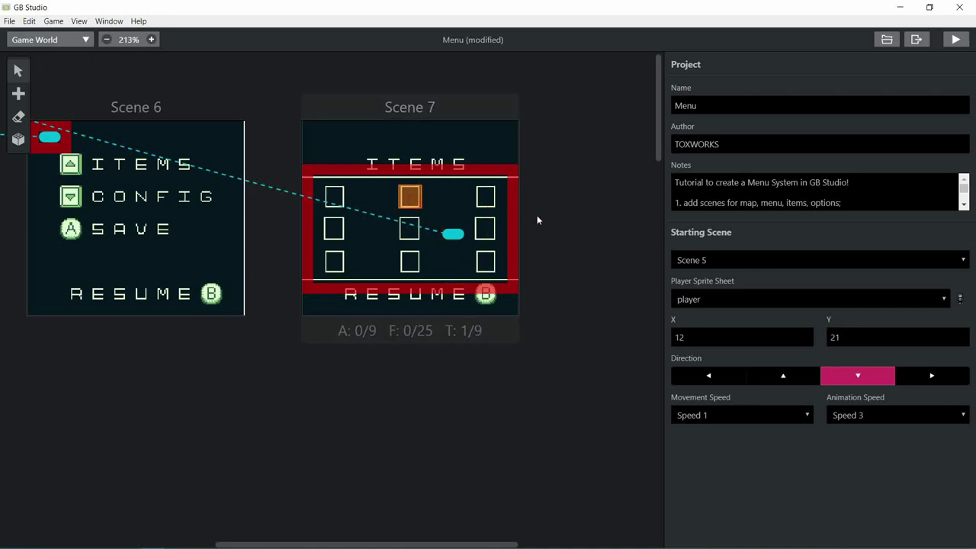
- Add Set Player Sprite Sheet with the cursor sprite sheet to Scene 7's start script
{"action": "left_click", "coordinate": [434, 208]}
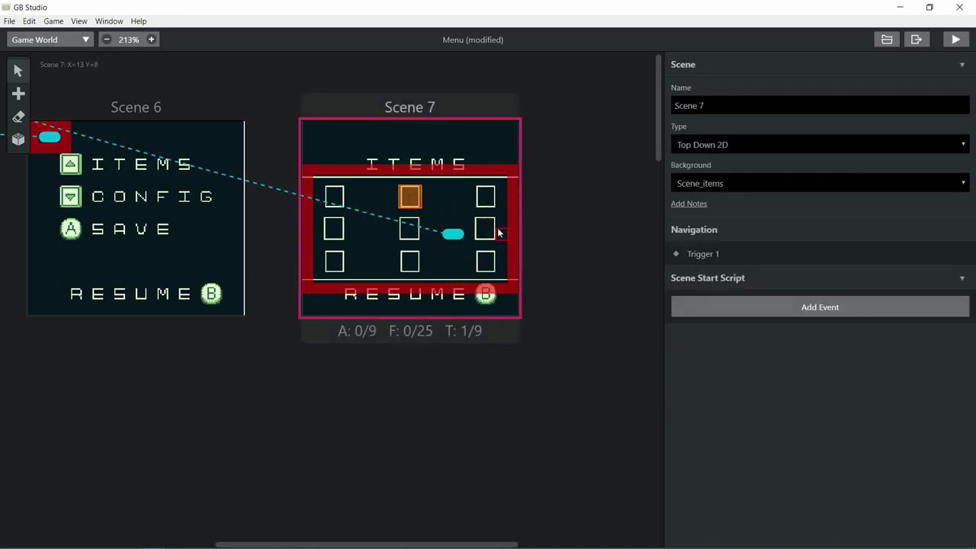
{"action": "left_click", "coordinate": [709, 307]}
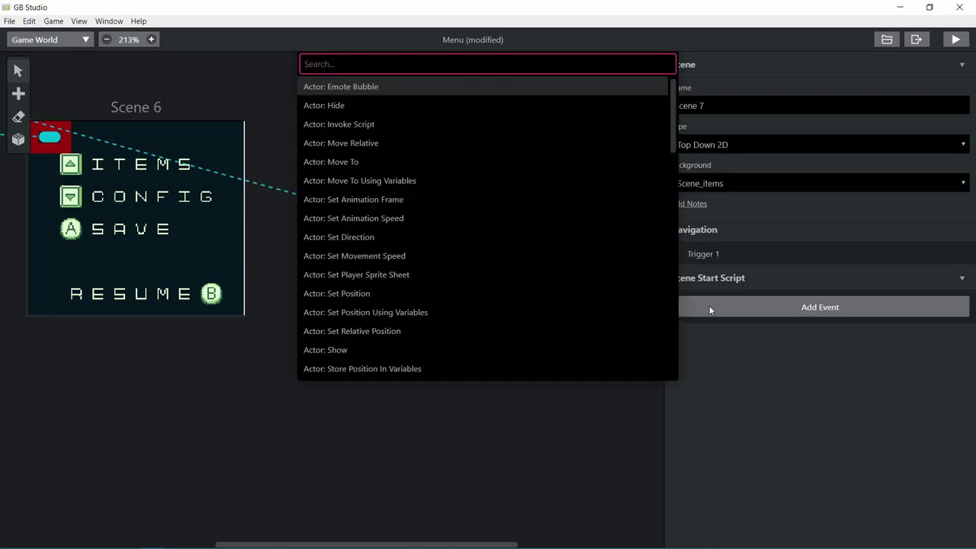
{"action": "type", "text": "sprite"}
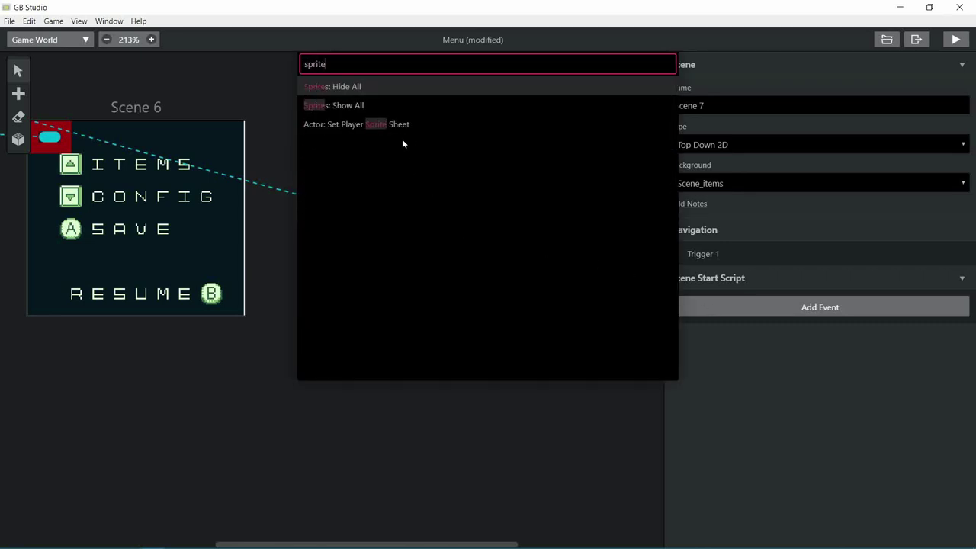
{"action": "left_click", "coordinate": [408, 125]}
{"action": "left_click", "coordinate": [693, 328]}
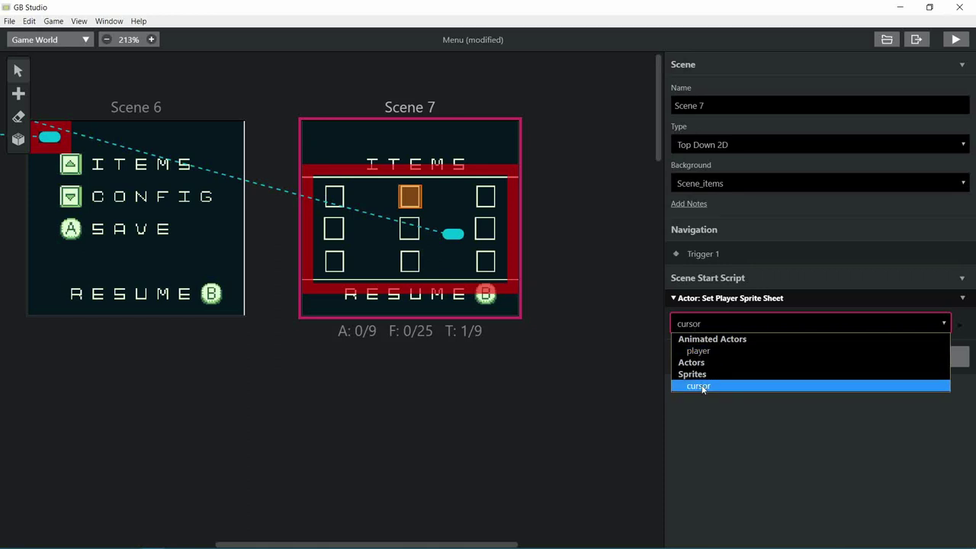
{"action": "left_click", "coordinate": [703, 389]}
- Add Set Movement Speed setting the Player to Speed 2
{"action": "left_click", "coordinate": [701, 361]}
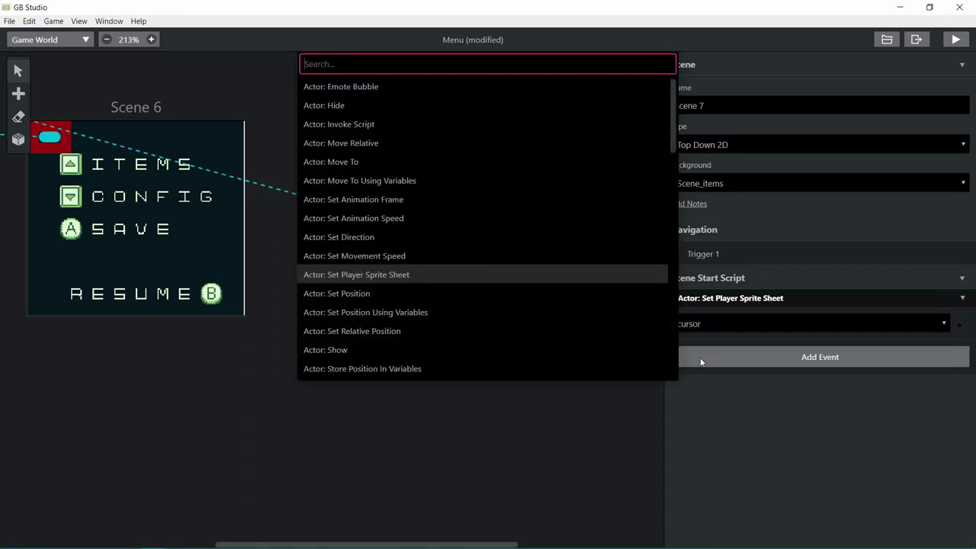
{"action": "type", "text": "movement"}
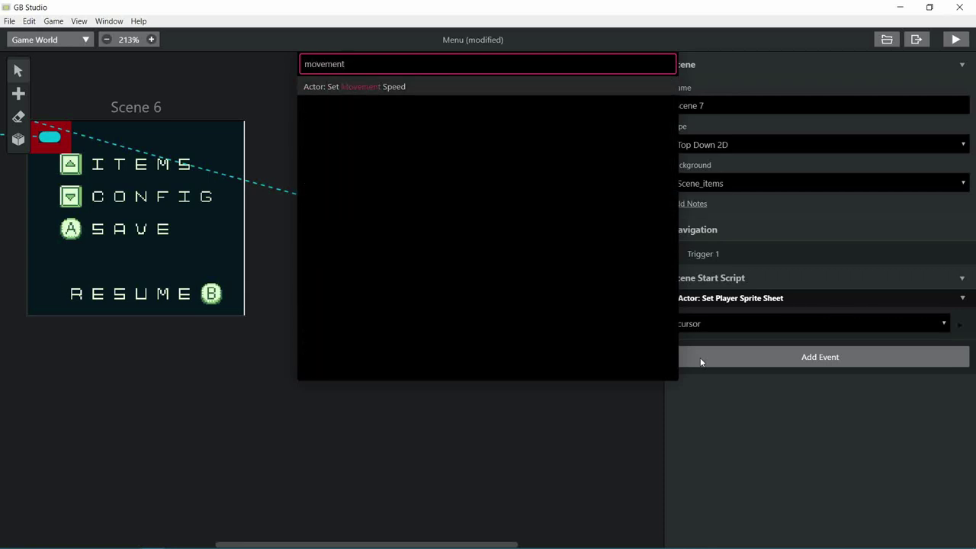
{"action": "key", "text": "Return"}
{"action": "left_click", "coordinate": [709, 374]}
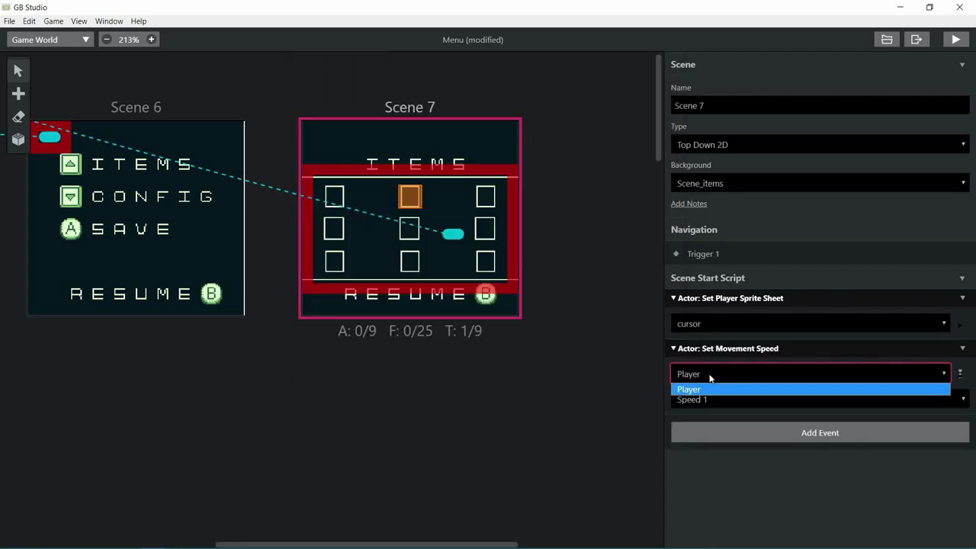
{"action": "left_click", "coordinate": [711, 389]}
{"action": "left_click", "coordinate": [714, 400]}
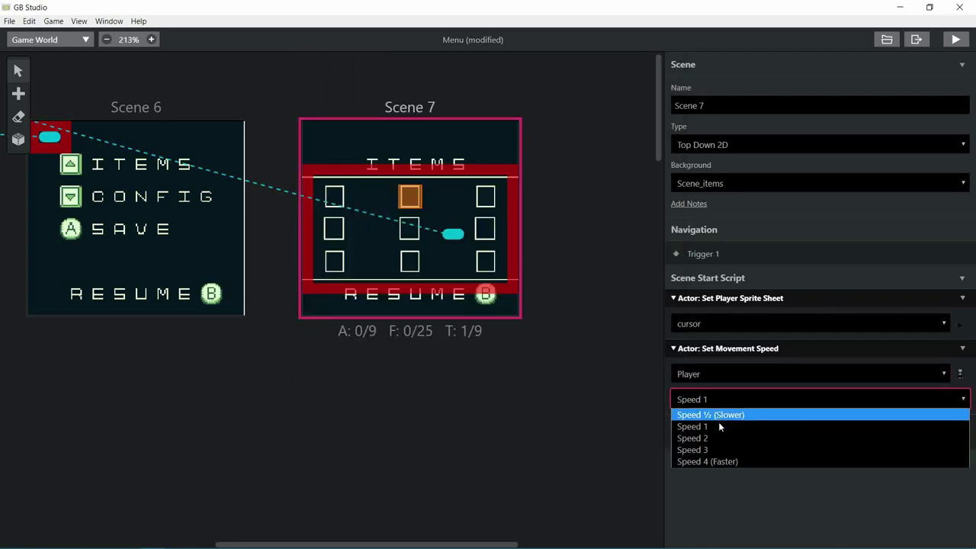
{"action": "left_click", "coordinate": [719, 439]}
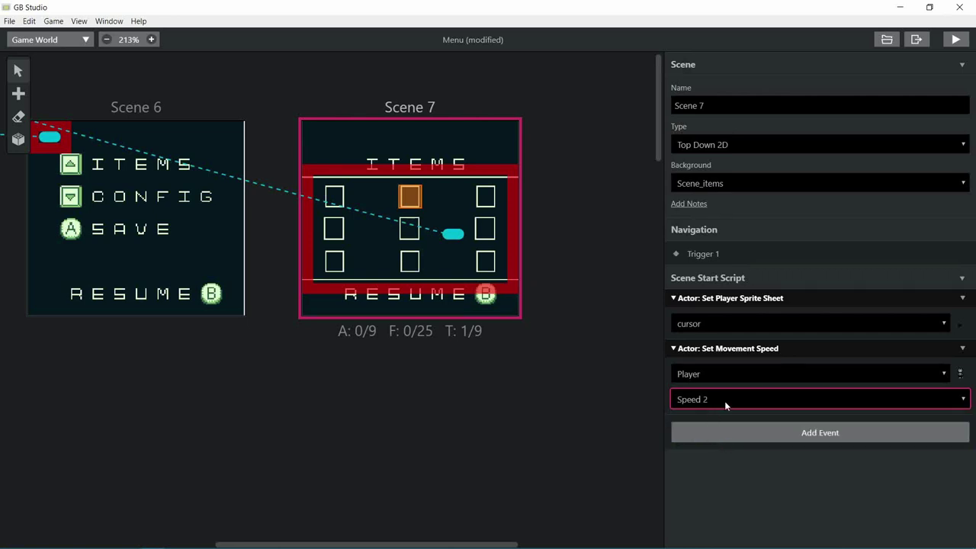
- Save, then rename the trigger's A-button event to "pressing A to select an item" and collapse it
{"action": "key", "text": "ctrl+s"}
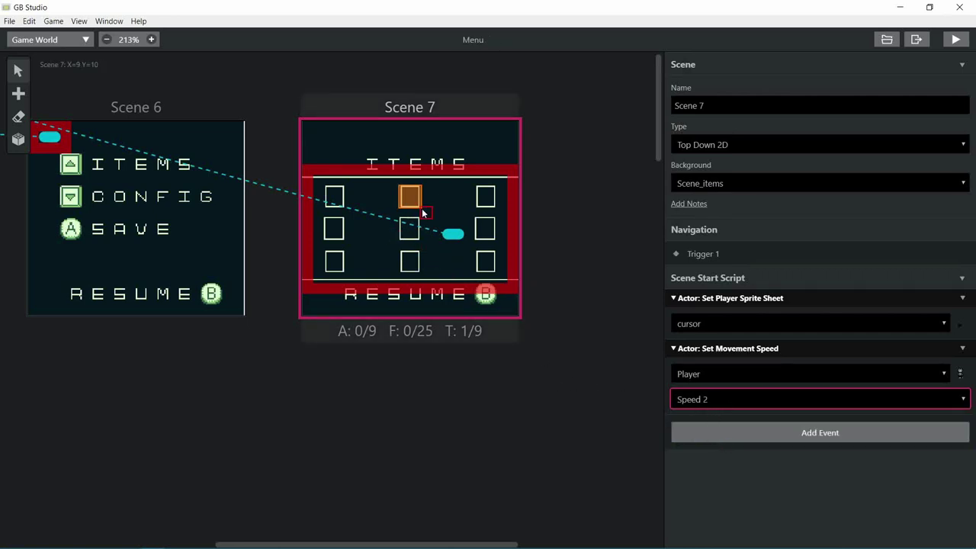
{"action": "left_click", "coordinate": [423, 212]}
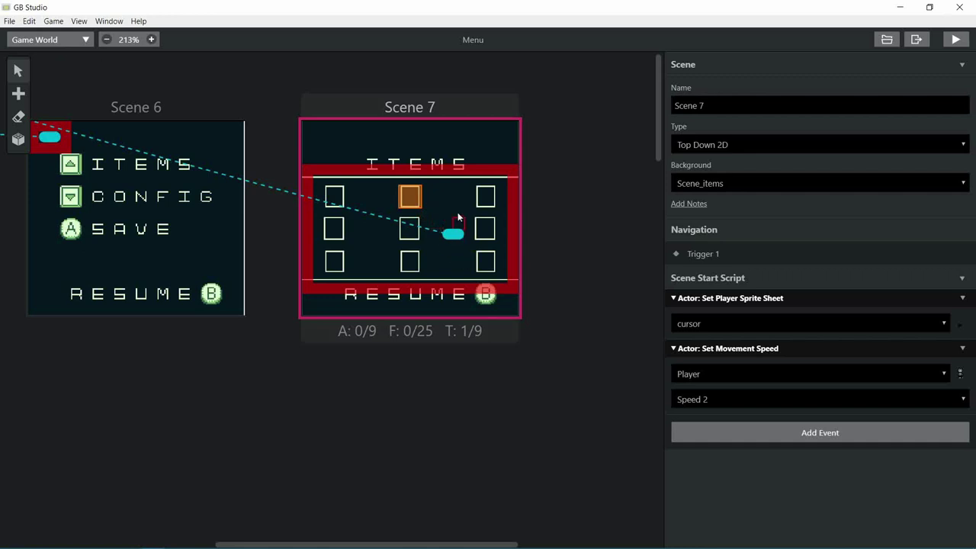
{"action": "left_click", "coordinate": [410, 202]}
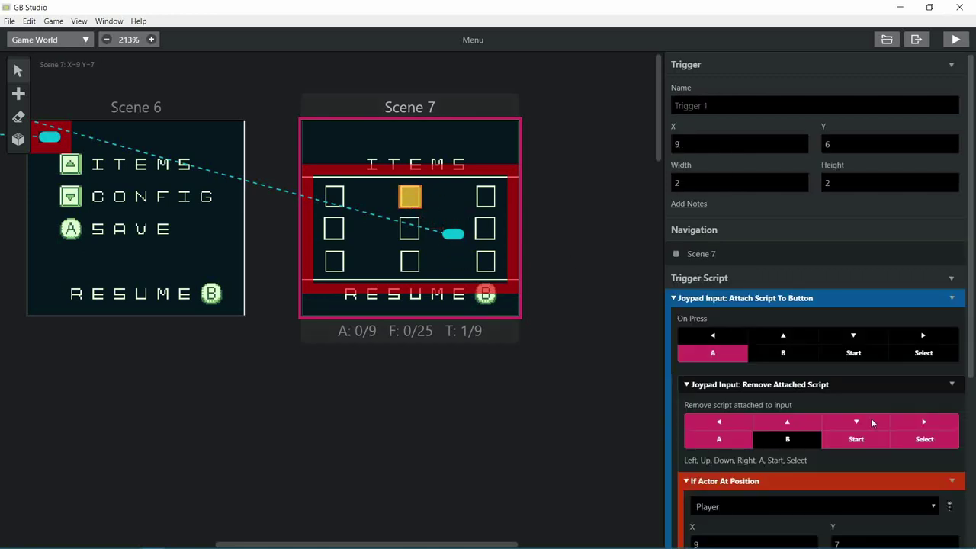
{"action": "scroll", "coordinate": [871, 419], "scroll_direction": "down", "scroll_amount": 5}
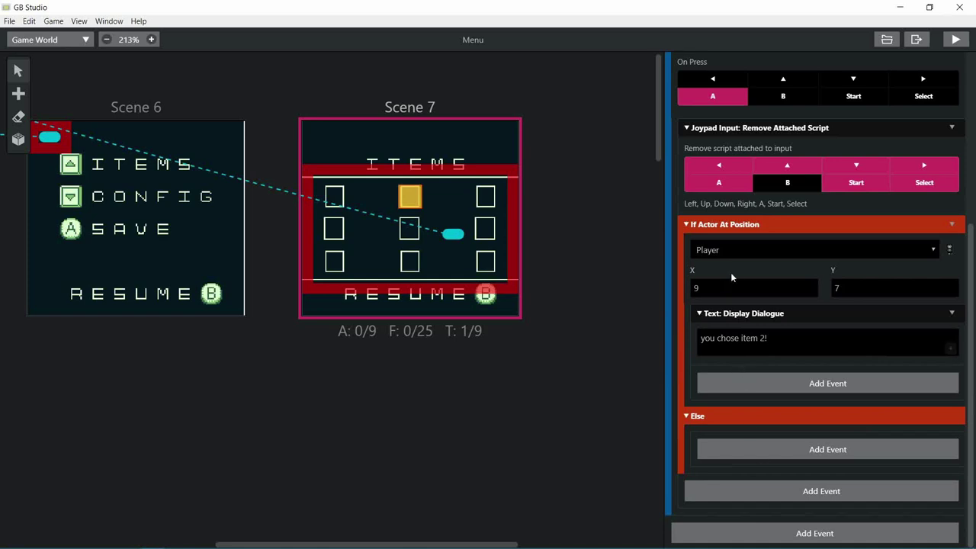
{"action": "scroll", "coordinate": [728, 263], "scroll_direction": "up", "scroll_amount": 5}
{"action": "left_click", "coordinate": [953, 232]}
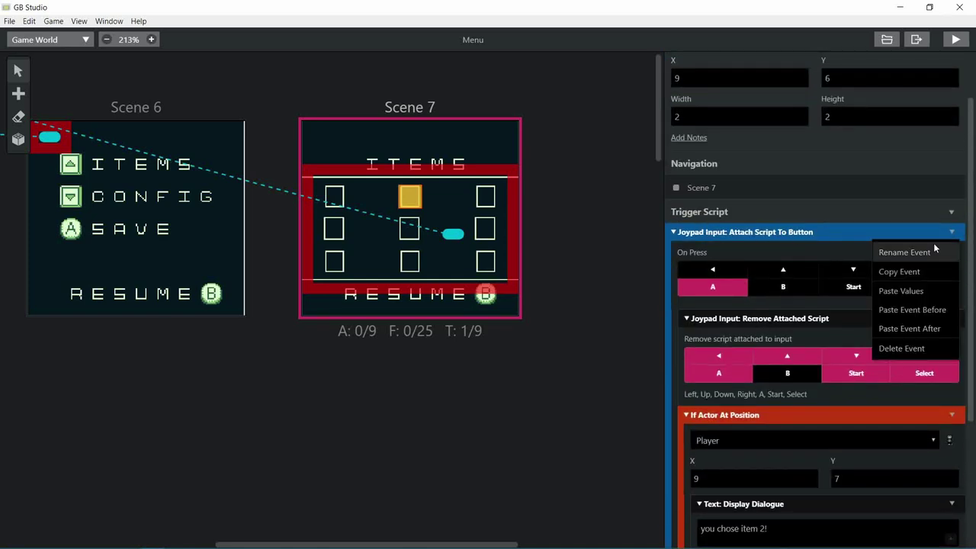
{"action": "left_click", "coordinate": [905, 253]}
{"action": "type", "text": "pre"}
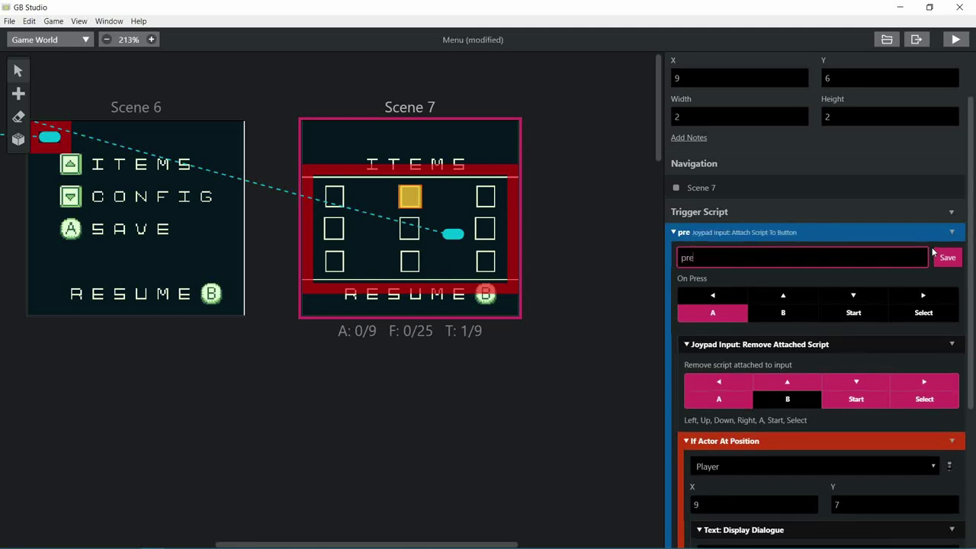
{"action": "type", "text": "ssing A to select"}
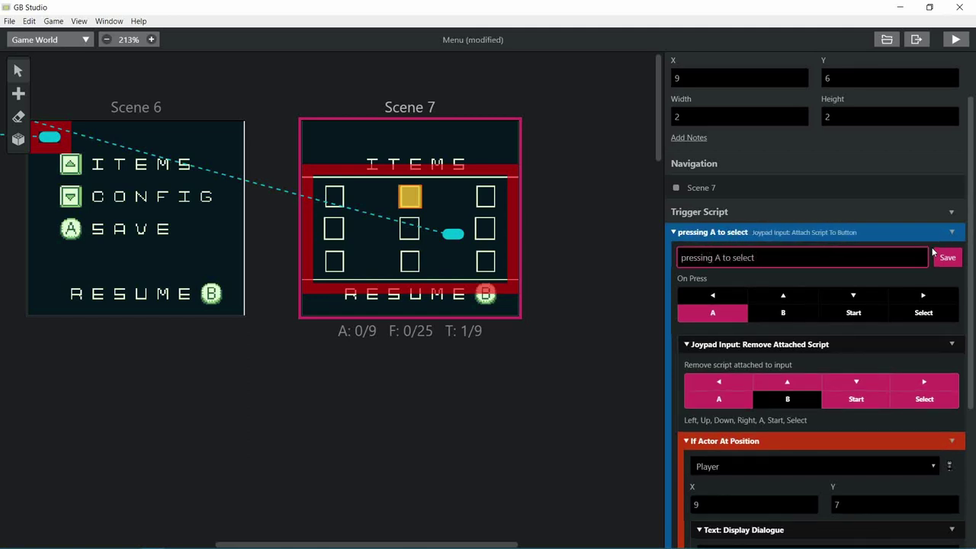
{"action": "type", "text": " an item"}
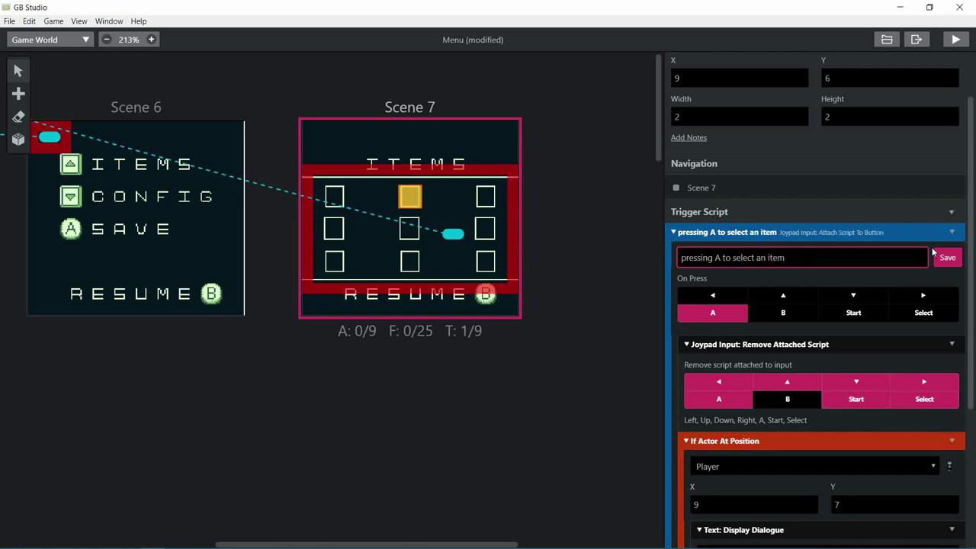
{"action": "left_click", "coordinate": [946, 257]}
{"action": "left_click", "coordinate": [910, 235]}
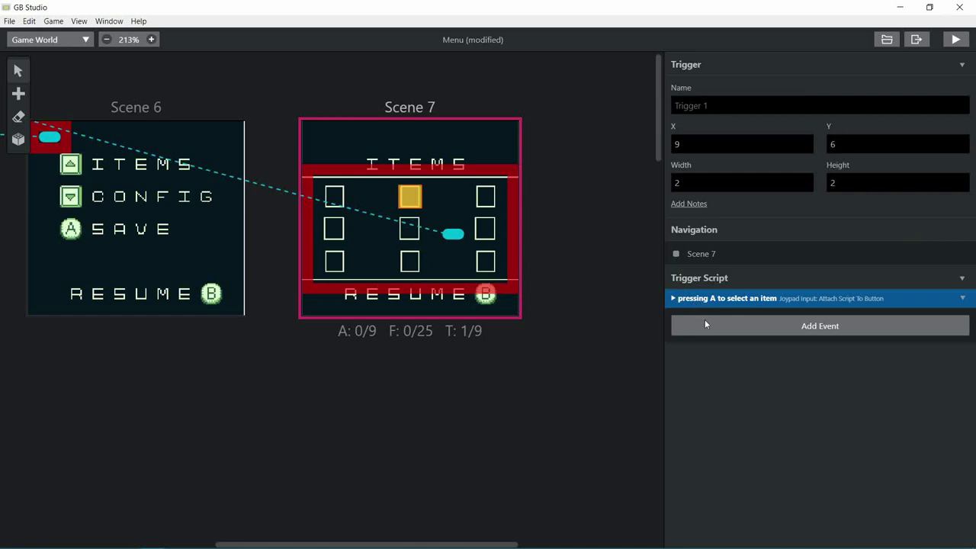
- Add an Attach Script To Button event for B to Scene 7's start script
{"action": "left_click", "coordinate": [438, 210]}
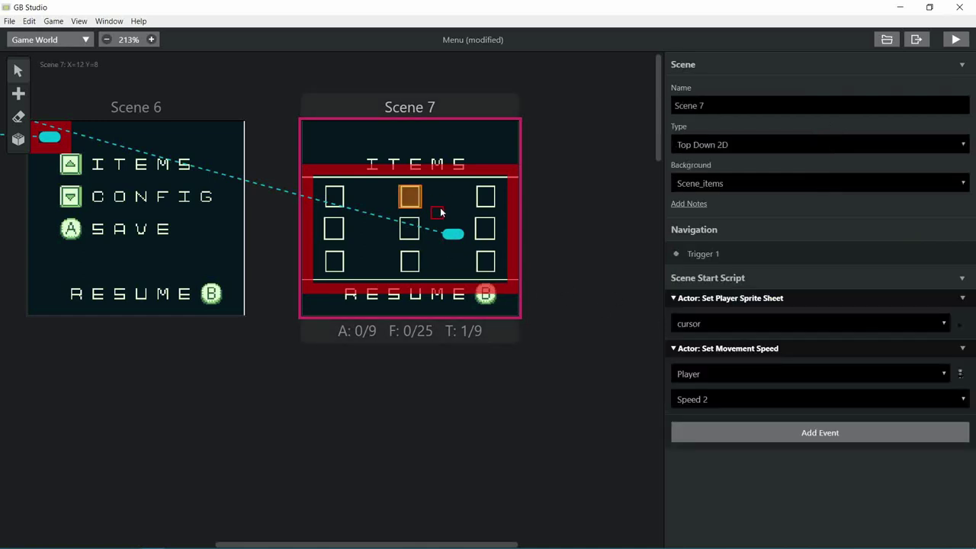
{"action": "left_click", "coordinate": [712, 433]}
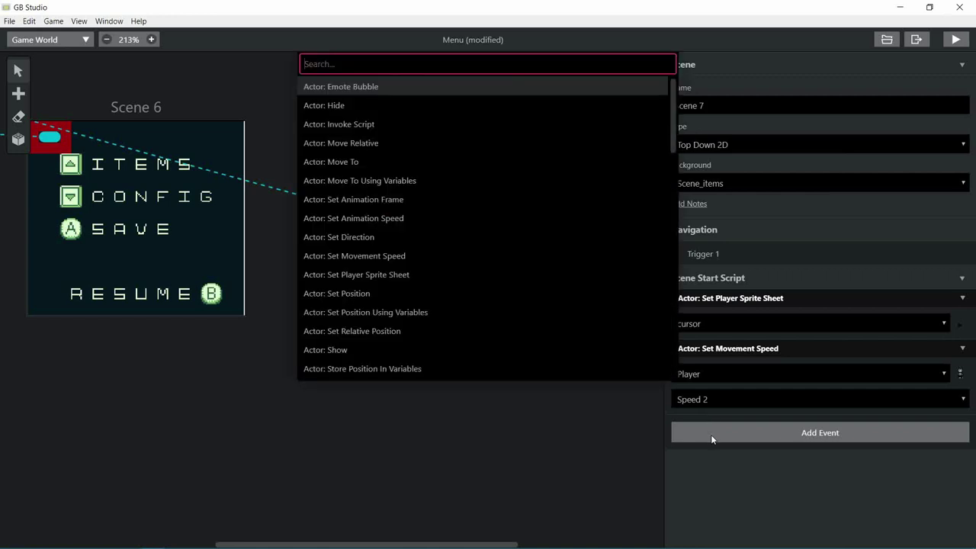
{"action": "type", "text": "input"}
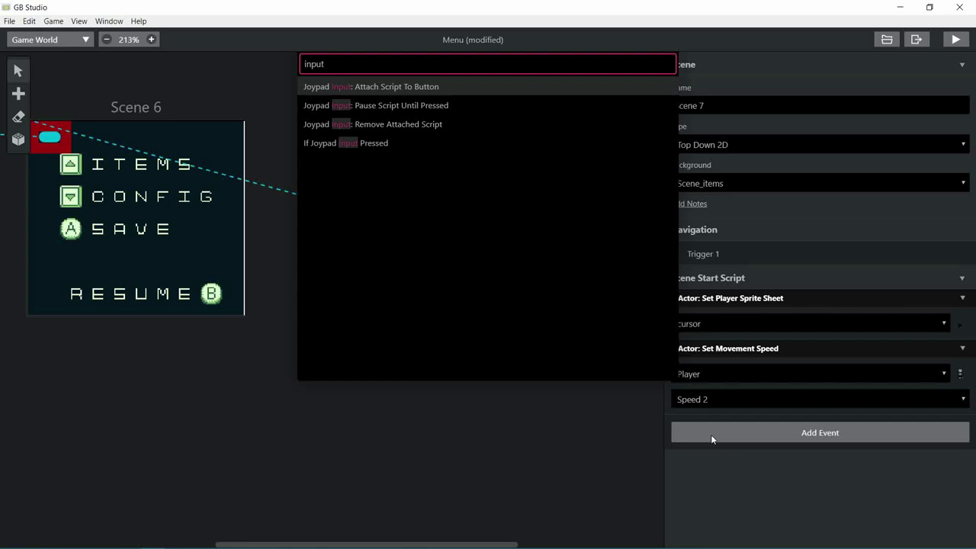
{"action": "key", "text": "Return"}
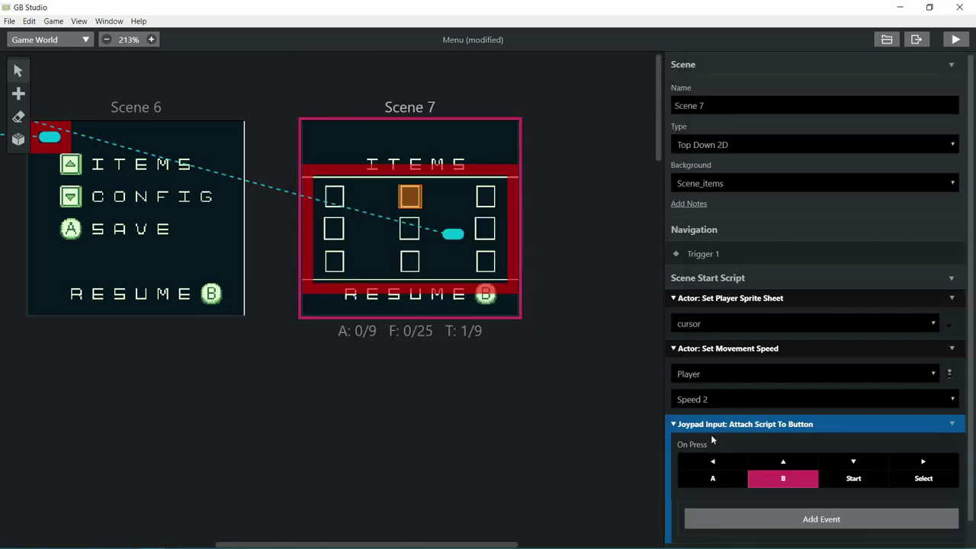
{"action": "scroll", "coordinate": [721, 420], "scroll_direction": "down", "scroll_amount": 1}
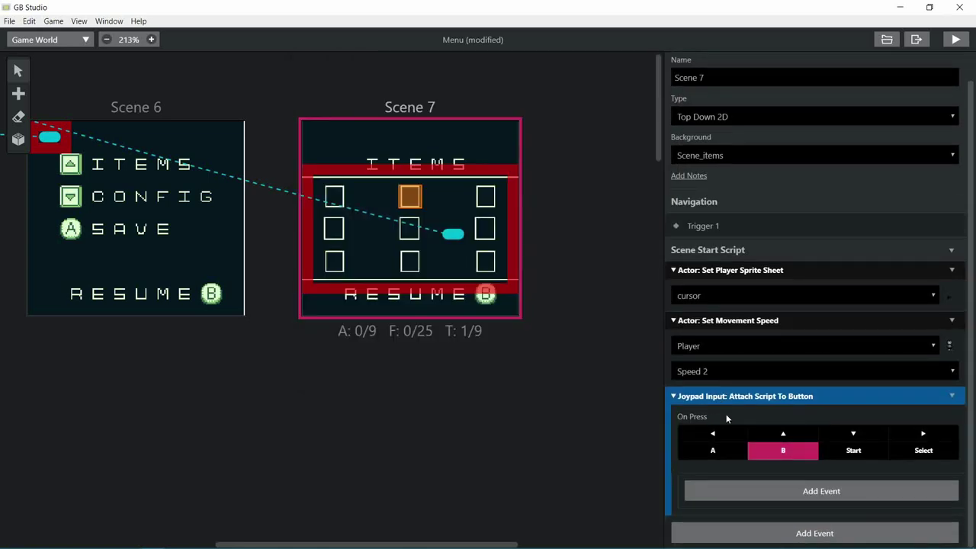
- Inside the B script, add Remove Attached Script with all eight buttons selected
{"action": "left_click", "coordinate": [780, 492]}
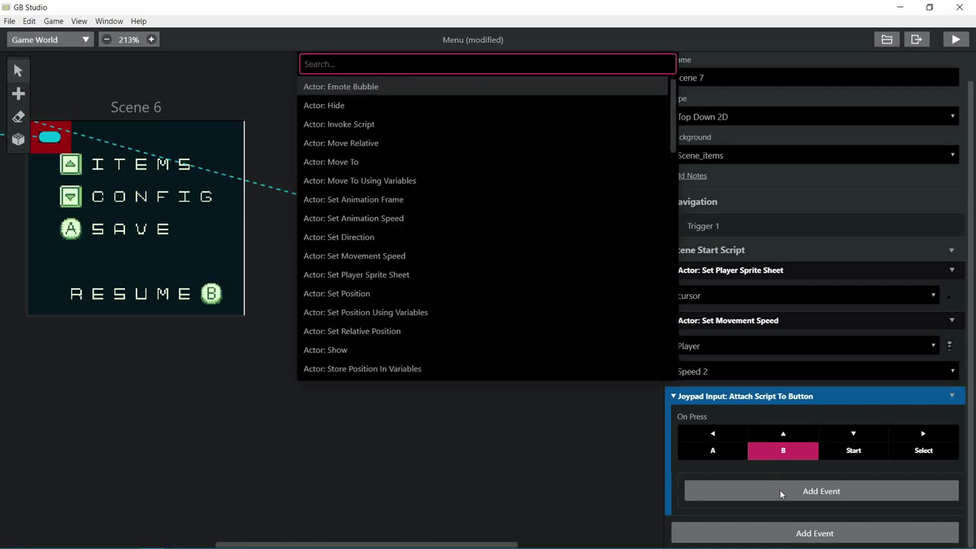
{"action": "type", "text": "in"}
{"action": "key", "text": "BackSpace"}
{"action": "key", "text": "BackSpace"}
{"action": "type", "text": "remove"}
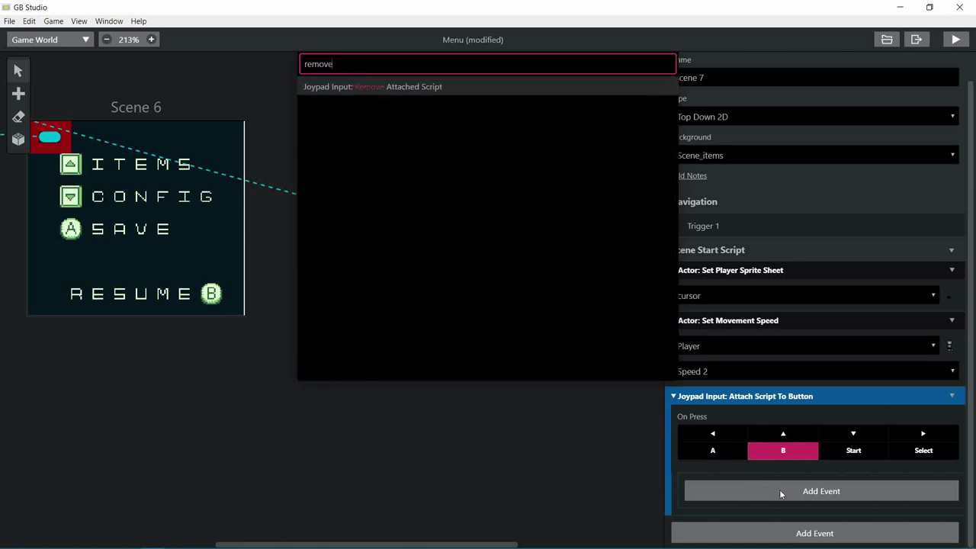
{"action": "key", "text": "Return"}
{"action": "scroll", "coordinate": [770, 472], "scroll_direction": "down", "scroll_amount": 2}
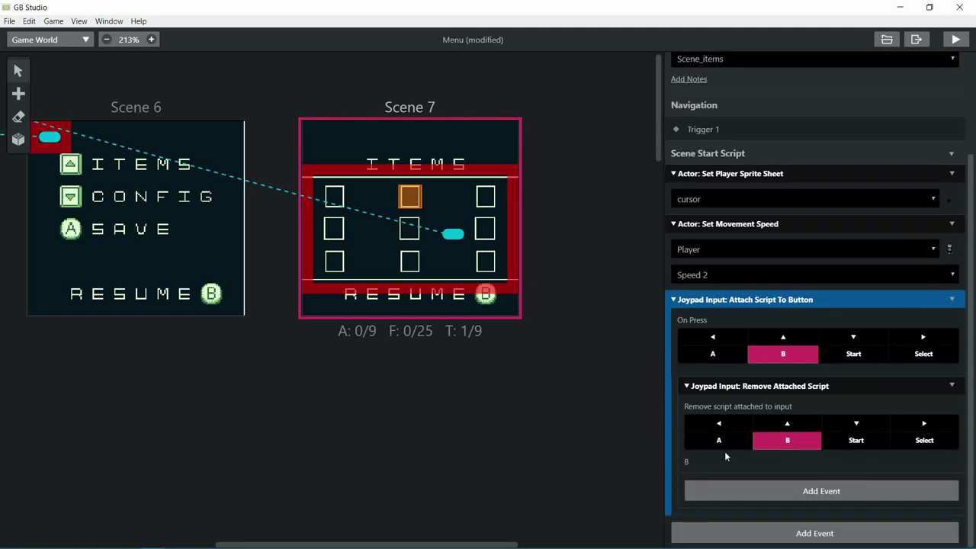
{"action": "left_click", "coordinate": [719, 424]}
{"action": "left_click", "coordinate": [786, 424]}
{"action": "left_click", "coordinate": [881, 423]}
{"action": "left_click", "coordinate": [924, 423]}
{"action": "left_click", "coordinate": [924, 440]}
{"action": "left_click", "coordinate": [855, 440]}
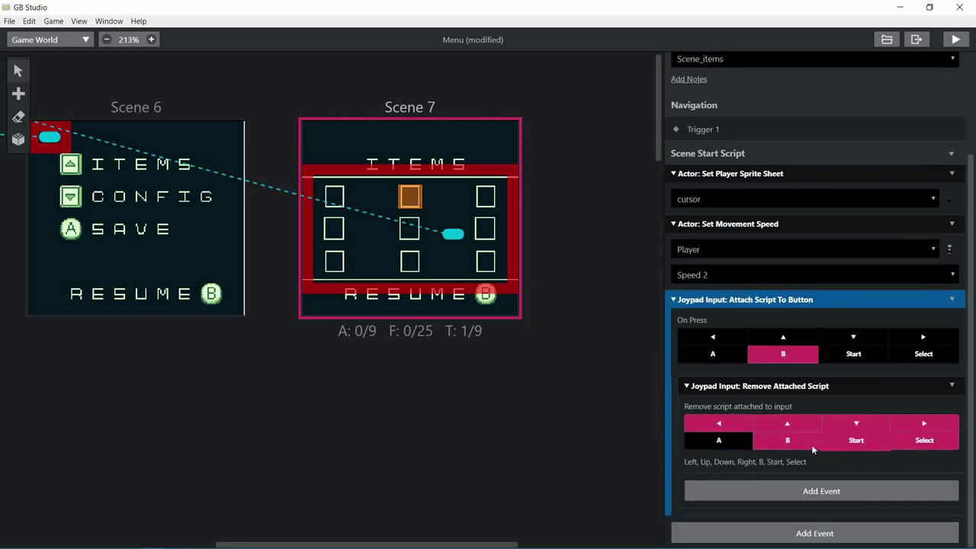
{"action": "left_click", "coordinate": [719, 440]}
- Add Restore Previous From Stack after it in the B script
{"action": "left_click", "coordinate": [752, 490]}
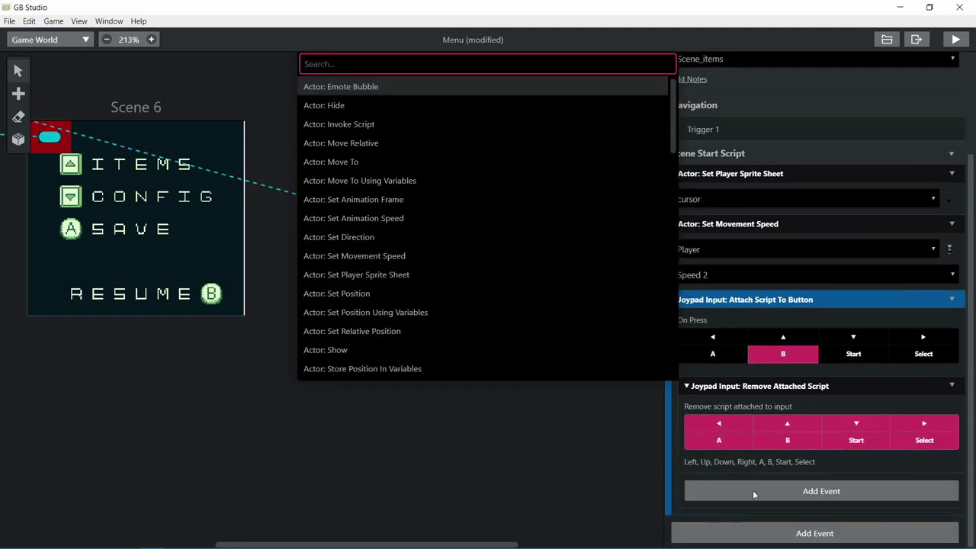
{"action": "type", "text": "restore"}
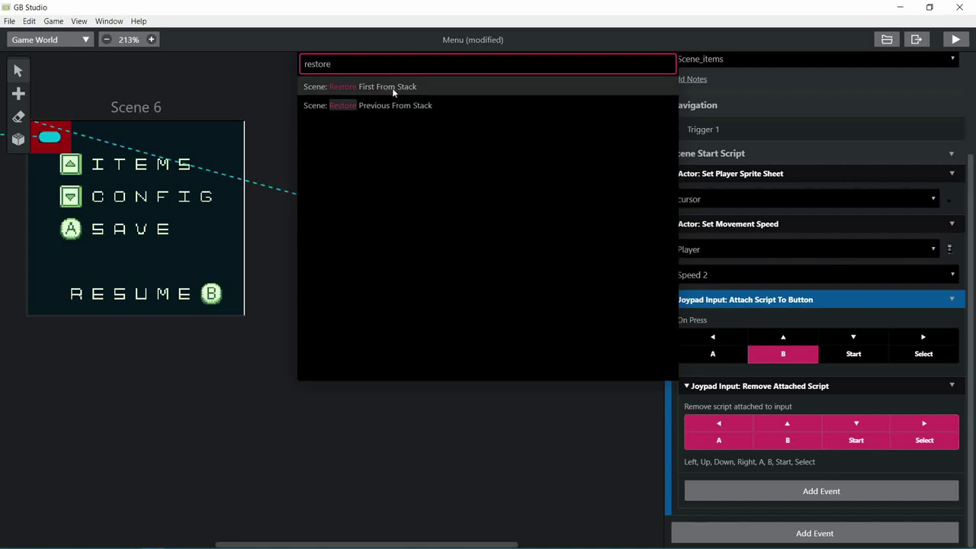
{"action": "left_click", "coordinate": [393, 104]}
{"action": "scroll", "coordinate": [793, 427], "scroll_direction": "down", "scroll_amount": 1}
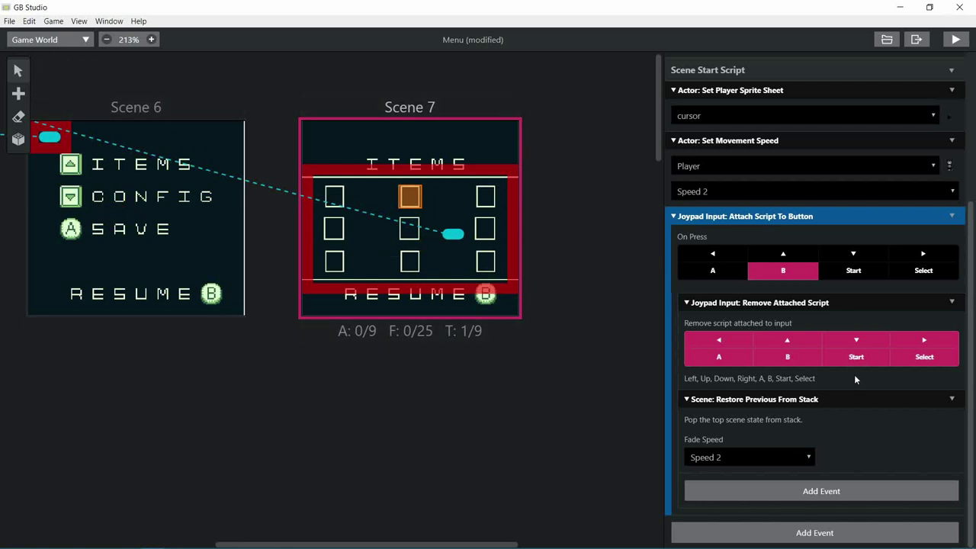
- Play-test the game, walk the player, and open Items from the pause menu
{"action": "left_click", "coordinate": [955, 42]}
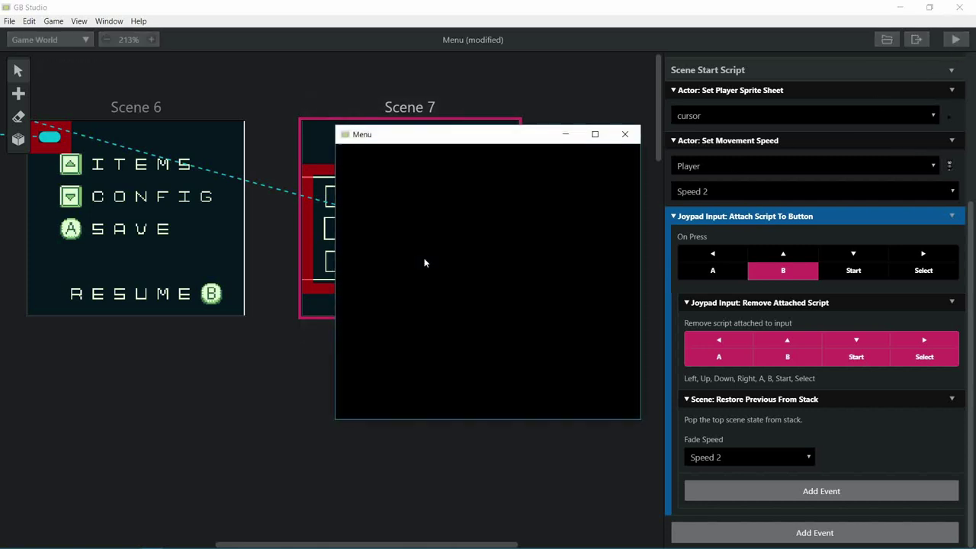
{"action": "key", "text": "Right"}
{"action": "key", "text": "Down"}
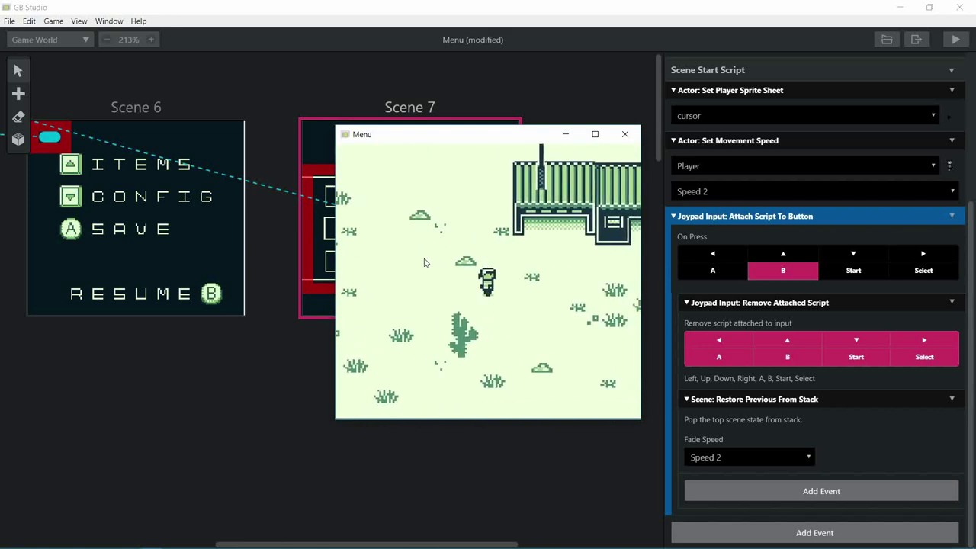
{"action": "key", "text": "Return"}
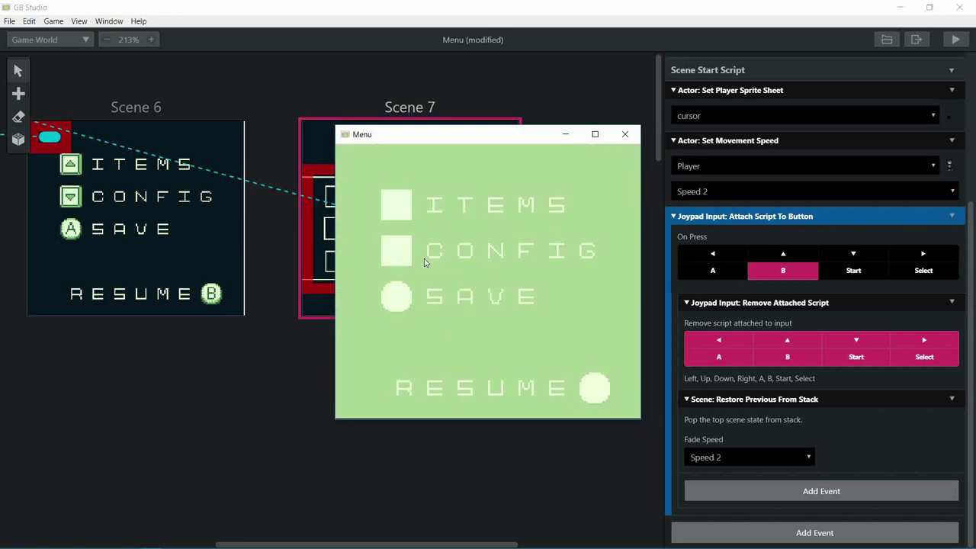
{"action": "key", "text": "z"}
- Select the top middle item and dismiss the "you chose item 2!" dialogue
{"action": "key", "text": "Left"}
{"action": "key", "text": "Up"}
{"action": "key", "text": "Down"}
{"action": "key", "text": "Left"}
{"action": "key", "text": "Up"}
{"action": "key", "text": "Right"}
{"action": "key", "text": "z"}
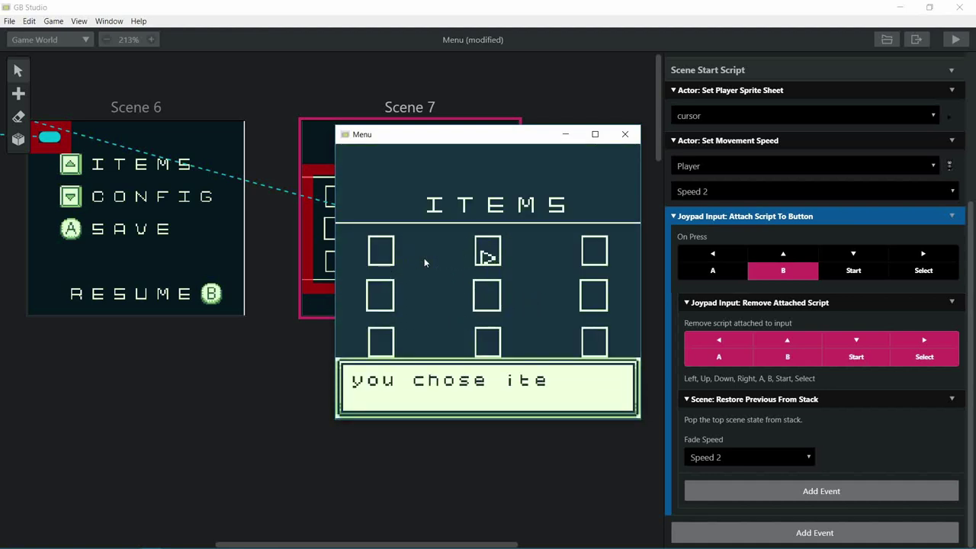
{"action": "key", "text": "z"}
- Press B to leave Items for the menu, then close the game window
{"action": "key", "text": "Down"}
{"action": "key", "text": "Right"}
{"action": "key", "text": "x"}
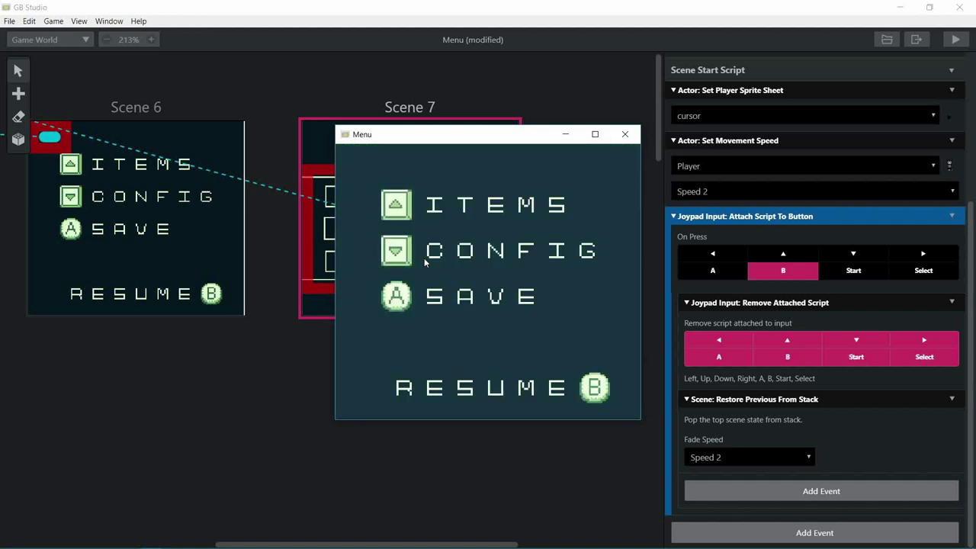
{"action": "left_click", "coordinate": [624, 133]}
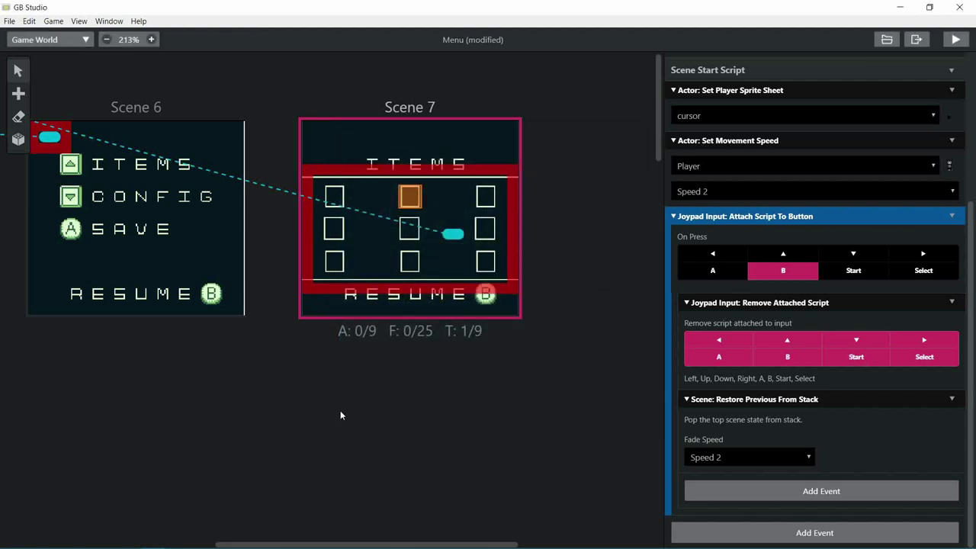
- Add Set Player Sprite Sheet (player) to the B script above Restore Previous From Stack
{"action": "left_click_drag", "start_coordinate": [341, 415], "coordinate": [446, 411]}
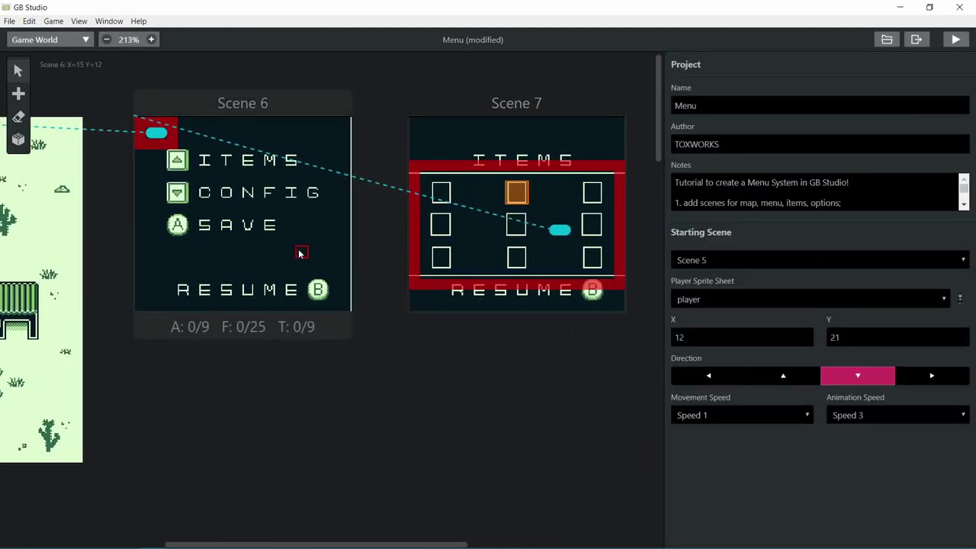
{"action": "left_click", "coordinate": [490, 243]}
{"action": "scroll", "coordinate": [878, 432], "scroll_direction": "down", "scroll_amount": 5}
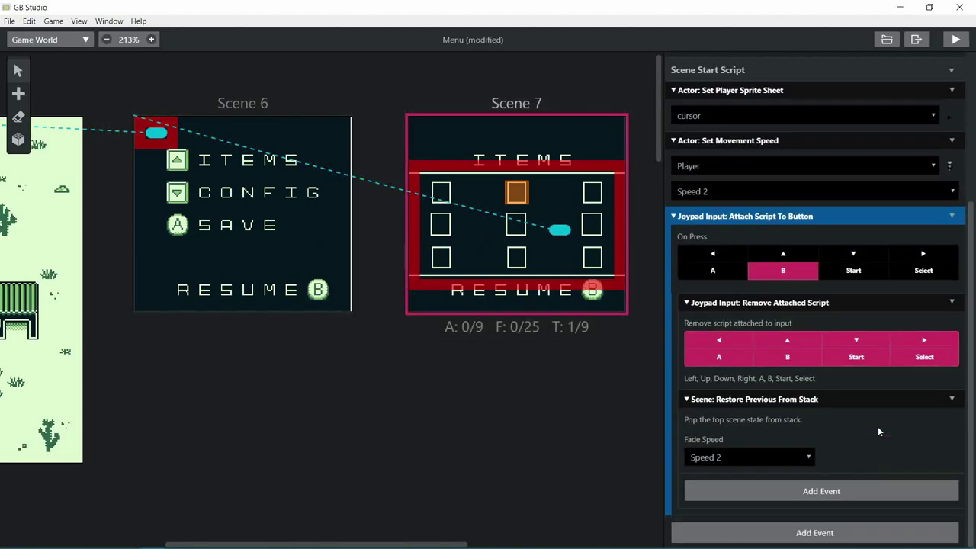
{"action": "left_click", "coordinate": [795, 491]}
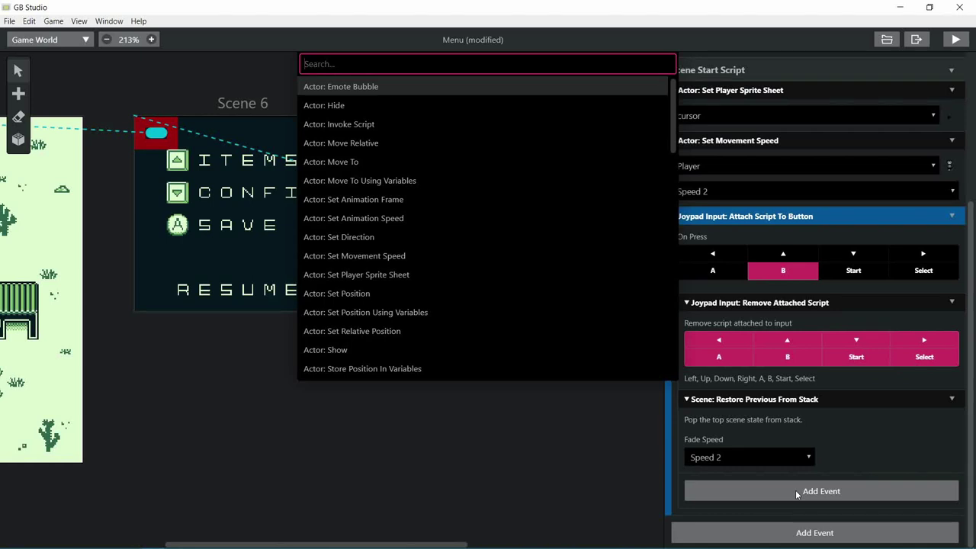
{"action": "type", "text": "set spri"}
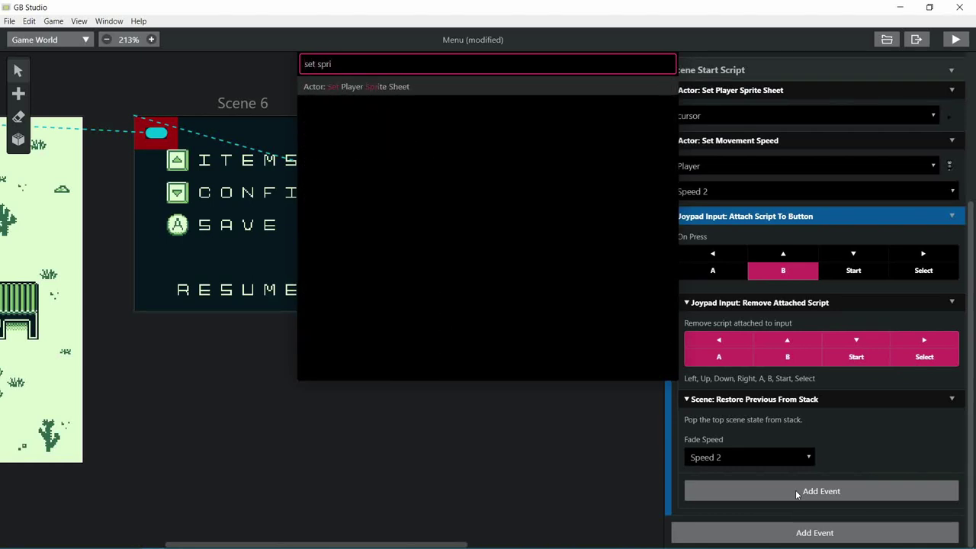
{"action": "key", "text": "Return"}
{"action": "left_click_drag", "start_coordinate": [796, 490], "coordinate": [755, 396]}
{"action": "left_click", "coordinate": [737, 423]}
{"action": "left_click", "coordinate": [733, 452]}
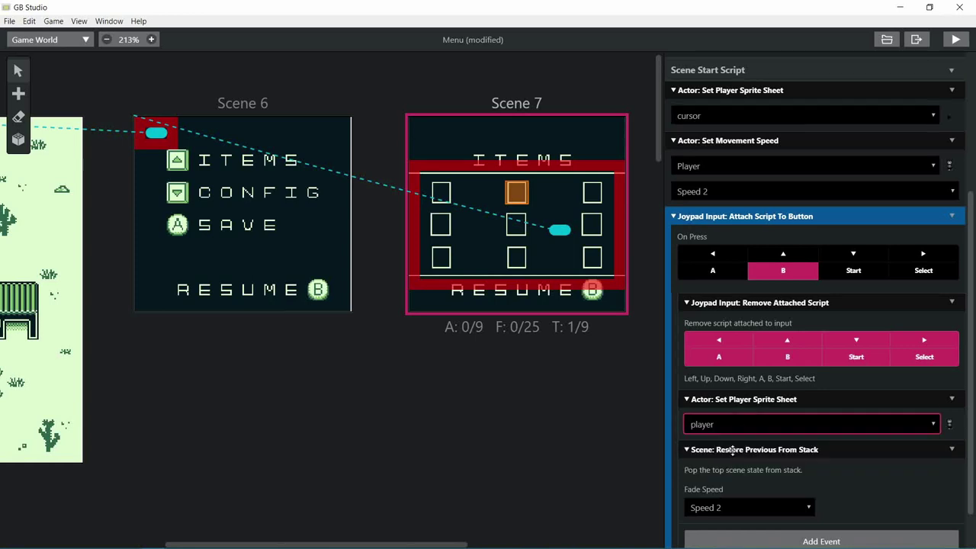
- Add Set Movement Speed at Speed 1 above the restore event and save
{"action": "left_click", "coordinate": [748, 541]}
{"action": "type", "text": "set mov"}
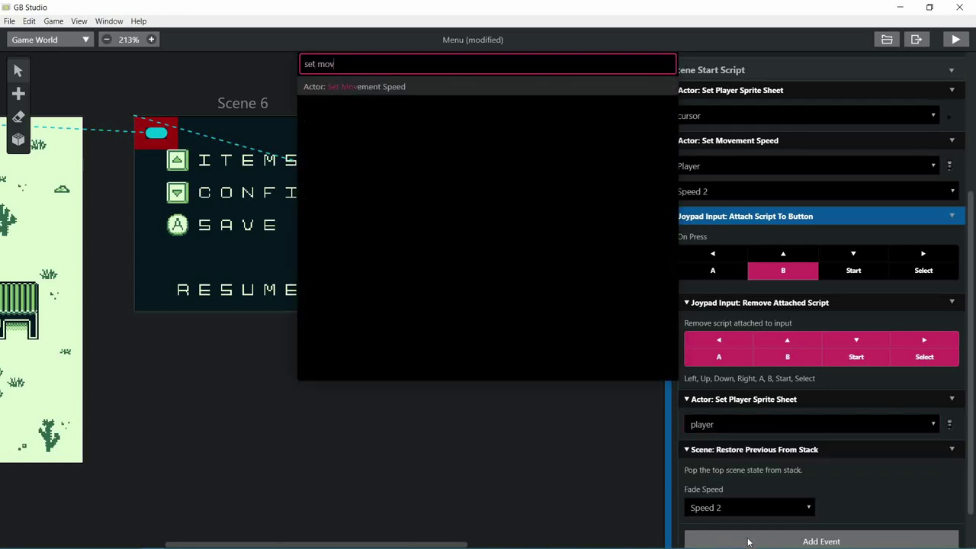
{"action": "key", "text": "Return"}
{"action": "left_click_drag", "start_coordinate": [748, 540], "coordinate": [742, 475]}
{"action": "left_click", "coordinate": [742, 501]}
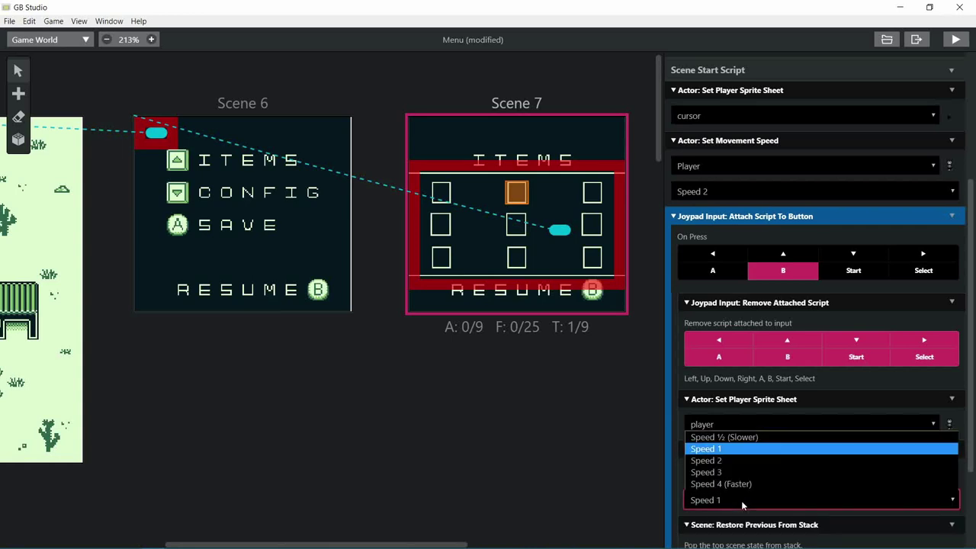
{"action": "left_click", "coordinate": [722, 453]}
{"action": "scroll", "coordinate": [732, 434], "scroll_direction": "down", "scroll_amount": 3}
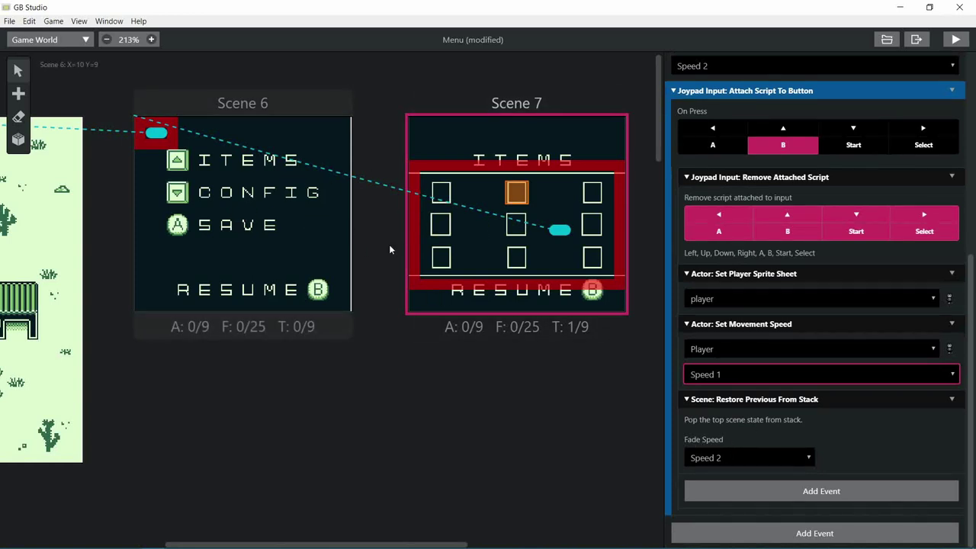
{"action": "key", "text": "ctrl+s"}
- Add an Attach Script To Button event for Down to Scene 6's script
{"action": "left_click", "coordinate": [276, 245]}
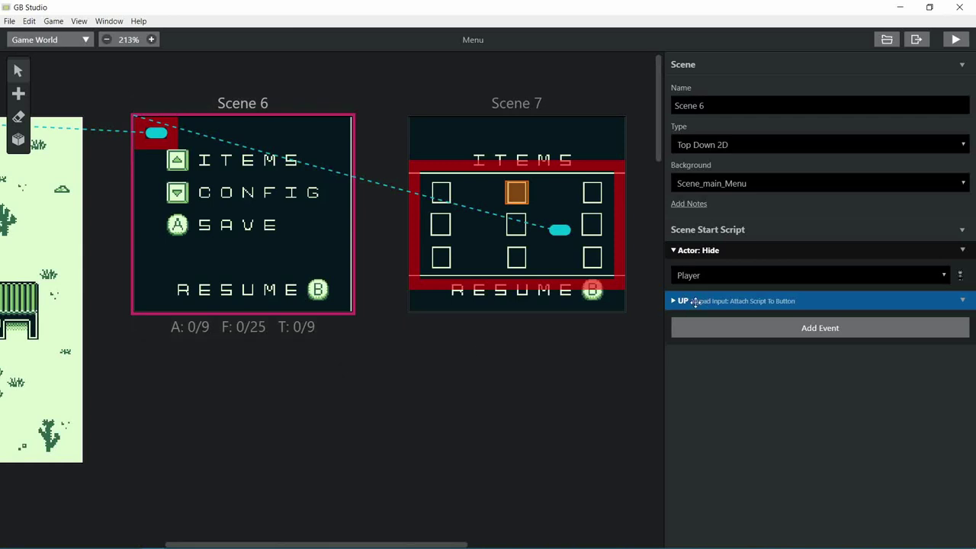
{"action": "left_click", "coordinate": [772, 328]}
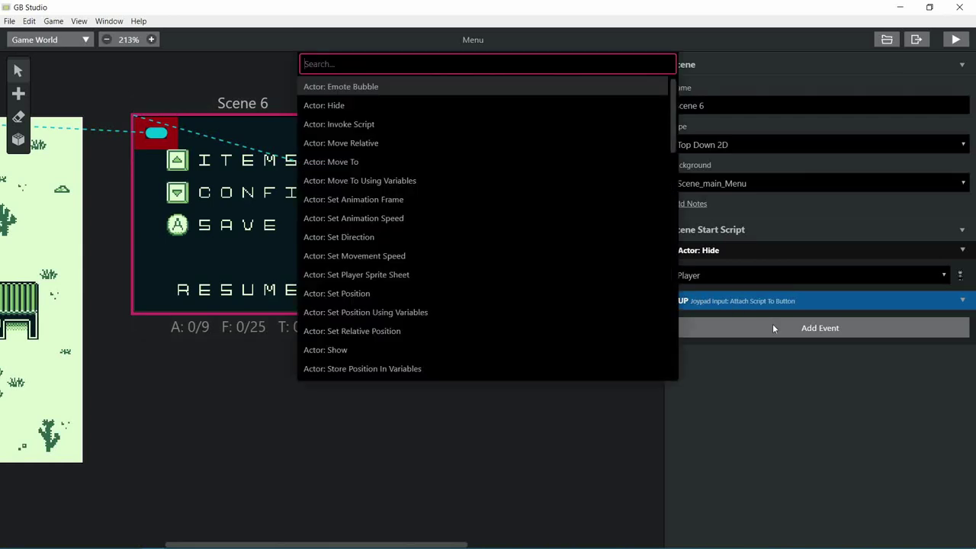
{"action": "type", "text": "input"}
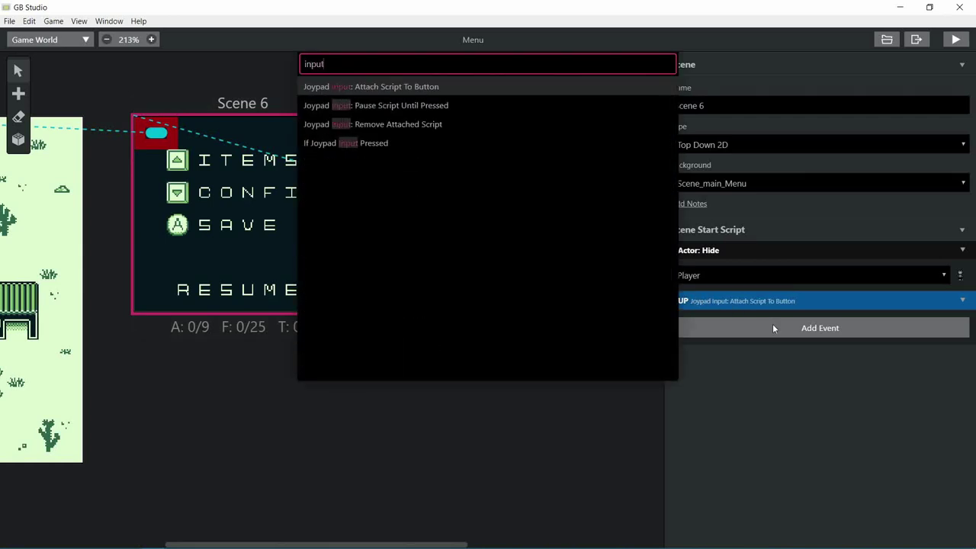
{"action": "key", "text": "Return"}
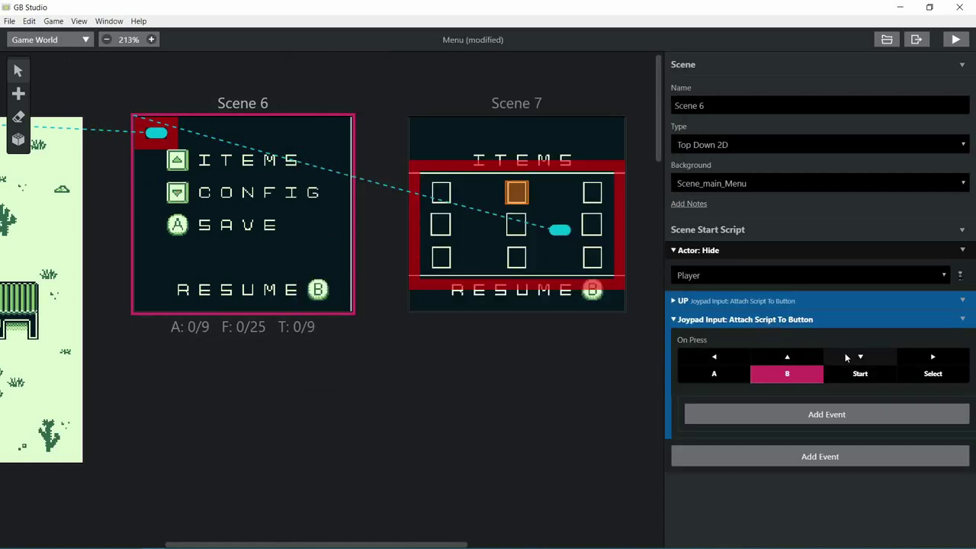
{"action": "left_click", "coordinate": [860, 357]}
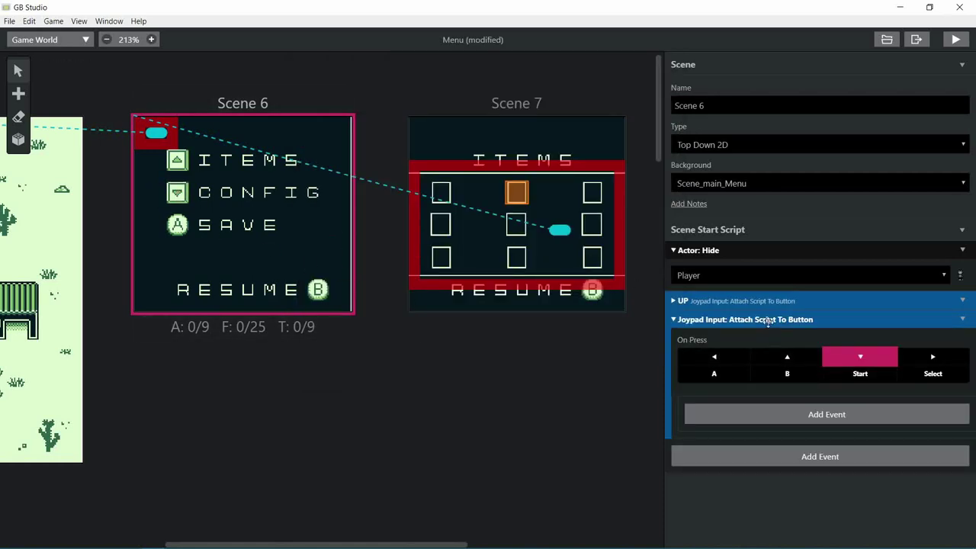
- Rename the button event to "Down"
{"action": "left_click", "coordinate": [963, 321]}
{"action": "left_click", "coordinate": [944, 338]}
{"action": "left_click", "coordinate": [965, 320]}
{"action": "left_click", "coordinate": [944, 338]}
{"action": "type", "text": "D"}
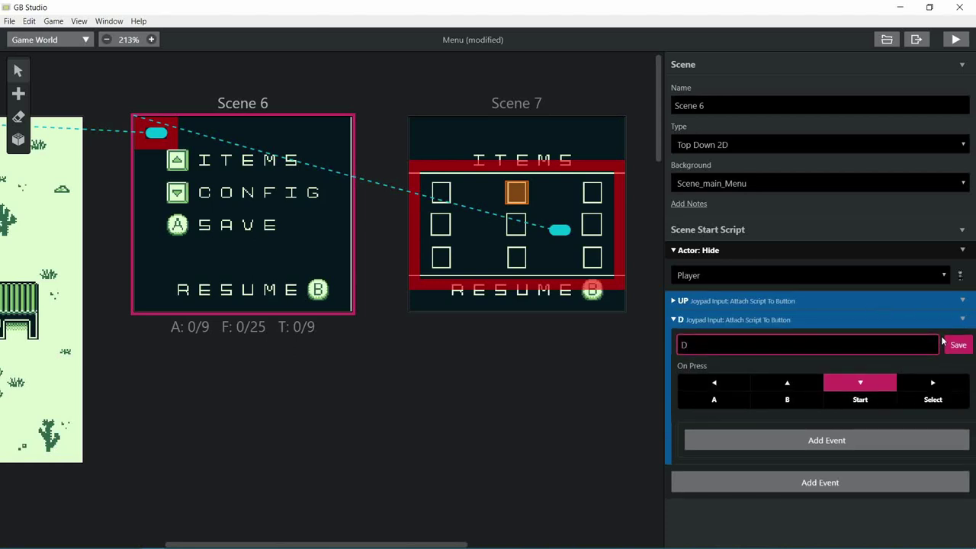
{"action": "type", "text": "own"}
{"action": "key", "text": "Return"}
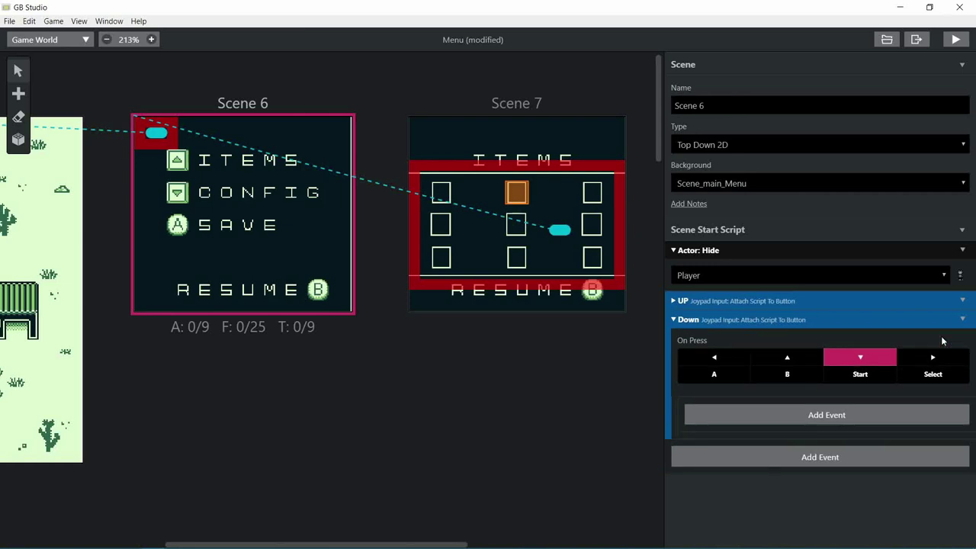
- Inside the Down script, add Remove Attached Script with all eight buttons selected
{"action": "left_click", "coordinate": [791, 414]}
{"action": "type", "text": "remove"}
{"action": "key", "text": "Return"}
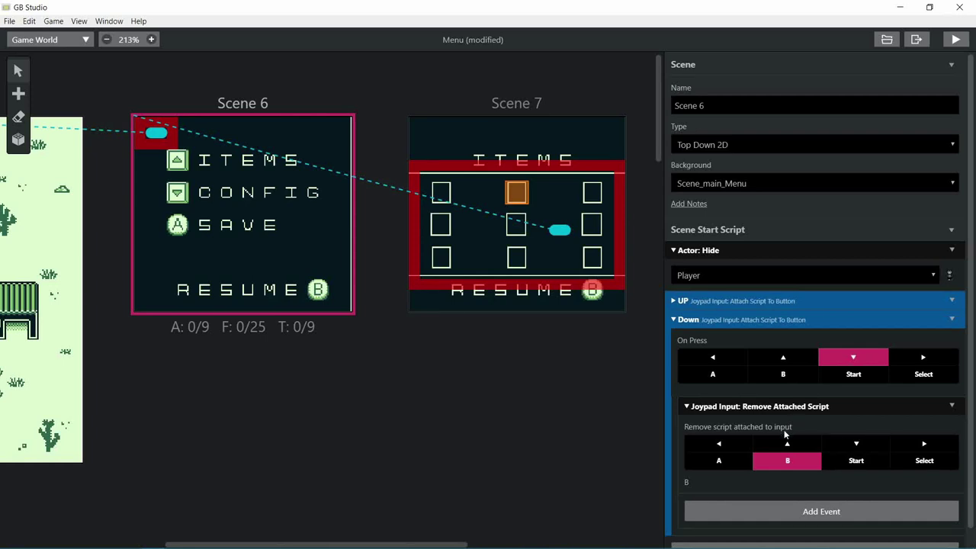
{"action": "left_click", "coordinate": [787, 444]}
{"action": "left_click", "coordinate": [719, 444]}
{"action": "left_click", "coordinate": [718, 461]}
{"action": "left_click", "coordinate": [862, 443]}
{"action": "left_click", "coordinate": [925, 444]}
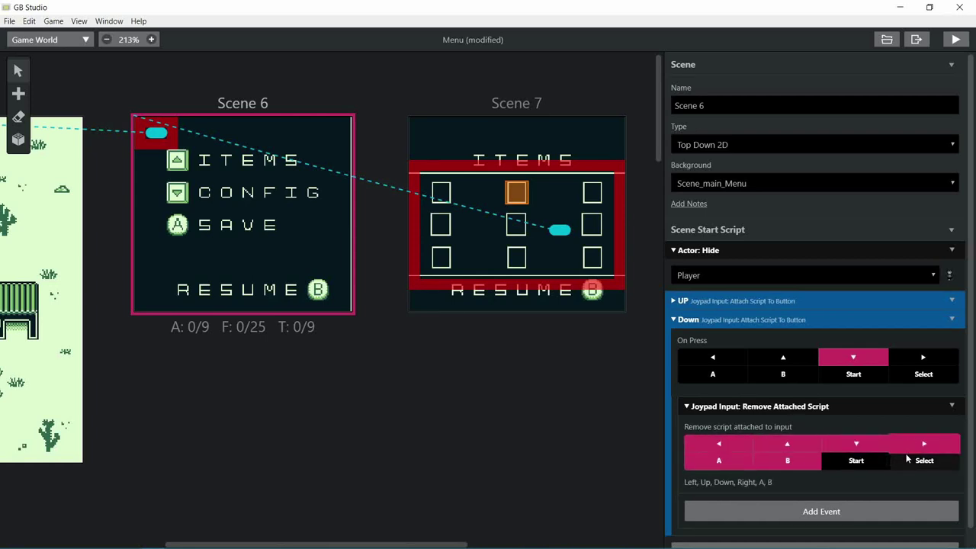
{"action": "left_click", "coordinate": [924, 461]}
{"action": "left_click", "coordinate": [856, 460]}
{"action": "scroll", "coordinate": [567, 418], "scroll_direction": "down", "scroll_amount": 3}
{"action": "scroll", "coordinate": [567, 418], "scroll_direction": "up", "scroll_amount": 3}
{"action": "scroll", "coordinate": [778, 458], "scroll_direction": "down", "scroll_amount": 1}
{"action": "left_click", "coordinate": [797, 493]}
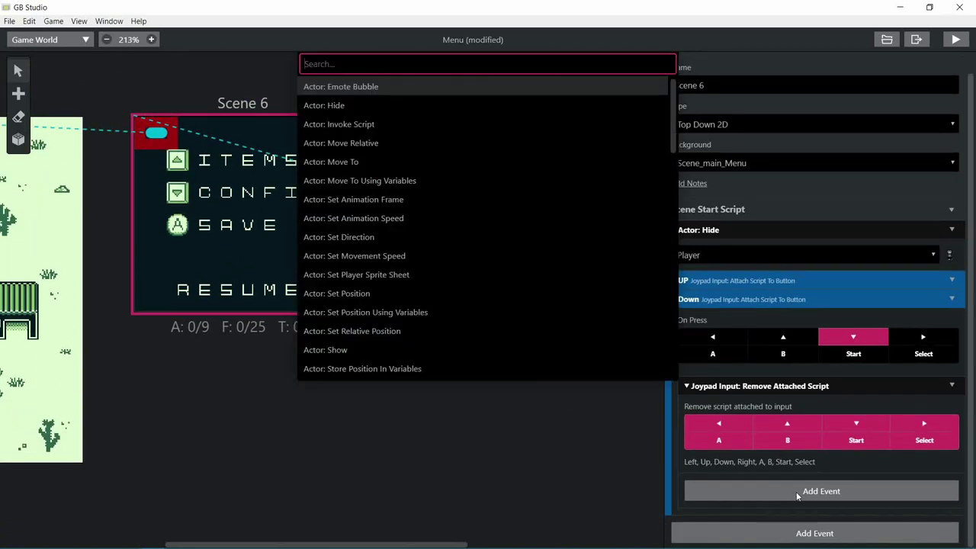
- Add a Store Current On Stack event to Scene 6's Down script
{"action": "type", "text": "swit"}
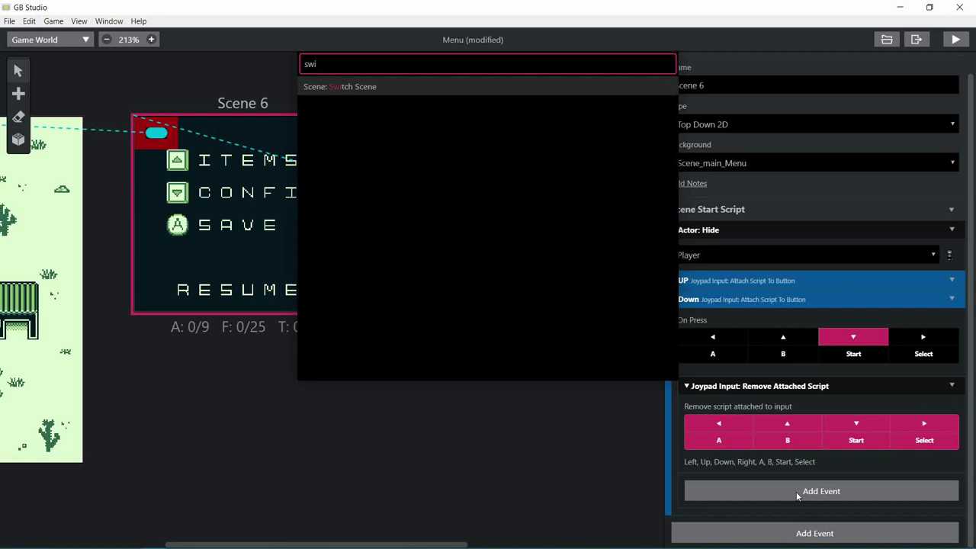
{"action": "key", "text": "BackSpace"}
{"action": "key", "text": "BackSpace"}
{"action": "type", "text": "tore"}
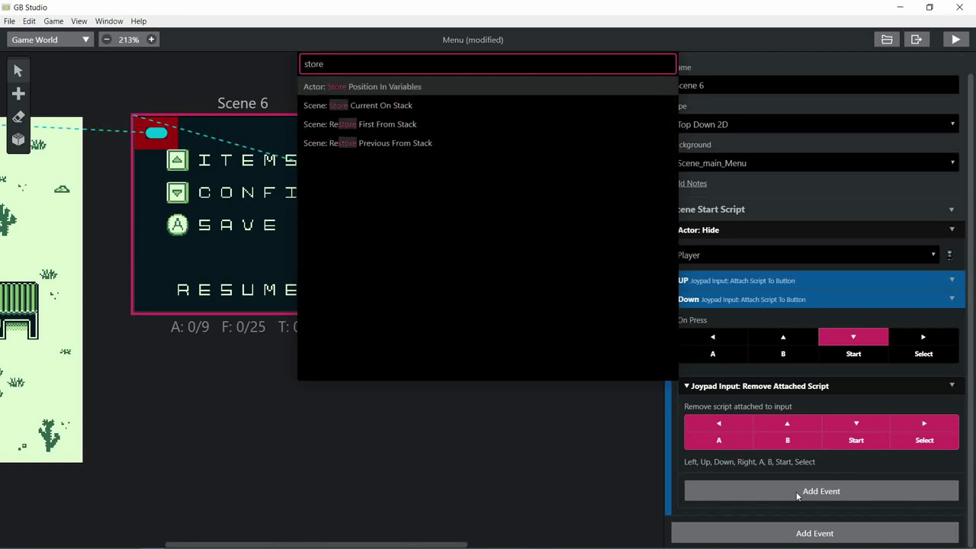
{"action": "left_click", "coordinate": [378, 107]}
{"action": "scroll", "coordinate": [748, 492], "scroll_direction": "down", "scroll_amount": 1}
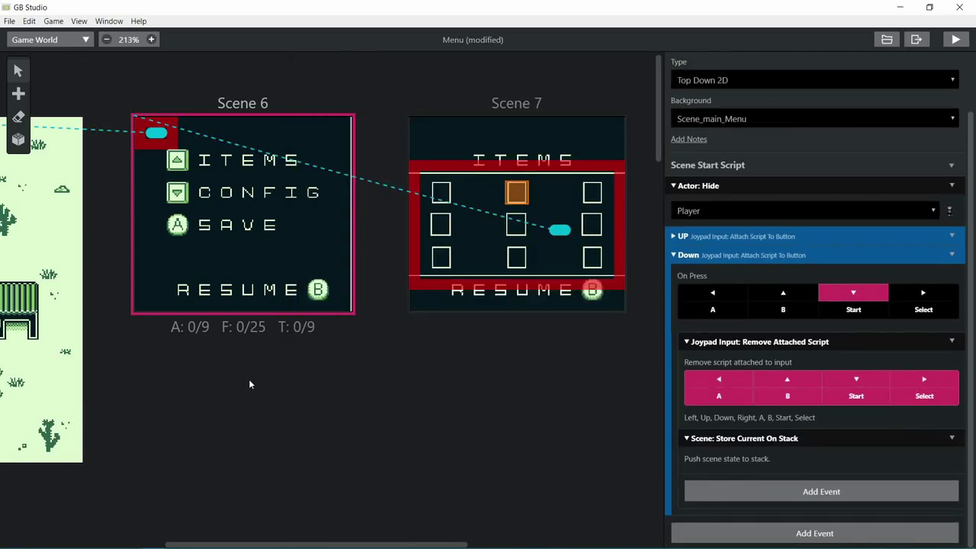
- Review the scripts of Scenes 5 and 7, then return to Scene 6
{"action": "left_click", "coordinate": [42, 305]}
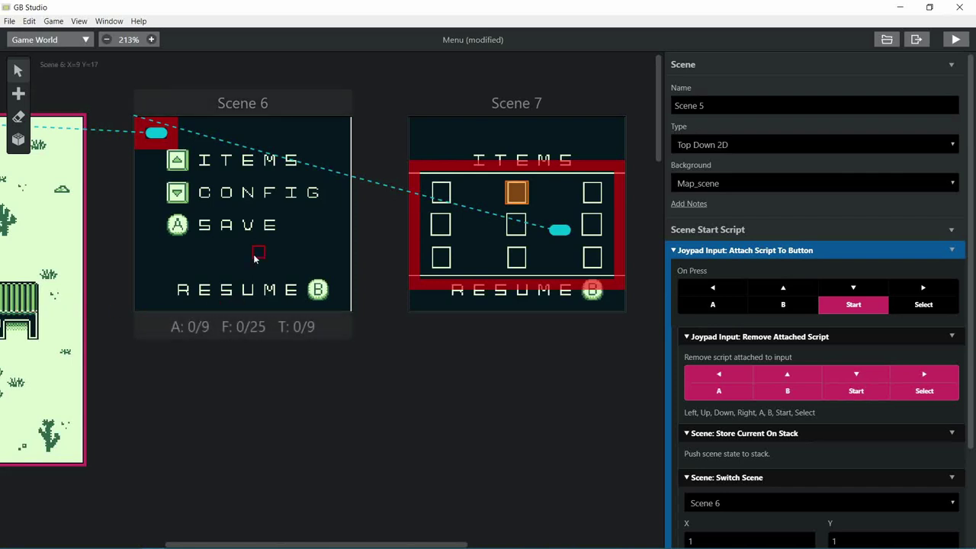
{"action": "left_click", "coordinate": [256, 258]}
{"action": "left_click", "coordinate": [499, 252]}
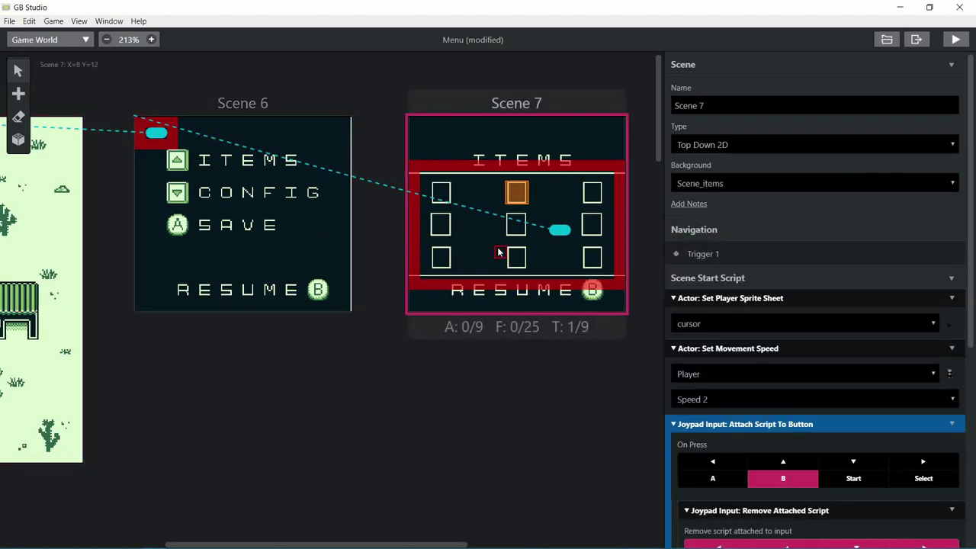
{"action": "scroll", "coordinate": [839, 439], "scroll_direction": "down", "scroll_amount": 5}
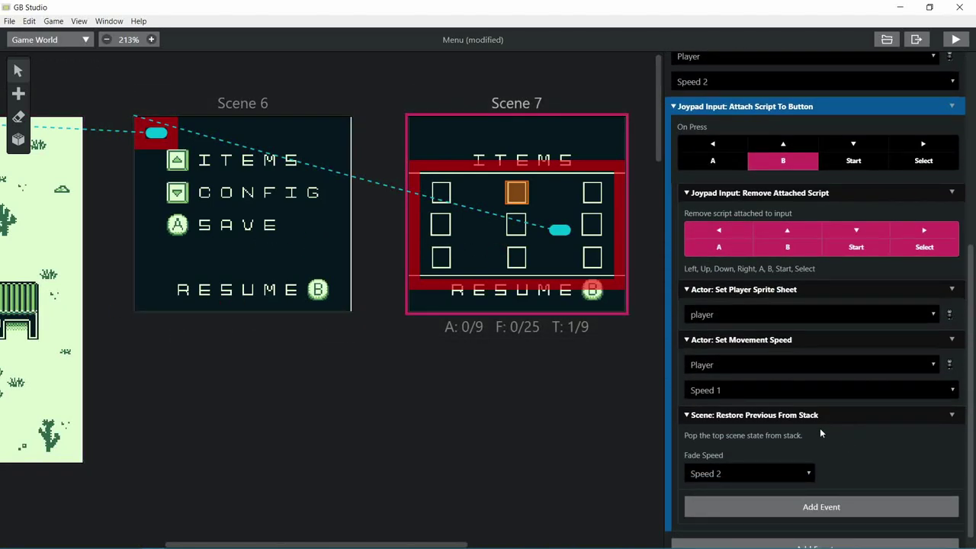
{"action": "left_click", "coordinate": [268, 252]}
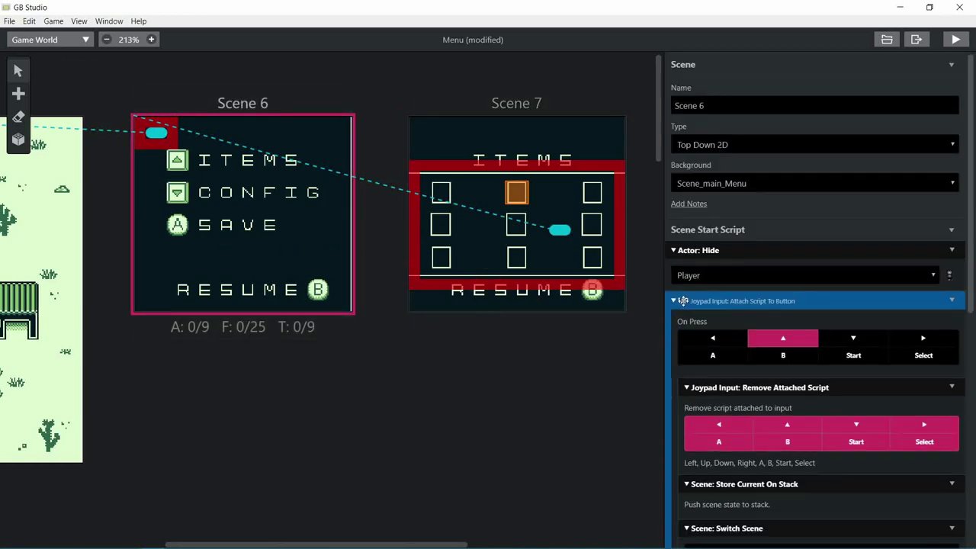
{"action": "scroll", "coordinate": [752, 370], "scroll_direction": "down", "scroll_amount": 3}
- Collapse the Up script and add a Switch Scene to Scene 7 in the Down script
{"action": "left_click", "coordinate": [684, 109]}
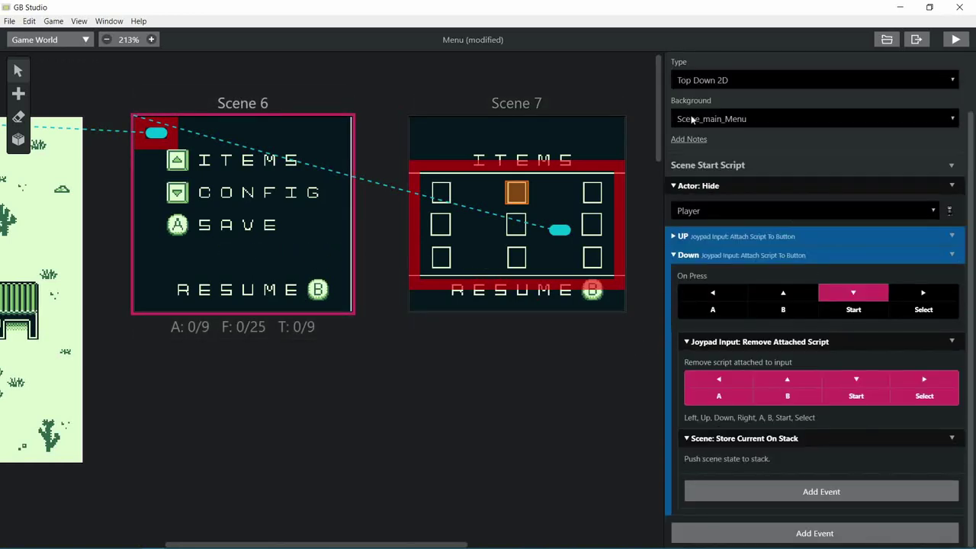
{"action": "left_click", "coordinate": [752, 488]}
{"action": "type", "text": "swi"}
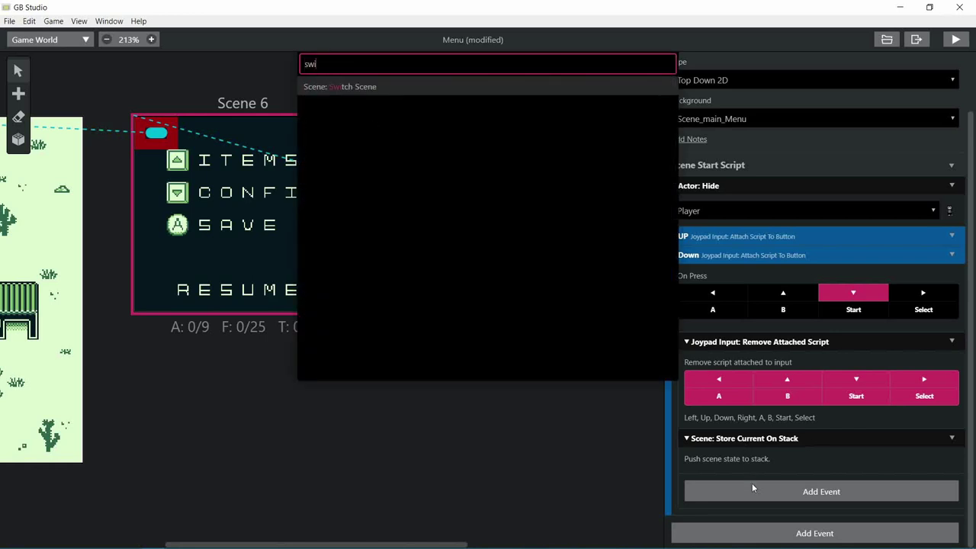
{"action": "key", "text": "Return"}
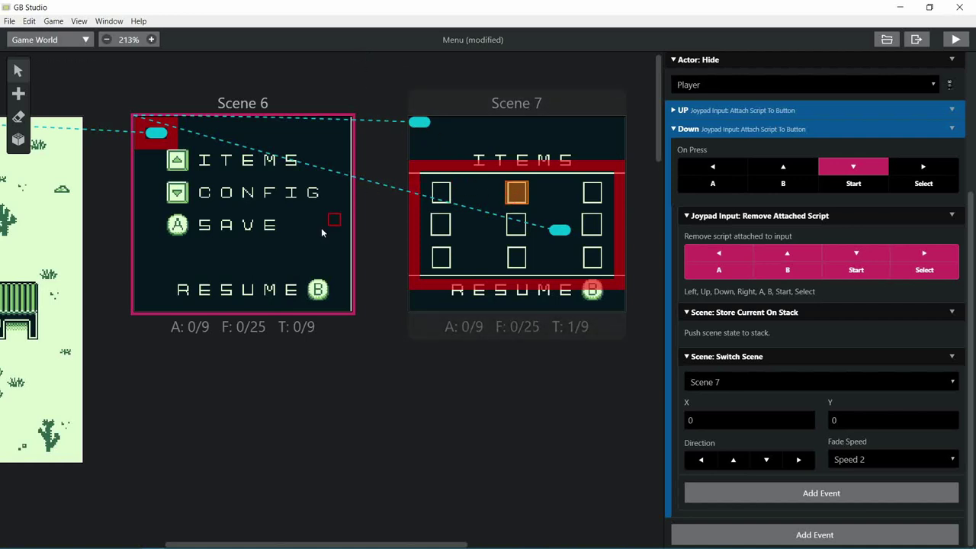
- Add Scene 8 below Scene 7 and point Scene 6's Down switch into it
{"action": "scroll", "coordinate": [415, 419], "scroll_direction": "down", "scroll_amount": 1}
{"action": "left_click", "coordinate": [412, 384]}
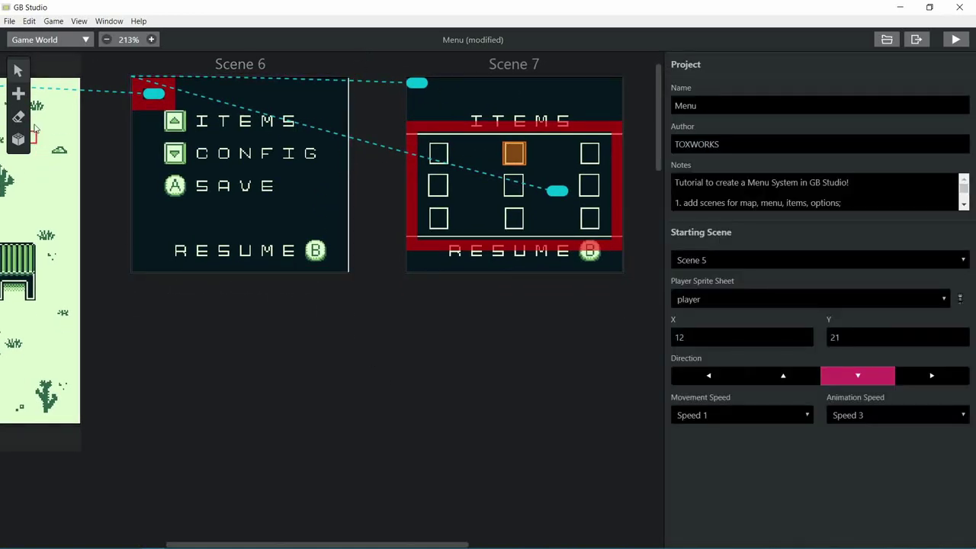
{"action": "left_click", "coordinate": [18, 93]}
{"action": "left_click", "coordinate": [43, 136]}
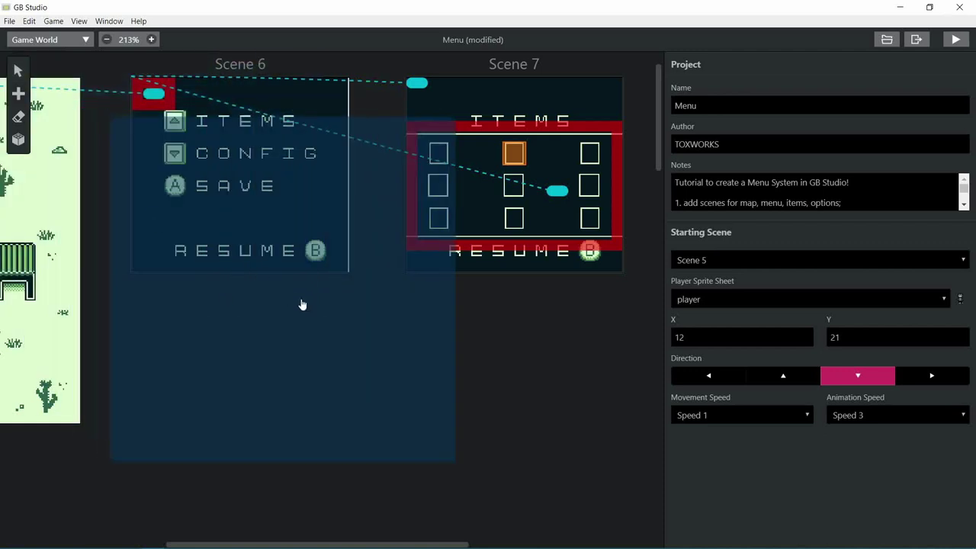
{"action": "left_click", "coordinate": [519, 374]}
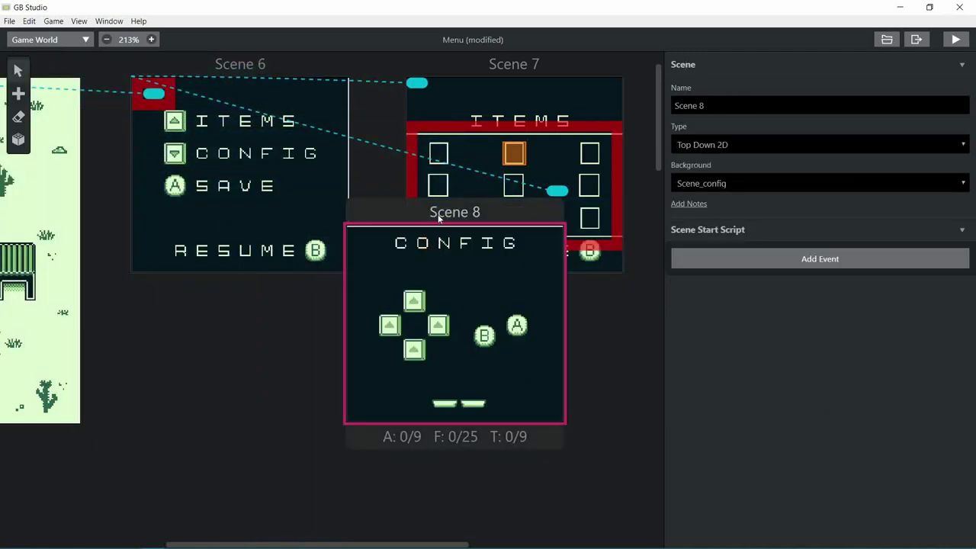
{"action": "left_click_drag", "start_coordinate": [443, 219], "coordinate": [506, 304]}
{"action": "scroll", "coordinate": [303, 380], "scroll_direction": "down", "scroll_amount": 1}
{"action": "left_click", "coordinate": [302, 381]}
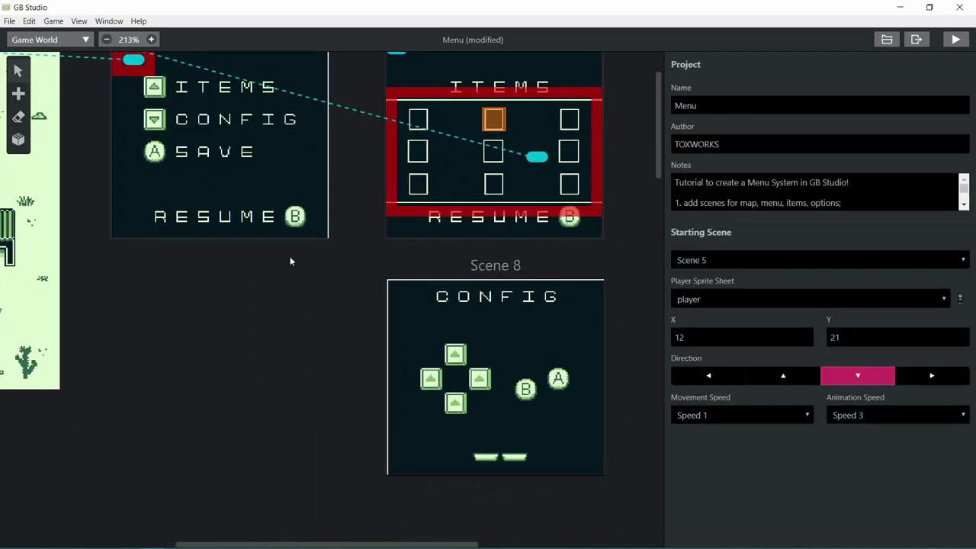
{"action": "mouse_move", "coordinate": [396, 73]}
{"action": "left_mouse_down"}
{"action": "mouse_move", "coordinate": [454, 351]}
{"action": "mouse_move", "coordinate": [518, 436]}
{"action": "left_mouse_up"}
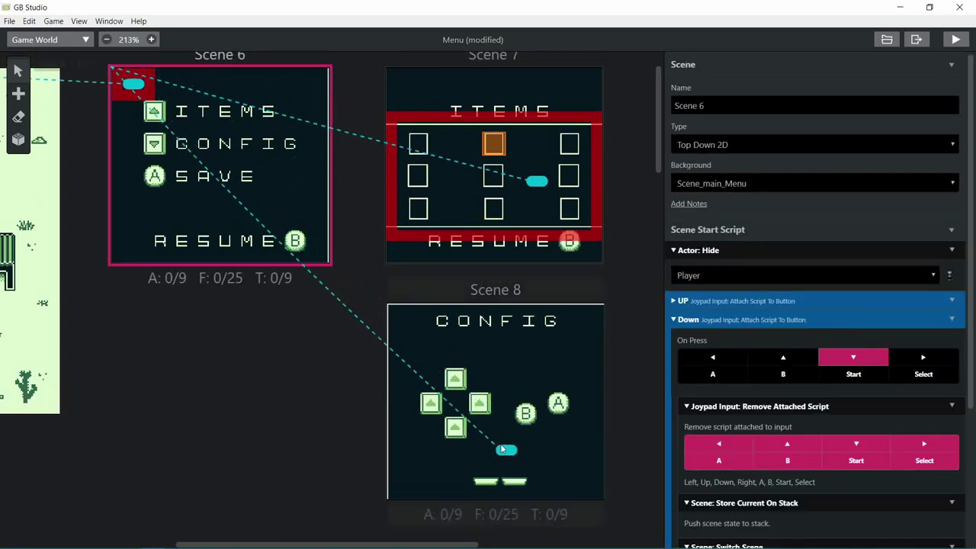
- Give Scene 8's start script an Actor: Hide event for the Player
{"action": "left_click", "coordinate": [513, 355]}
{"action": "left_click", "coordinate": [743, 259]}
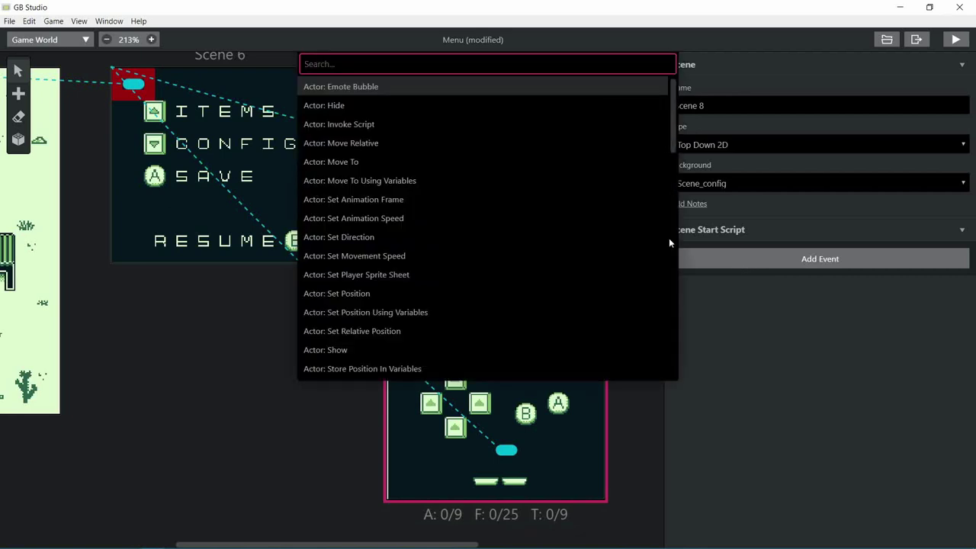
{"action": "type", "text": "hide"}
{"action": "key", "text": "Up"}
{"action": "key", "text": "Up"}
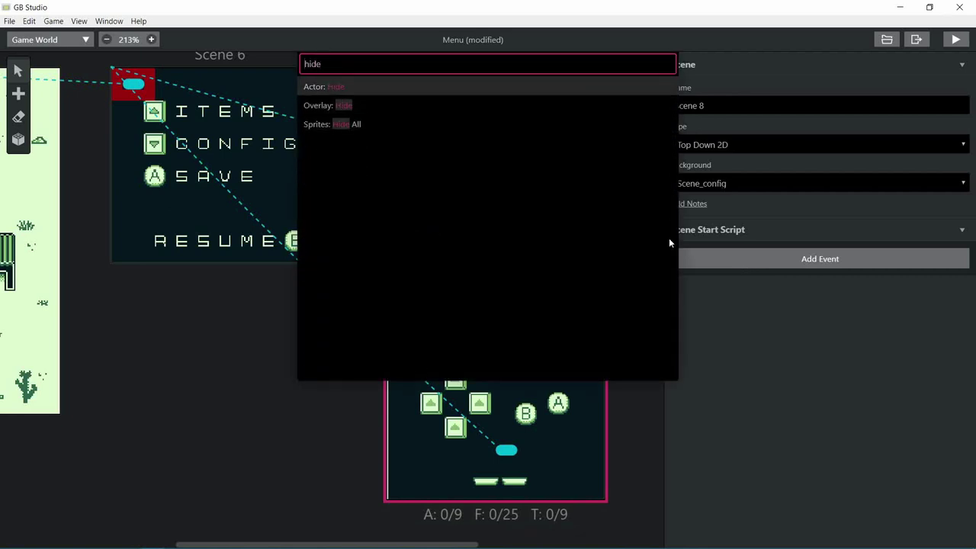
{"action": "key", "text": "Return"}
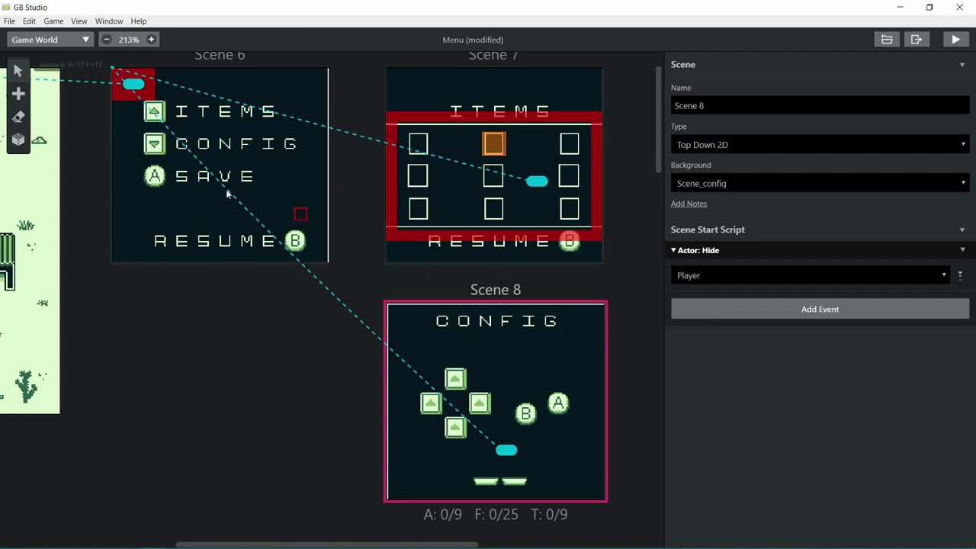
{"action": "left_click", "coordinate": [17, 140]}
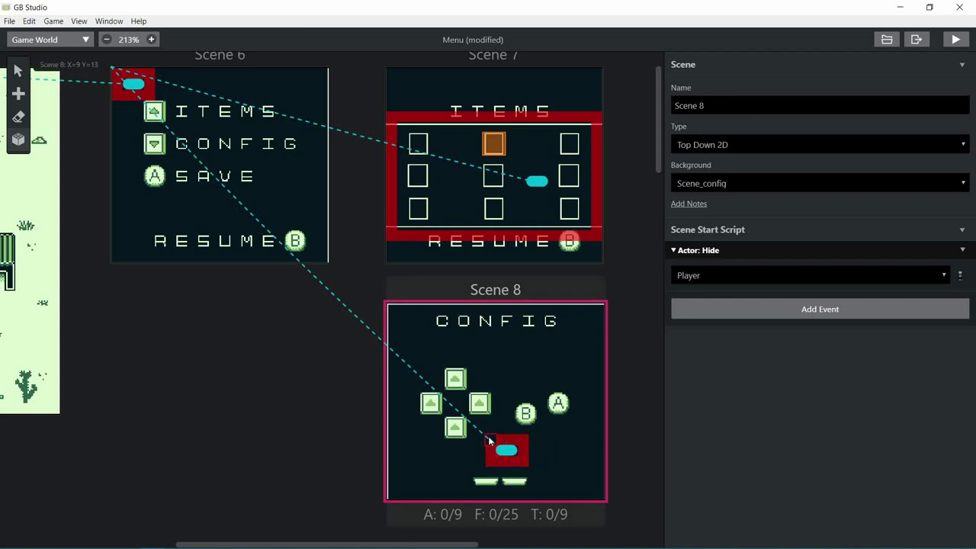
- Add a Joypad Input: Attach Script To Button event for B to Scene 8
{"action": "left_click", "coordinate": [20, 72]}
{"action": "left_click", "coordinate": [695, 309]}
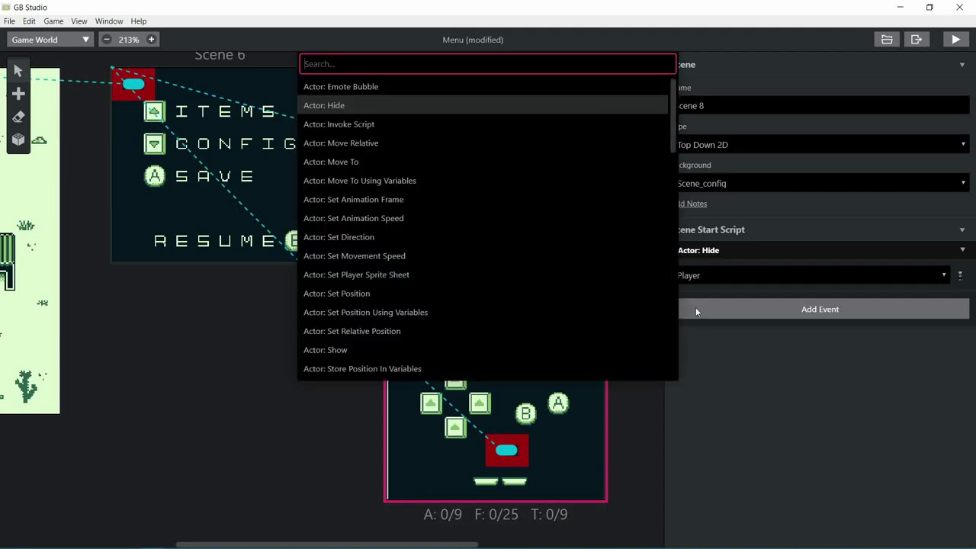
{"action": "type", "text": "if sc"}
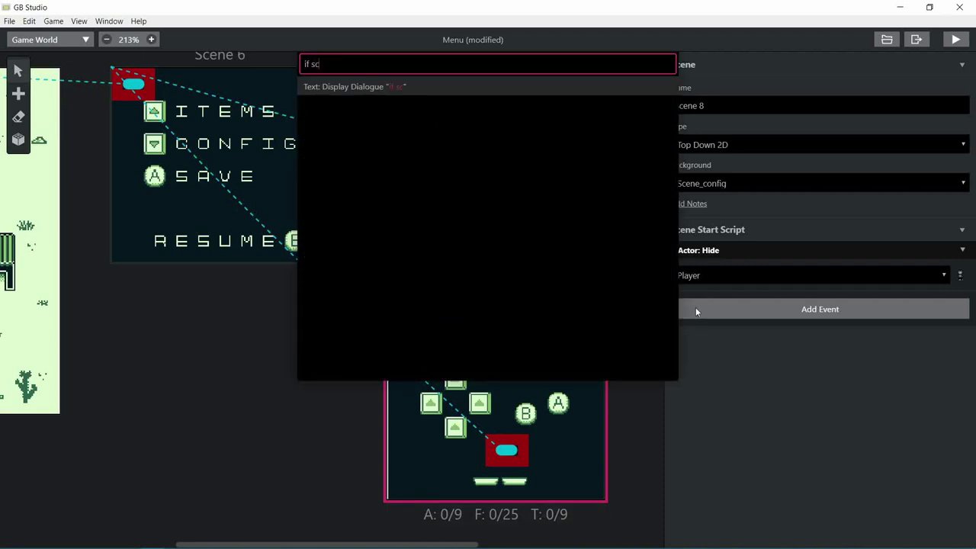
{"action": "key", "text": "BackSpace"}
{"action": "key", "text": "BackSpace"}
{"action": "key", "text": "BackSpace"}
{"action": "key", "text": "BackSpace"}
{"action": "key", "text": "BackSpace"}
{"action": "type", "text": "script"}
{"action": "key", "text": "Down"}
{"action": "key", "text": "Down"}
{"action": "key", "text": "Down"}
{"action": "key", "text": "Down"}
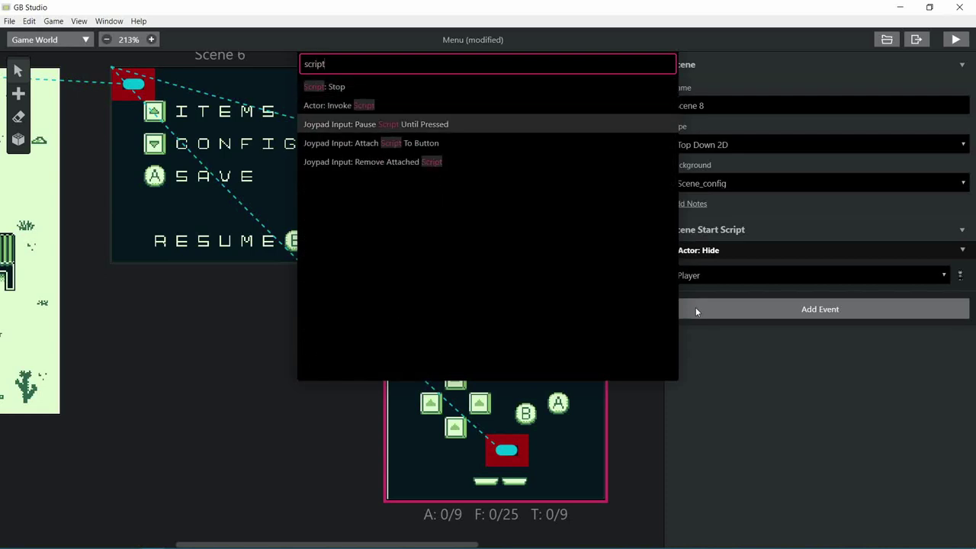
{"action": "key", "text": "Up"}
{"action": "key", "text": "Return"}
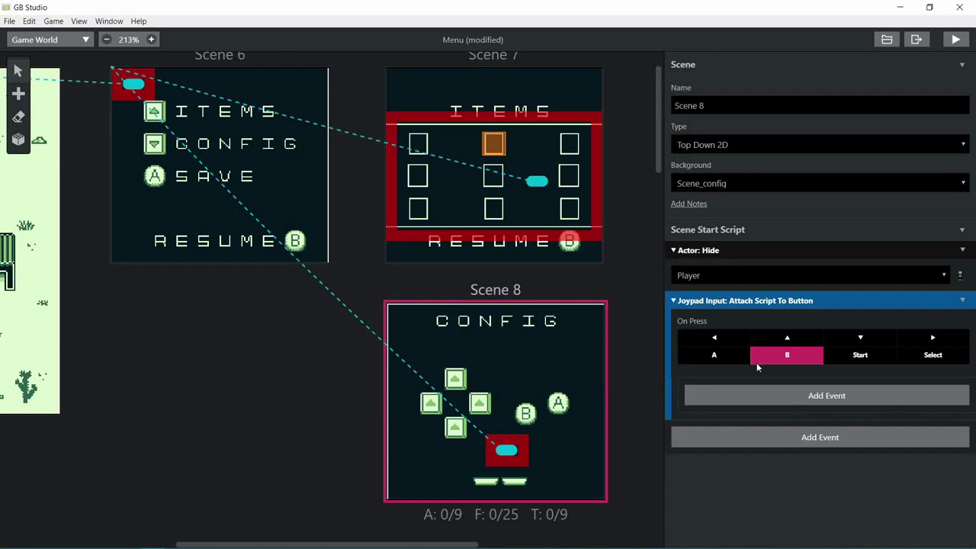
- Label the B-button event 'B return back to main menu'
{"action": "left_click", "coordinate": [767, 407]}
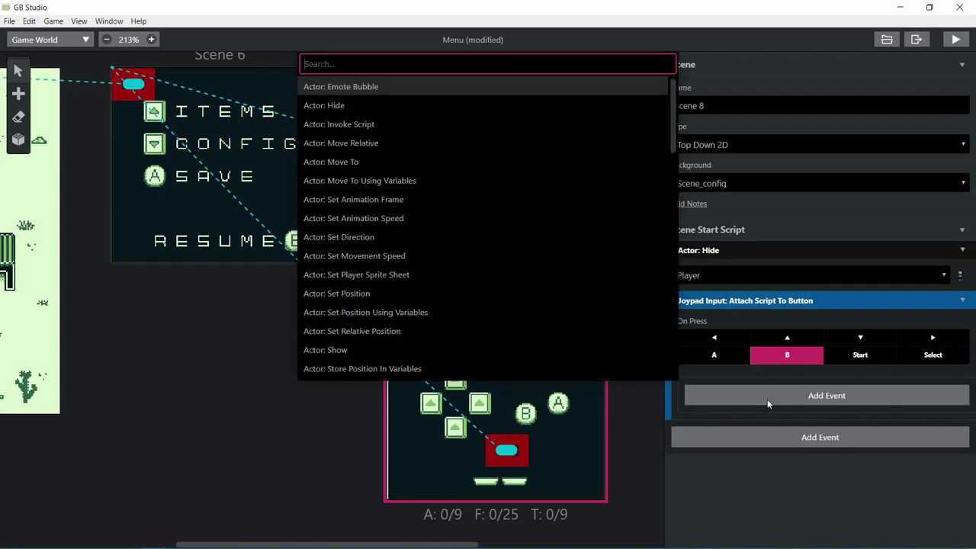
{"action": "left_click", "coordinate": [962, 301]}
{"action": "left_click", "coordinate": [951, 318]}
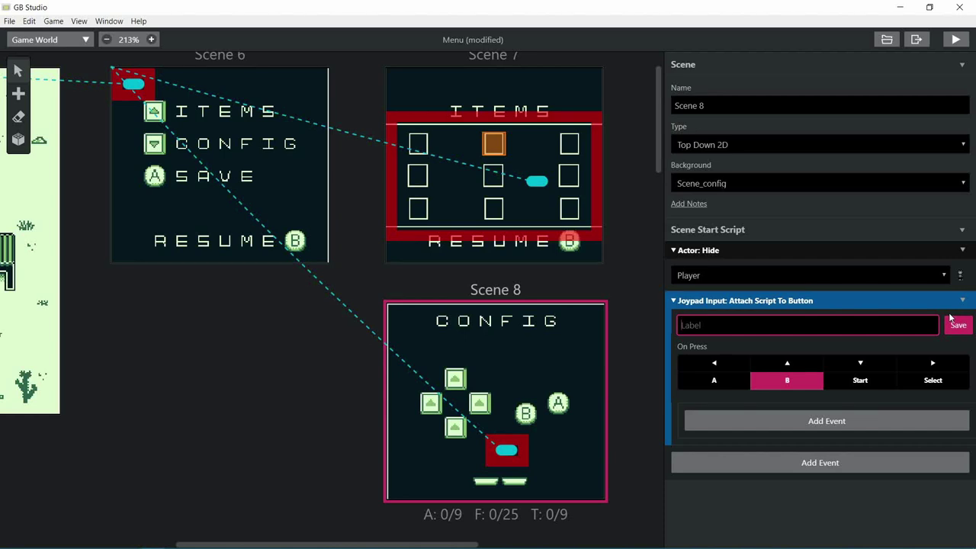
{"action": "type", "text": "B return ba"}
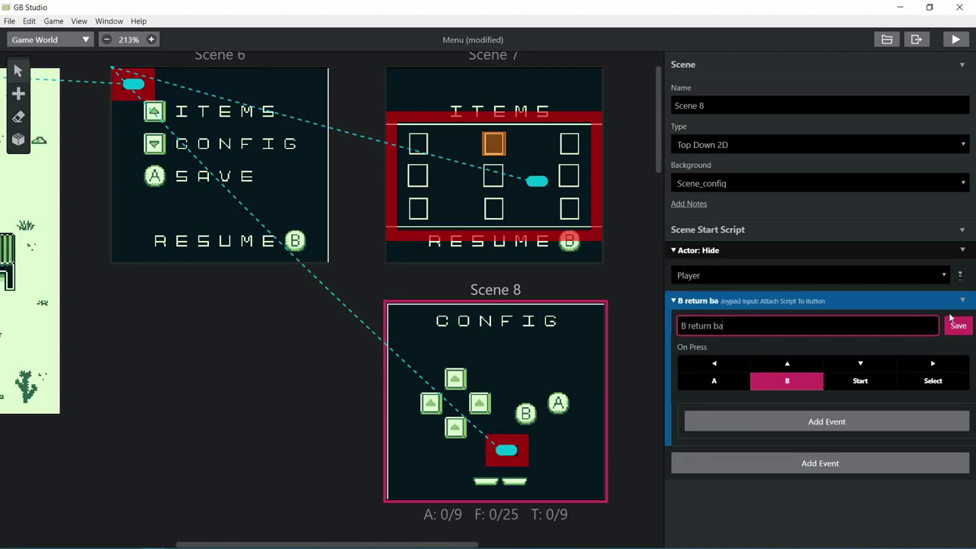
{"action": "type", "text": "ck to main menu"}
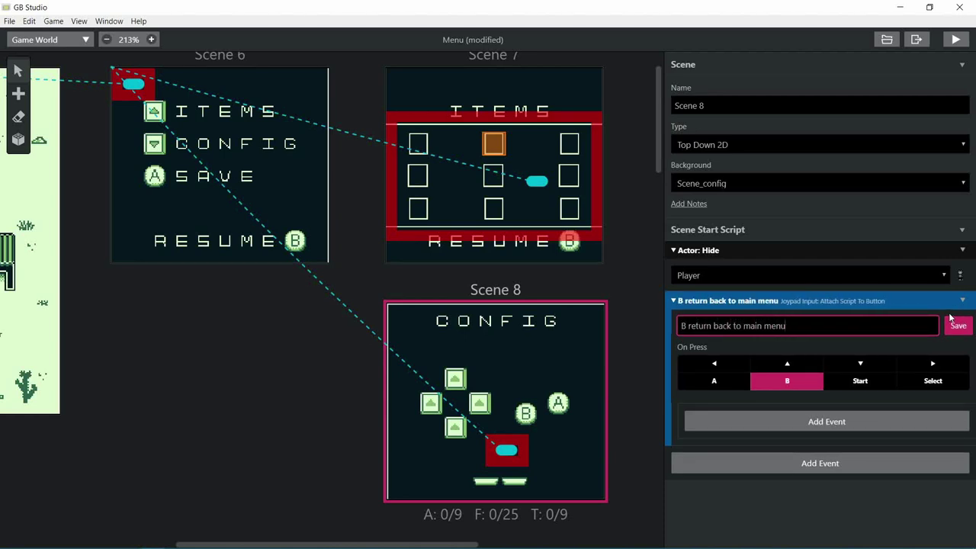
{"action": "key", "text": "Return"}
- Add Restore Previous From Stack and Remove Attached Script to the B script, removal placed first
{"action": "left_click", "coordinate": [851, 396]}
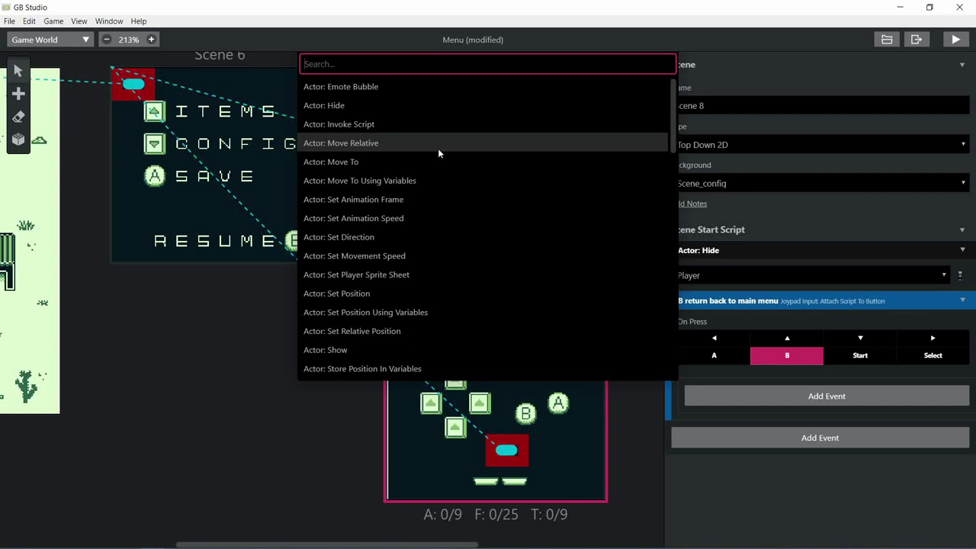
{"action": "type", "text": "restore"}
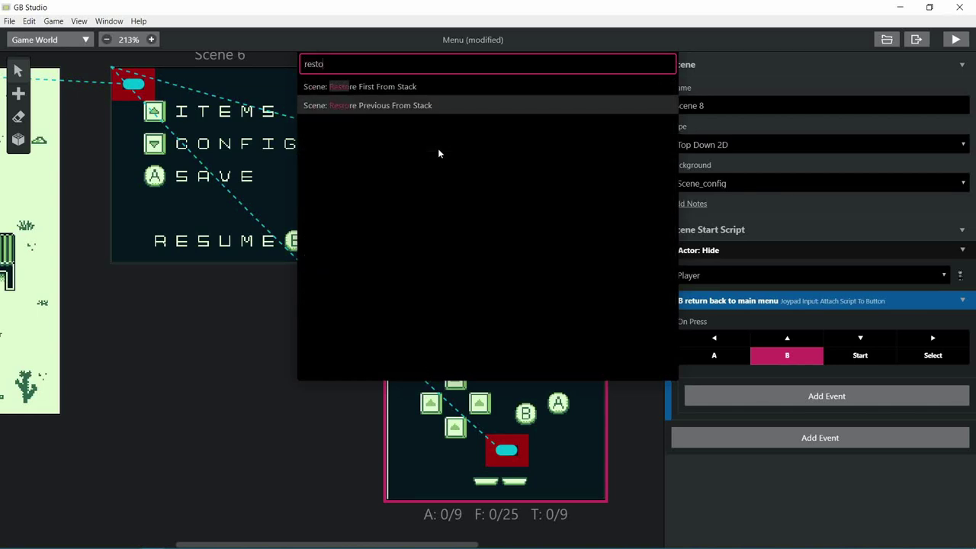
{"action": "left_click", "coordinate": [453, 107]}
{"action": "left_click", "coordinate": [743, 477]}
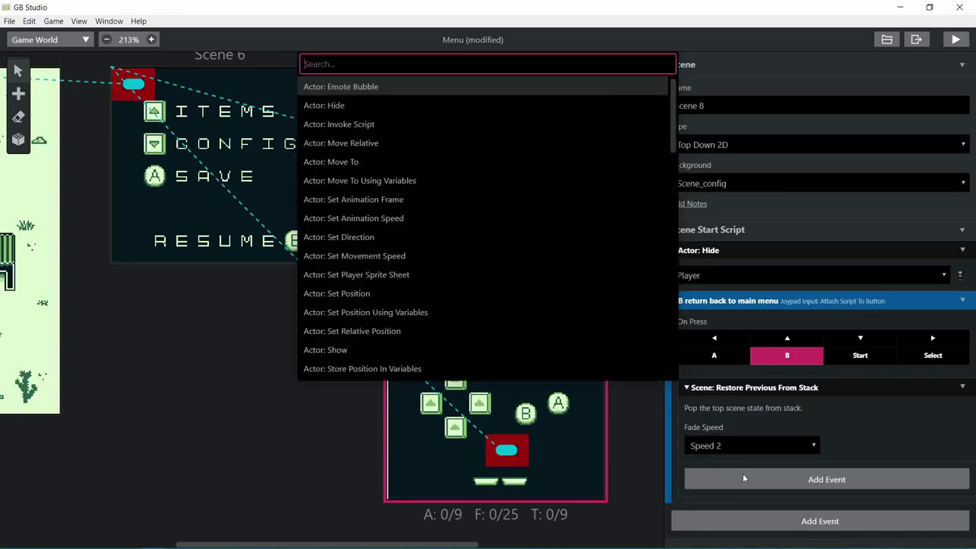
{"action": "type", "text": "remove"}
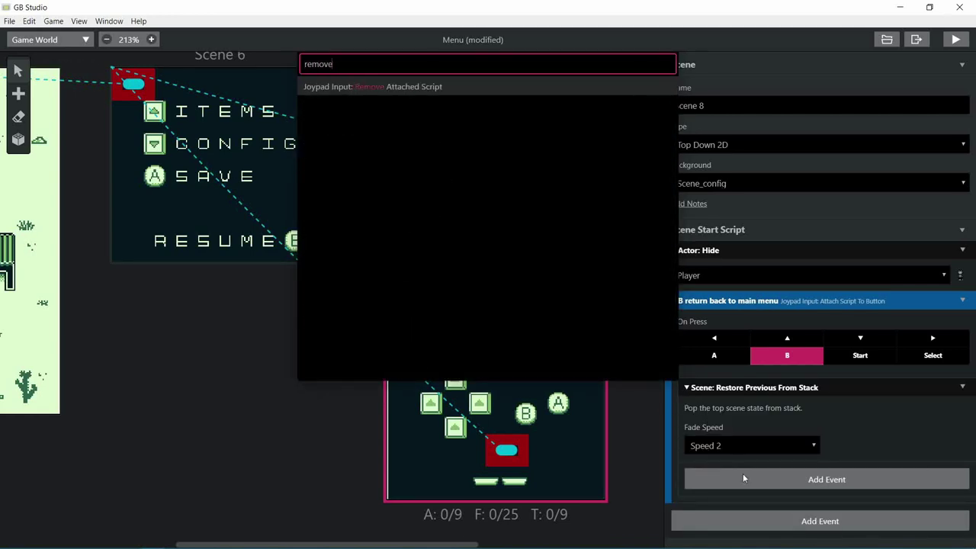
{"action": "key", "text": "Return"}
{"action": "left_click_drag", "start_coordinate": [743, 472], "coordinate": [744, 388]}
- Set Remove Attached Script to clear all eight buttons: A, B, Up, Down, Left, Right, Start, Select
{"action": "left_click", "coordinate": [719, 442]}
{"action": "left_click", "coordinate": [787, 424]}
{"action": "left_click", "coordinate": [856, 424]}
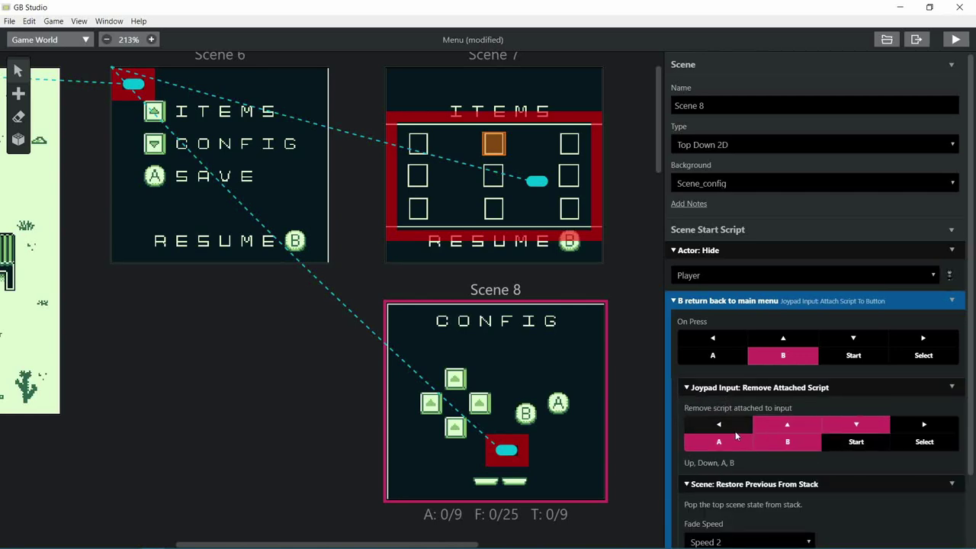
{"action": "left_click", "coordinate": [719, 424]}
{"action": "left_click", "coordinate": [924, 424]}
{"action": "left_click", "coordinate": [924, 441]}
{"action": "left_click", "coordinate": [857, 442]}
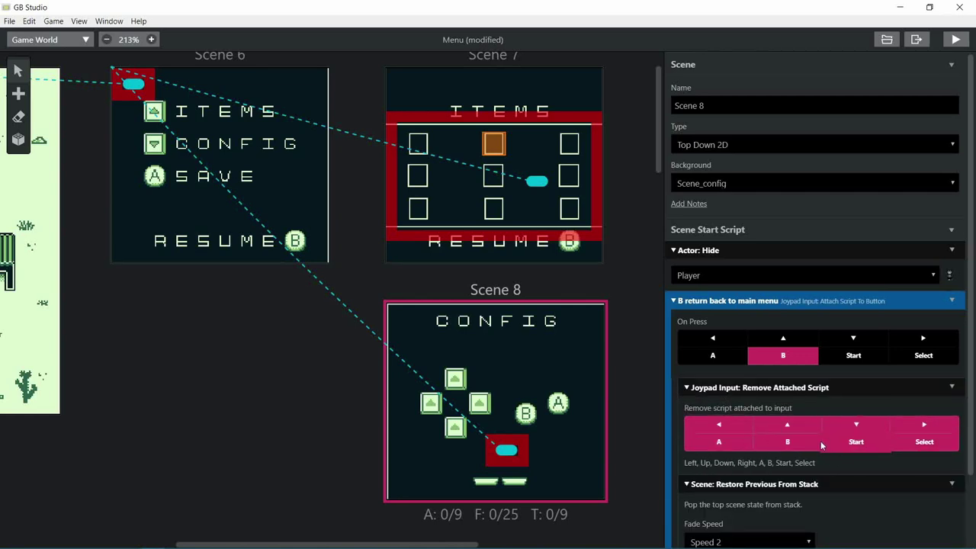
{"action": "scroll", "coordinate": [822, 446], "scroll_direction": "down", "scroll_amount": 1}
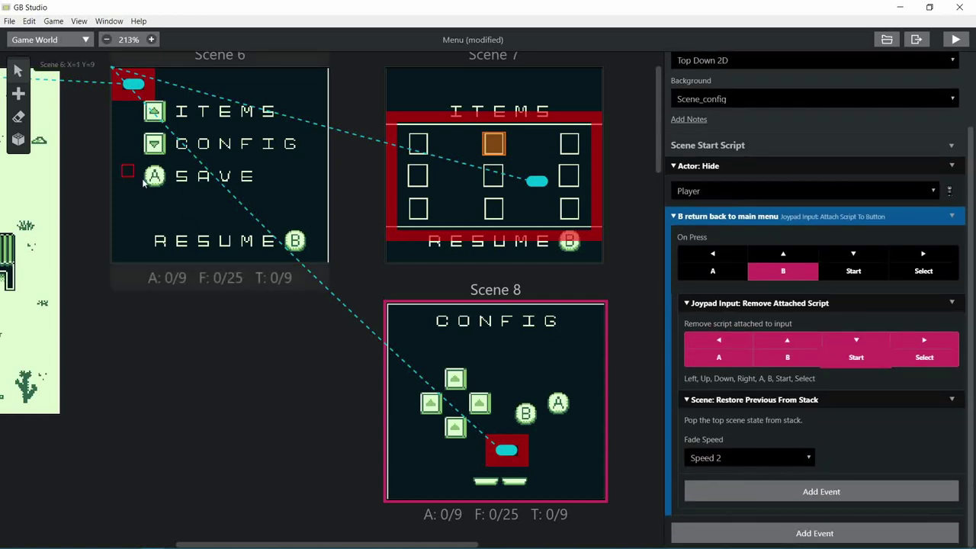
- Copy Scene 6's Down button event
{"action": "left_click", "coordinate": [190, 214]}
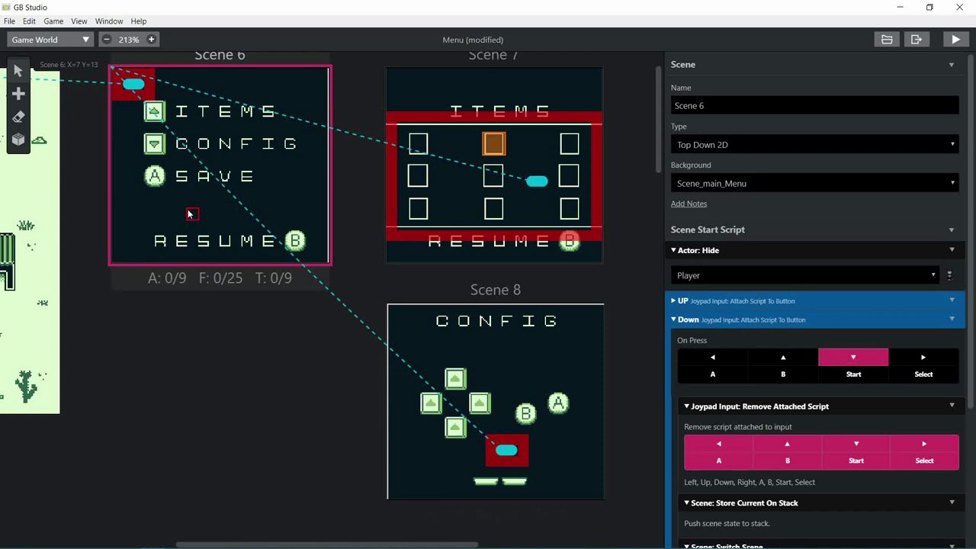
{"action": "left_click", "coordinate": [682, 320]}
{"action": "left_click", "coordinate": [962, 319]}
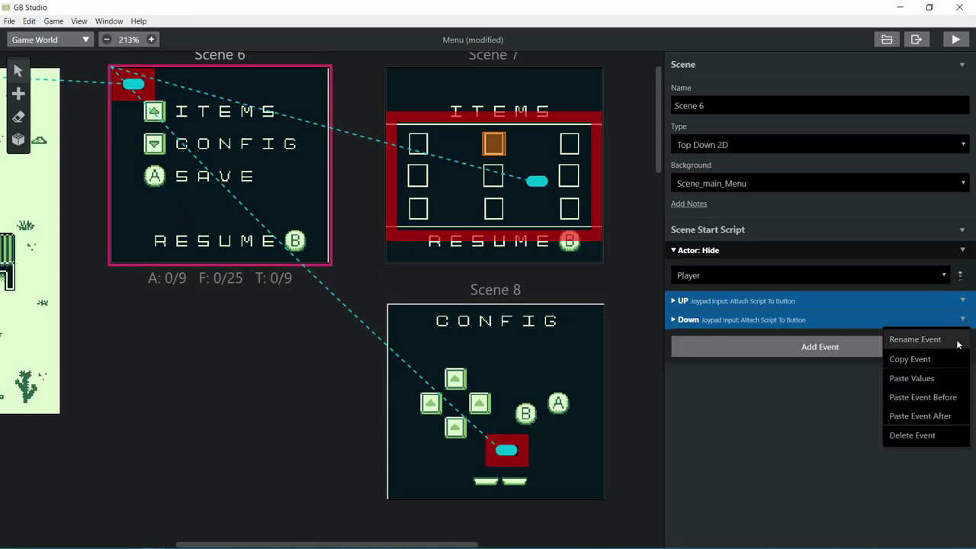
{"action": "left_click", "coordinate": [898, 363]}
- Add an Attach Script To Button event for the A button to Scene 6
{"action": "left_click", "coordinate": [817, 349]}
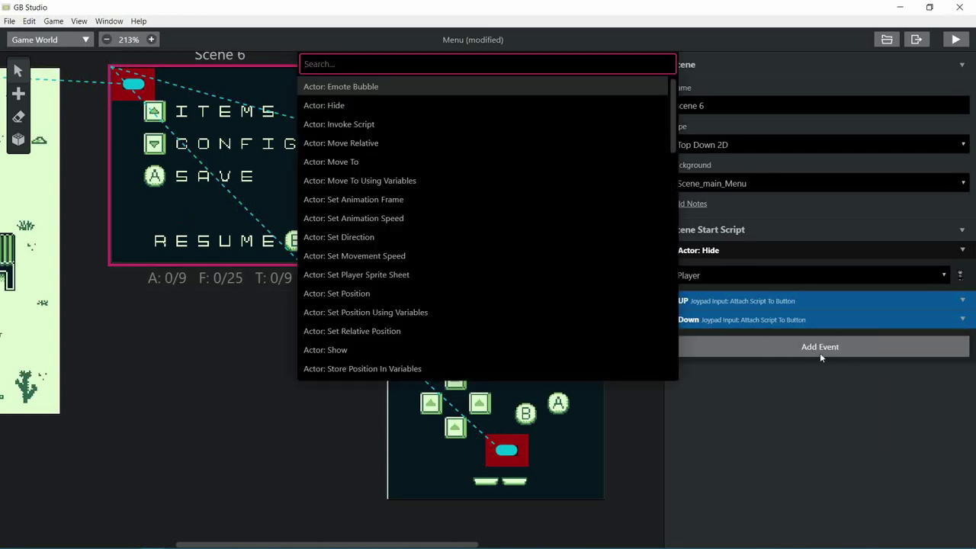
{"action": "type", "text": "scri"}
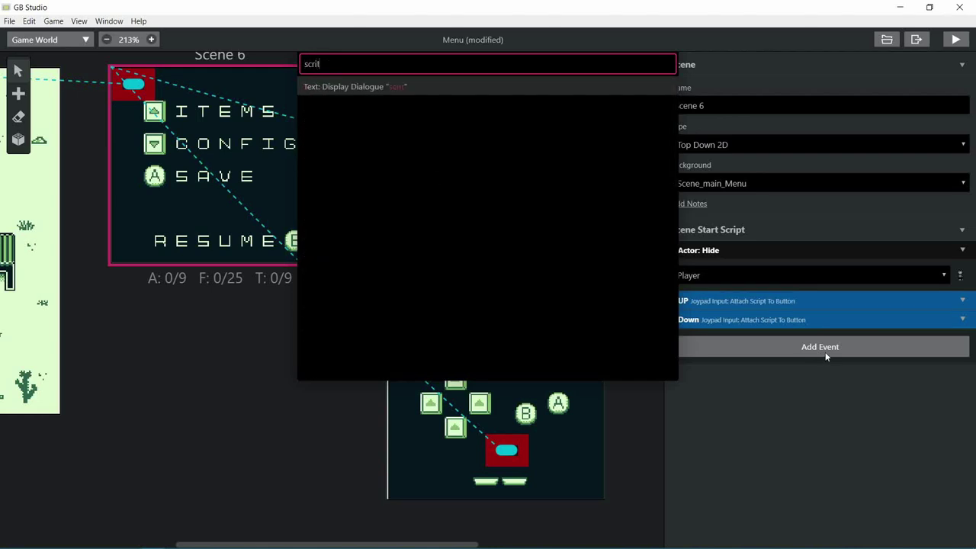
{"action": "type", "text": "pt"}
{"action": "key", "text": "Down"}
{"action": "key", "text": "Down"}
{"action": "key", "text": "Down"}
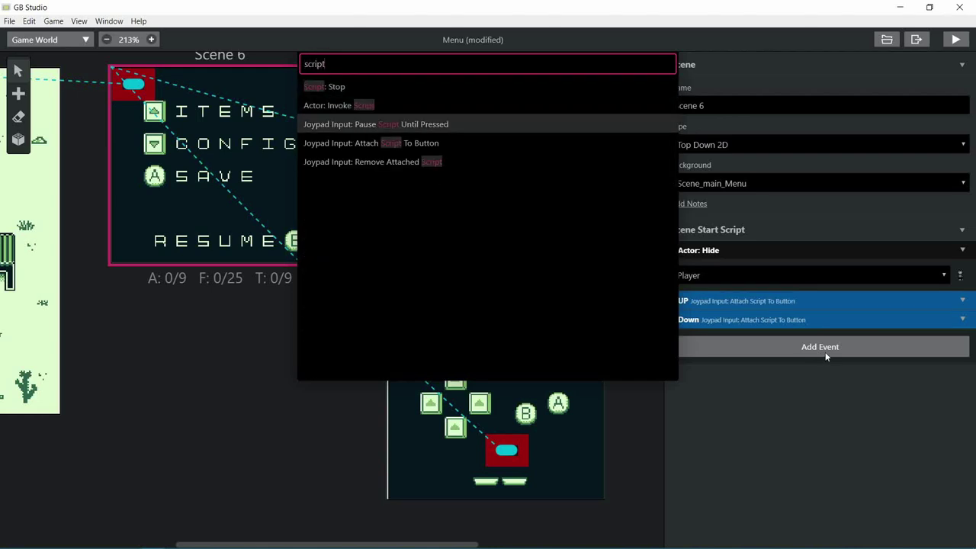
{"action": "key", "text": "Return"}
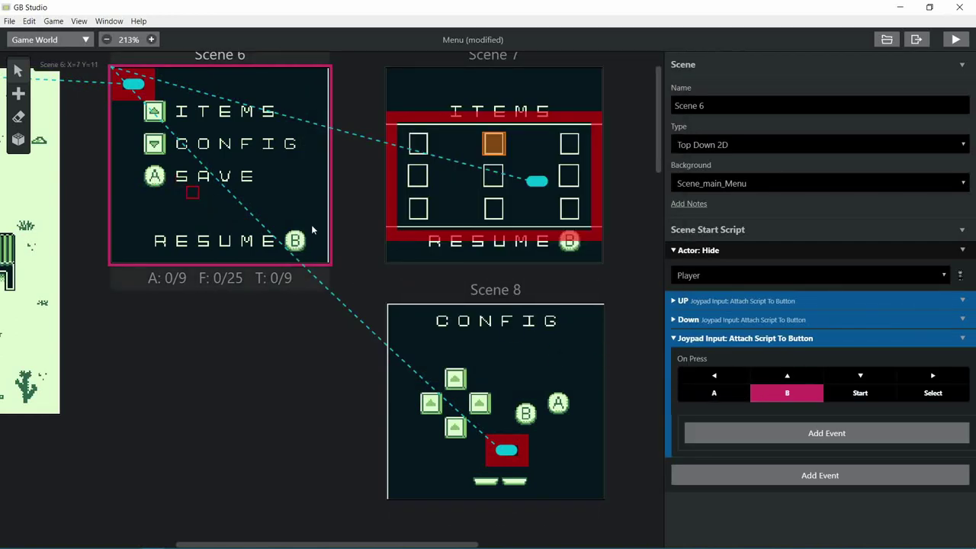
{"action": "left_click", "coordinate": [705, 394]}
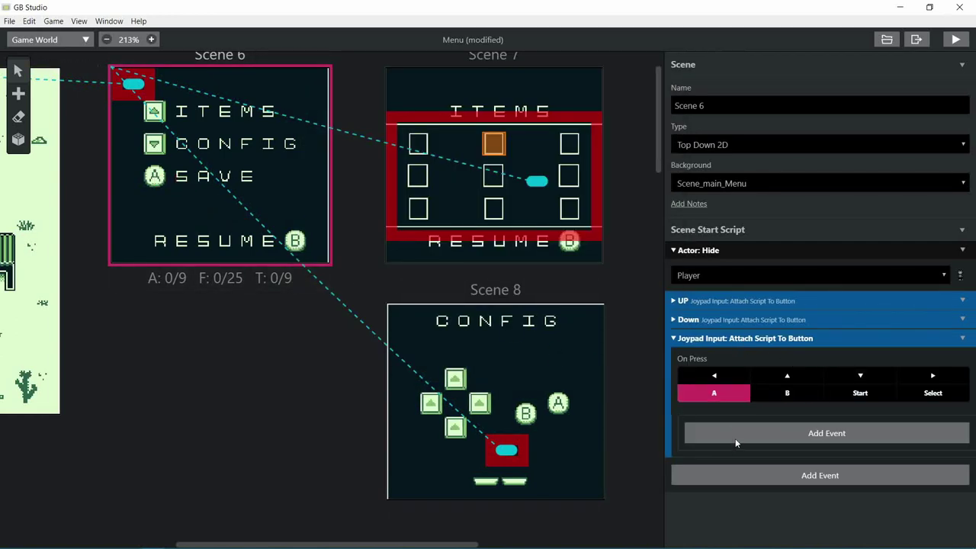
- Inside the A script, add Remove Attached Script with all eight buttons selected
{"action": "left_click", "coordinate": [734, 441]}
{"action": "type", "text": "remove"}
{"action": "key", "text": "Return"}
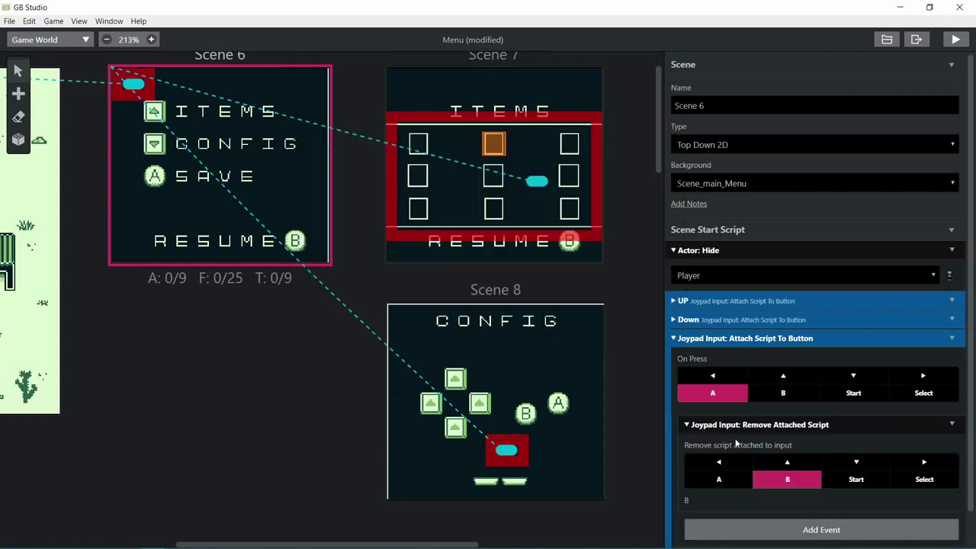
{"action": "left_click", "coordinate": [719, 479]}
{"action": "left_click", "coordinate": [719, 462]}
{"action": "left_click", "coordinate": [787, 462]}
{"action": "left_click", "coordinate": [855, 462]}
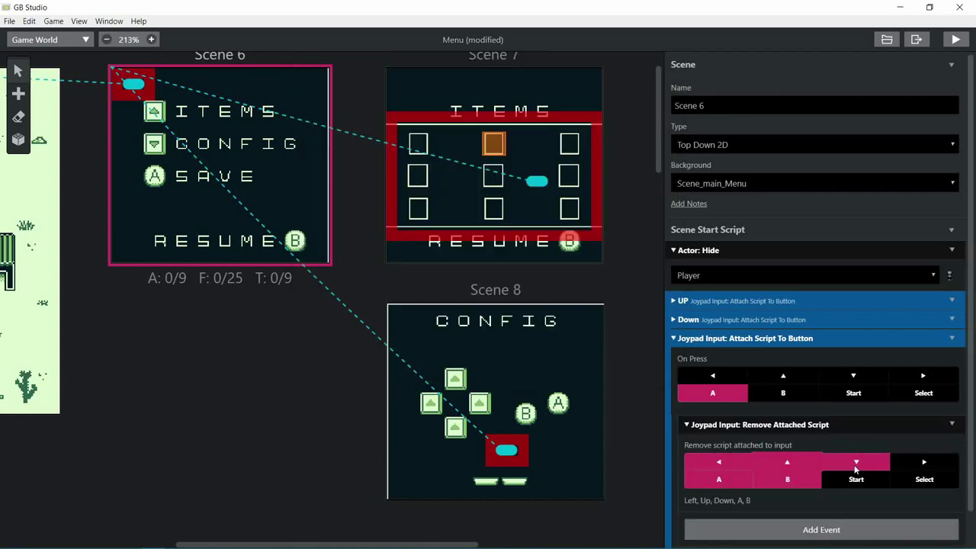
{"action": "left_click", "coordinate": [924, 462]}
{"action": "left_click", "coordinate": [856, 479]}
{"action": "scroll", "coordinate": [824, 427], "scroll_direction": "down", "scroll_amount": 1}
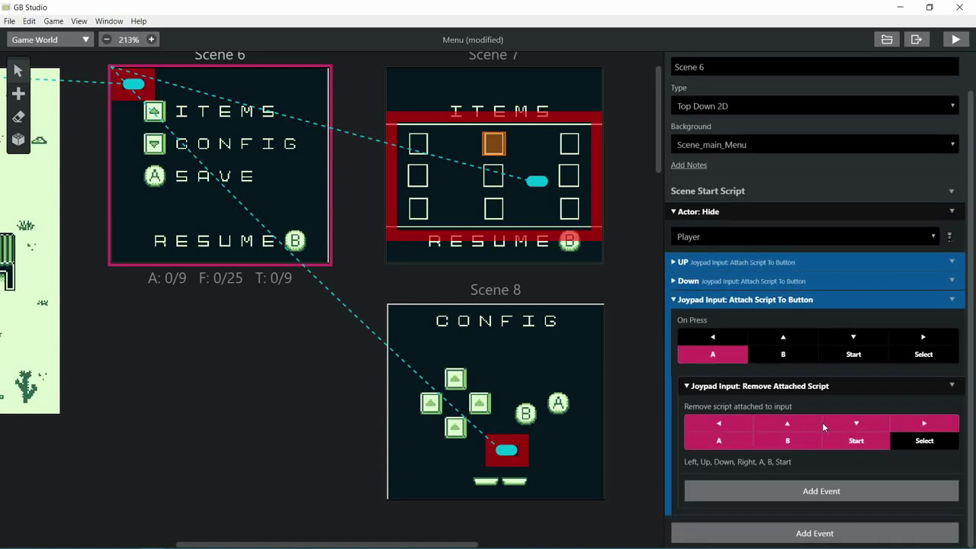
{"action": "left_click", "coordinate": [912, 442]}
{"action": "left_click", "coordinate": [821, 492]}
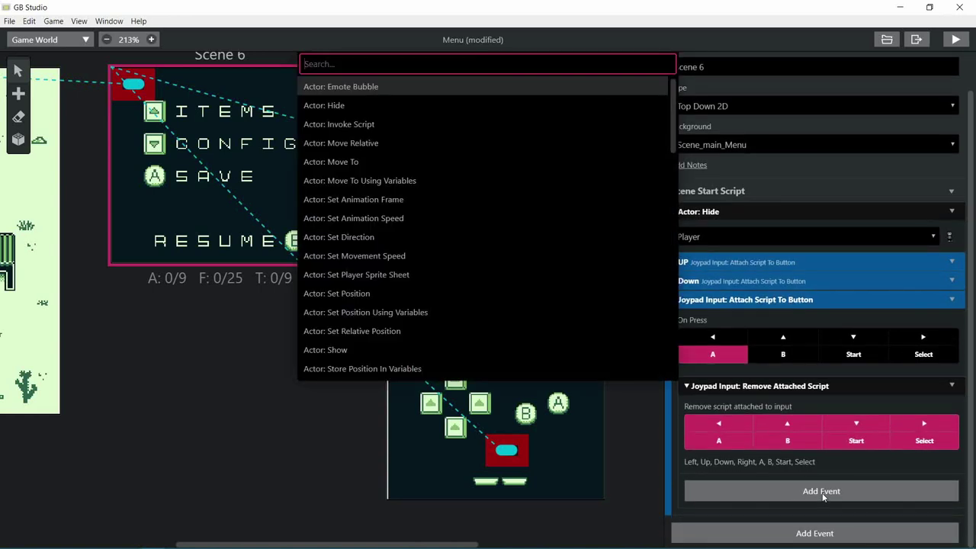
- Add Game Data: Save and a 'Game is saving' dialogue placed above it
{"action": "type", "text": "save"}
{"action": "key", "text": "Return"}
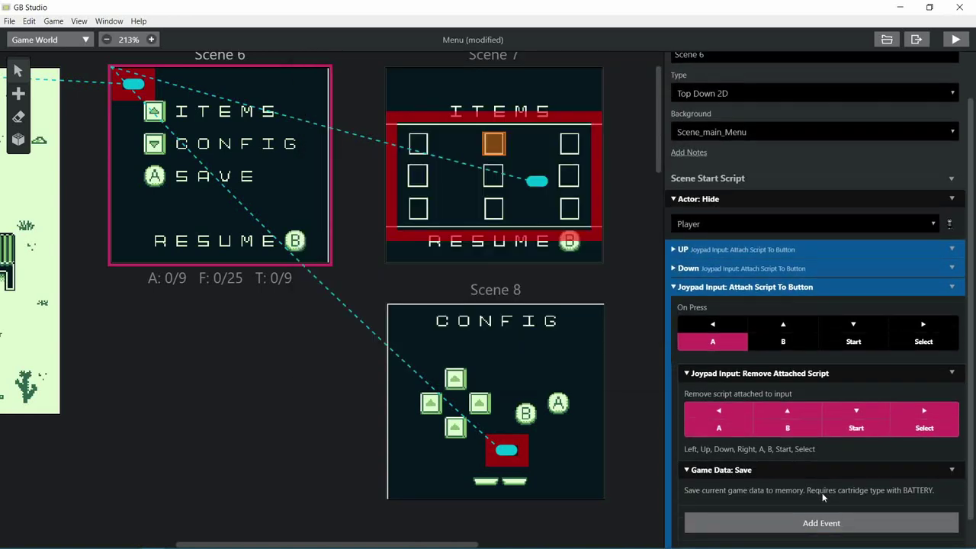
{"action": "scroll", "coordinate": [822, 495], "scroll_direction": "down", "scroll_amount": 1}
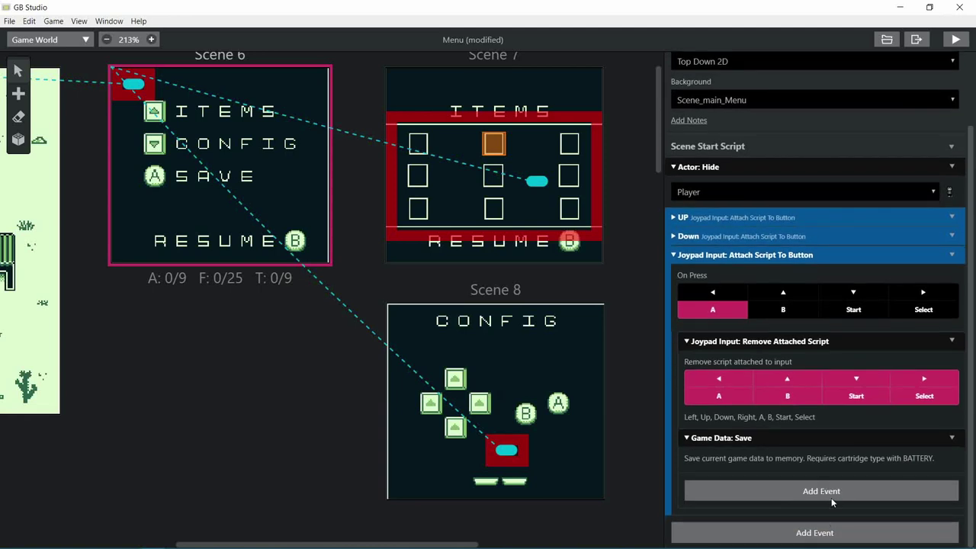
{"action": "left_click", "coordinate": [833, 494]}
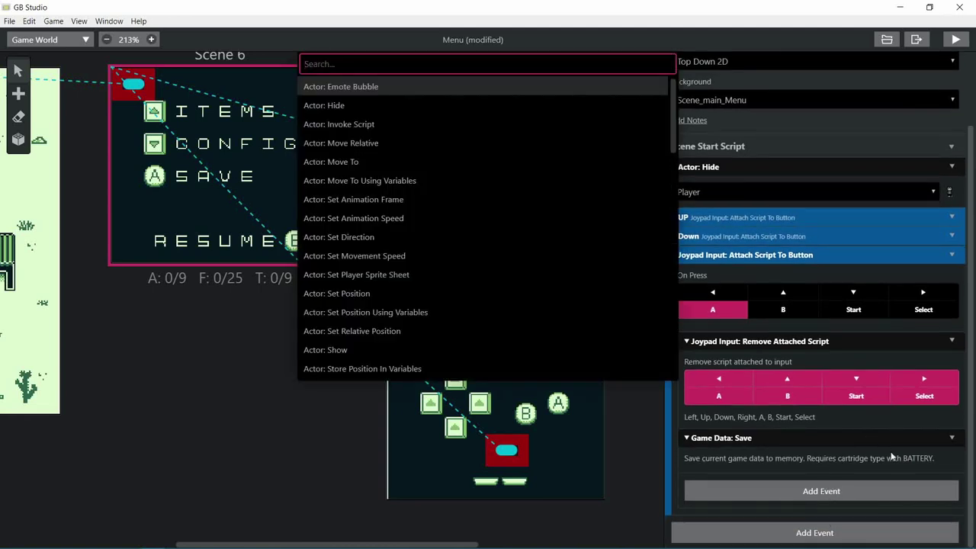
{"action": "type", "text": "Game"}
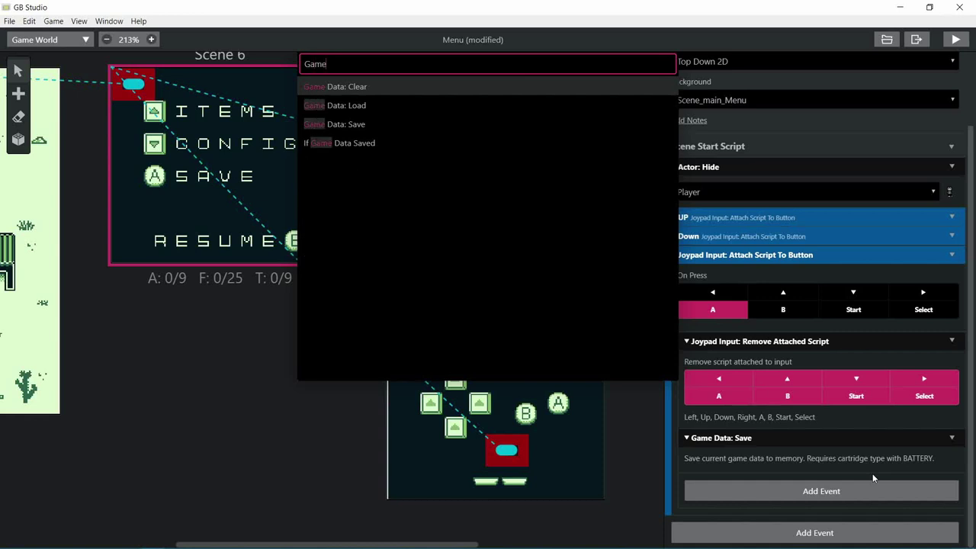
{"action": "type", "text": " is saving"}
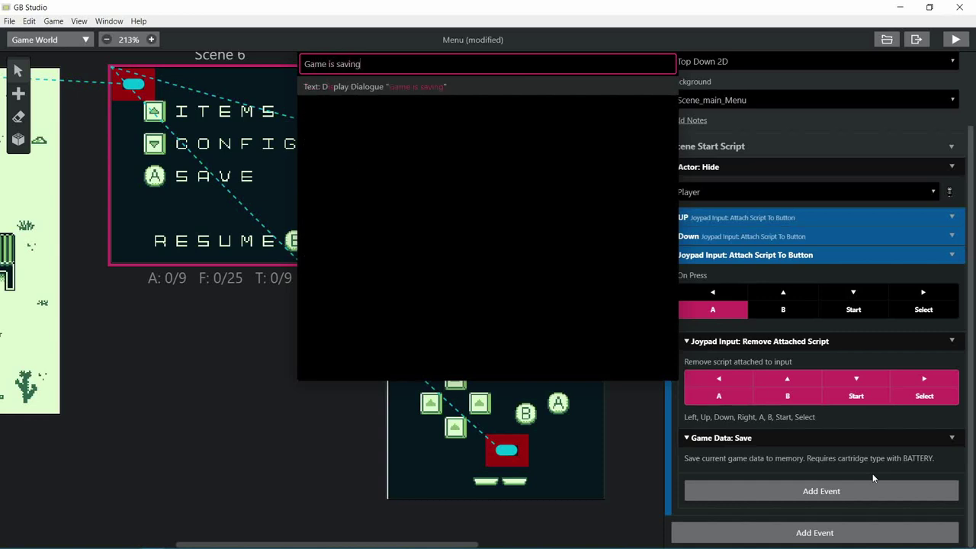
{"action": "key", "text": "Return"}
{"action": "left_click_drag", "start_coordinate": [873, 473], "coordinate": [859, 450]}
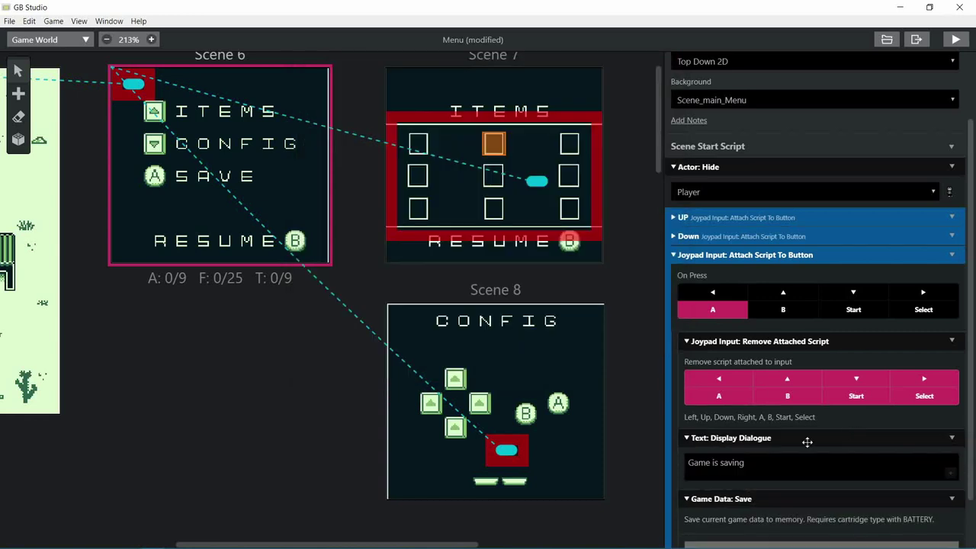
- Add a second line 'off your system' to the saving message
{"action": "left_click", "coordinate": [771, 463]}
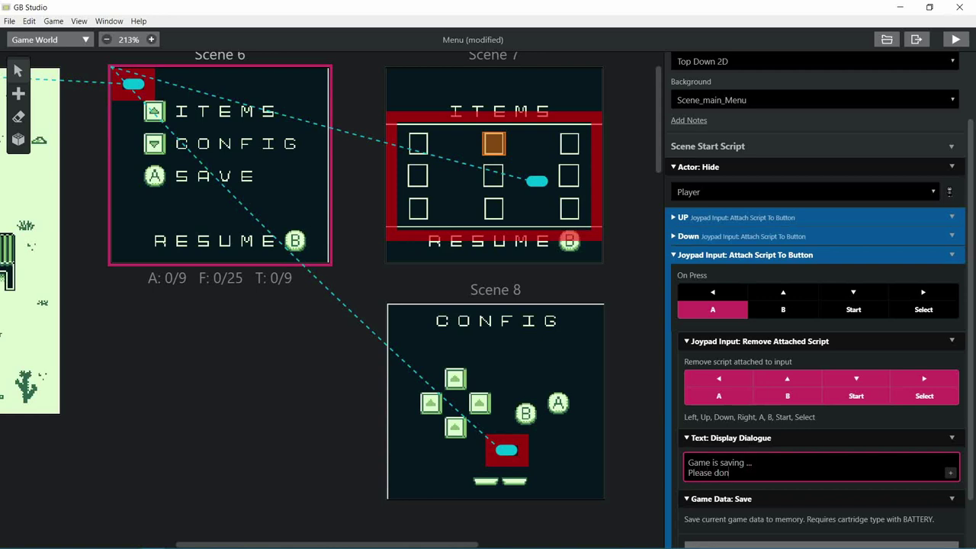
{"action": "key", "text": "Return"}
{"action": "type", "text": "off"}
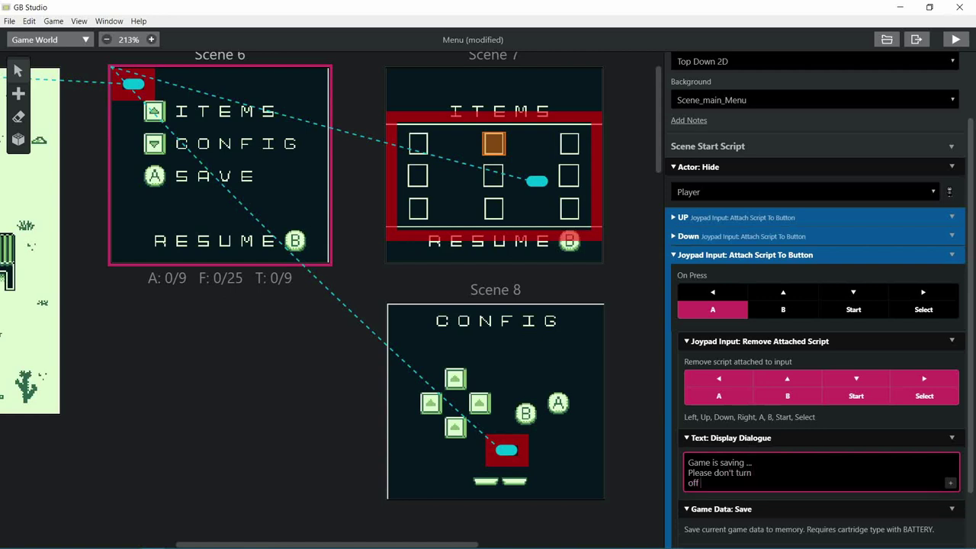
{"action": "type", "text": " your system."}
{"action": "scroll", "coordinate": [724, 490], "scroll_direction": "down", "scroll_amount": 2}
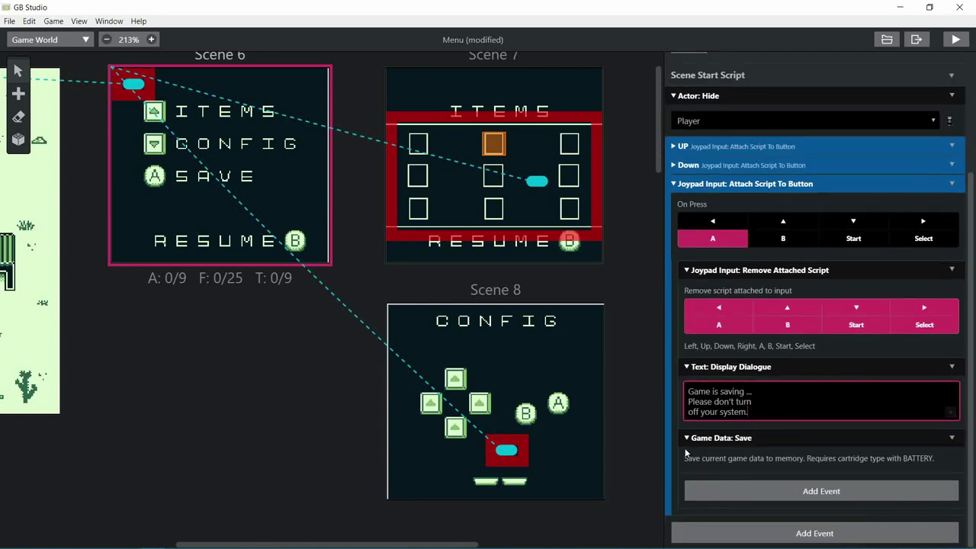
{"action": "left_click", "coordinate": [732, 491]}
- Add If Game Data Saved with a 'Your game was saved!' dialogue in the saved branch
{"action": "type", "text": "if save"}
{"action": "key", "text": "Return"}
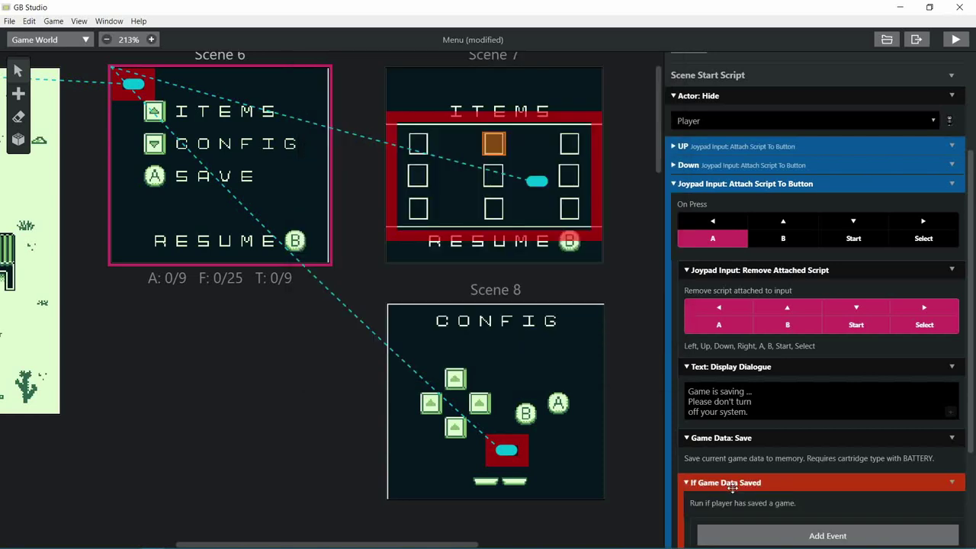
{"action": "scroll", "coordinate": [727, 445], "scroll_direction": "down", "scroll_amount": 4}
{"action": "left_click", "coordinate": [738, 392]}
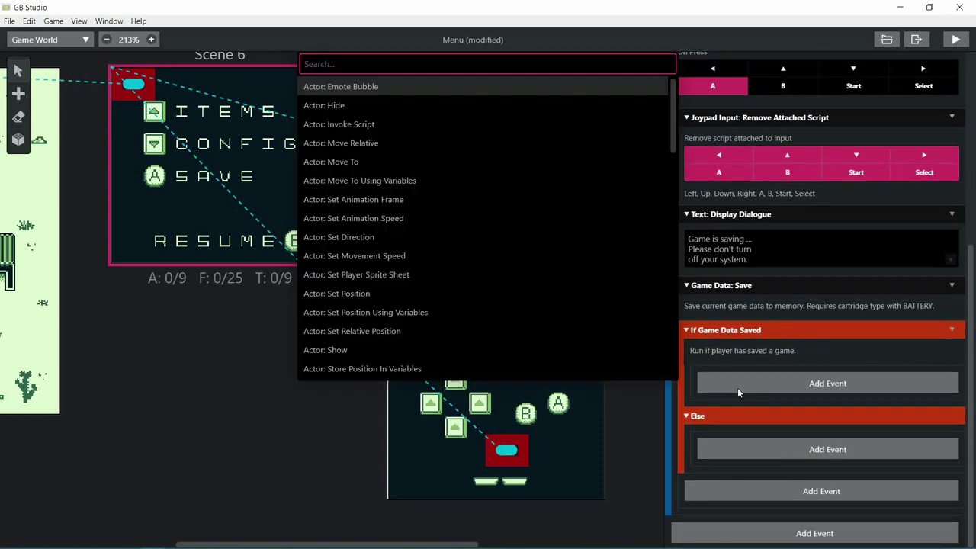
{"action": "type", "text": "Your game was "}
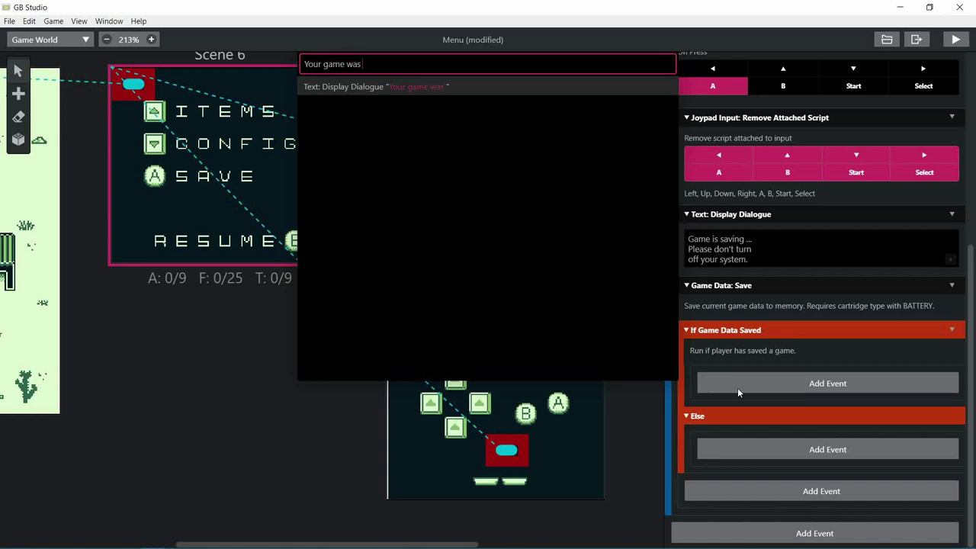
{"action": "type", "text": "saved!"}
{"action": "key", "text": "Return"}
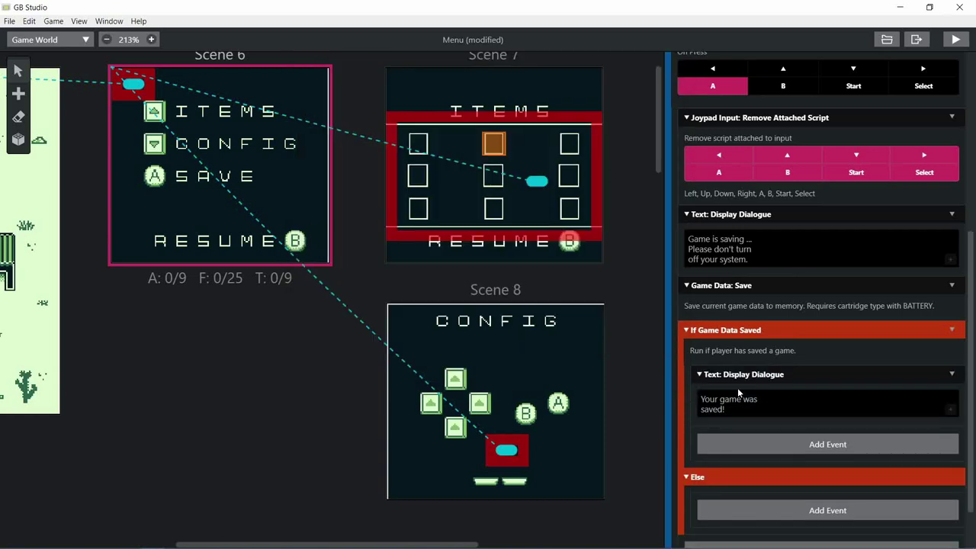
- Add a 'Your game was not saved :(' dialogue under Else
{"action": "scroll", "coordinate": [737, 387], "scroll_direction": "down", "scroll_amount": 1}
{"action": "left_click", "coordinate": [741, 450]}
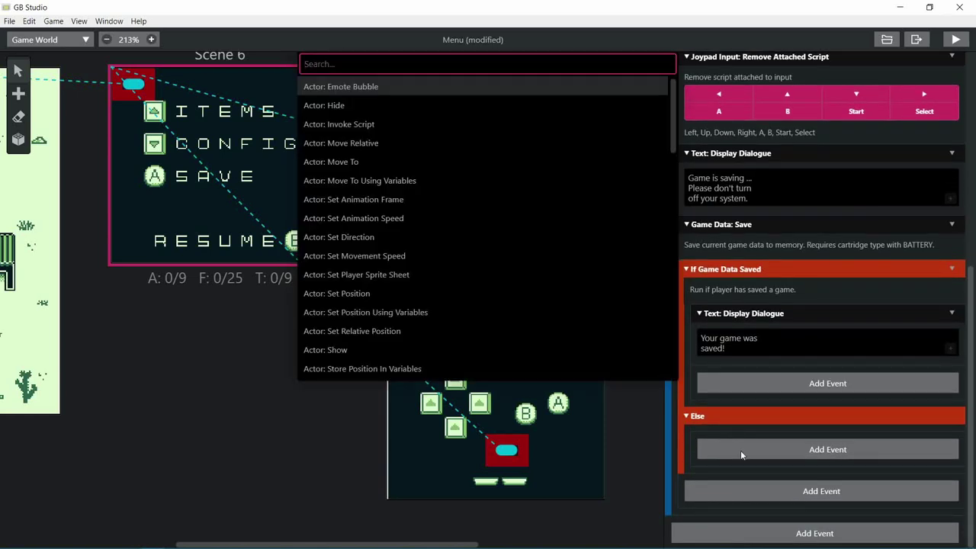
{"action": "type", "text": "Your game was "}
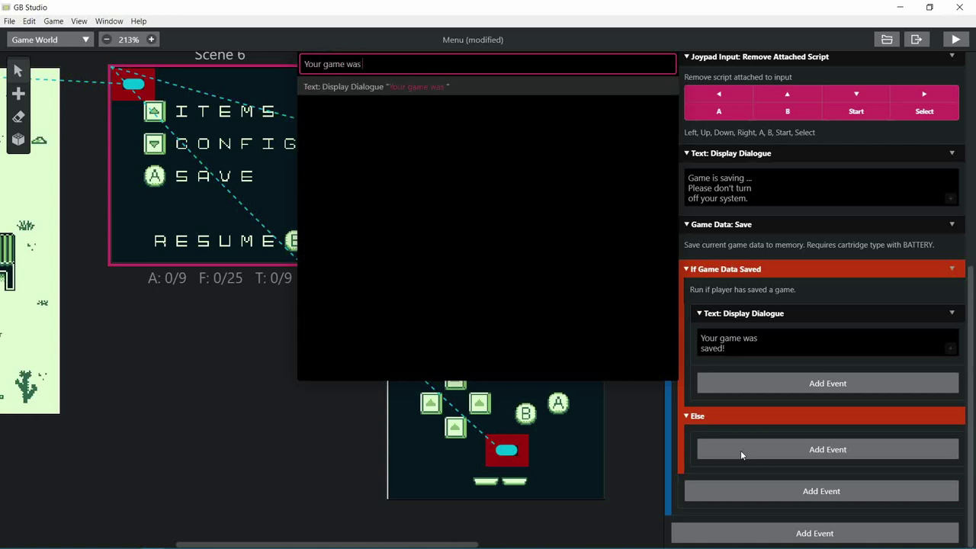
{"action": "type", "text": "not saved :("}
{"action": "key", "text": "Return"}
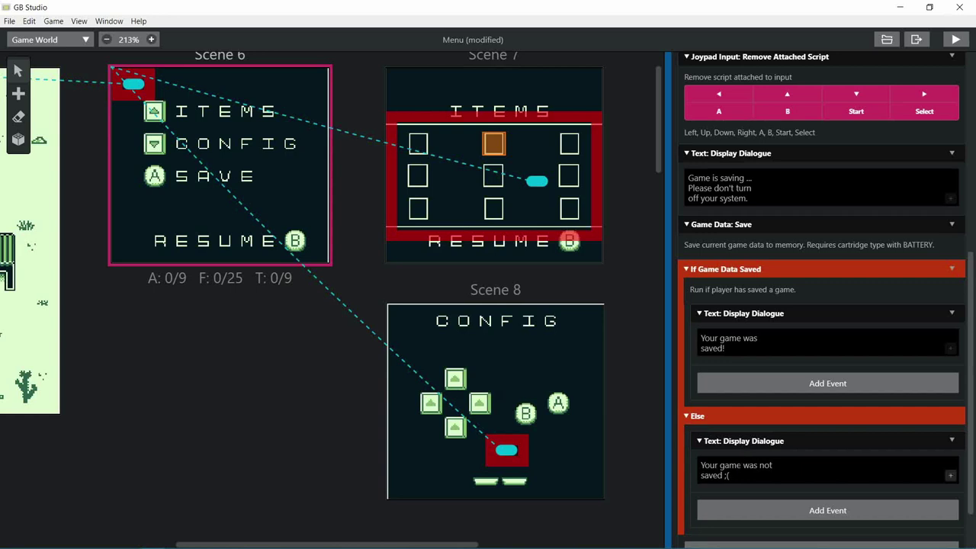
{"action": "left_click", "coordinate": [739, 468]}
- Add a missing-battery warning dialogue under Else and save the project with Ctrl+S
{"action": "left_click", "coordinate": [764, 510]}
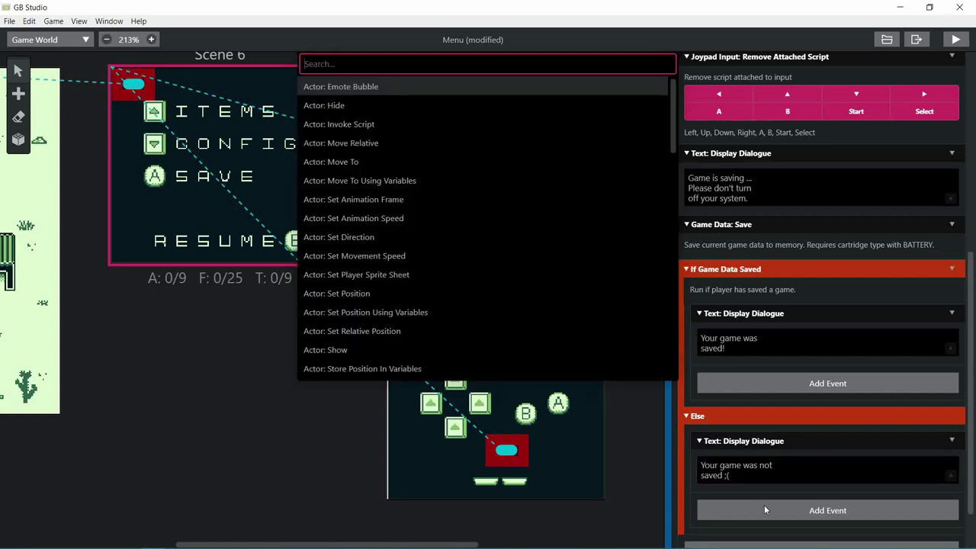
{"action": "type", "text": "Probably "}
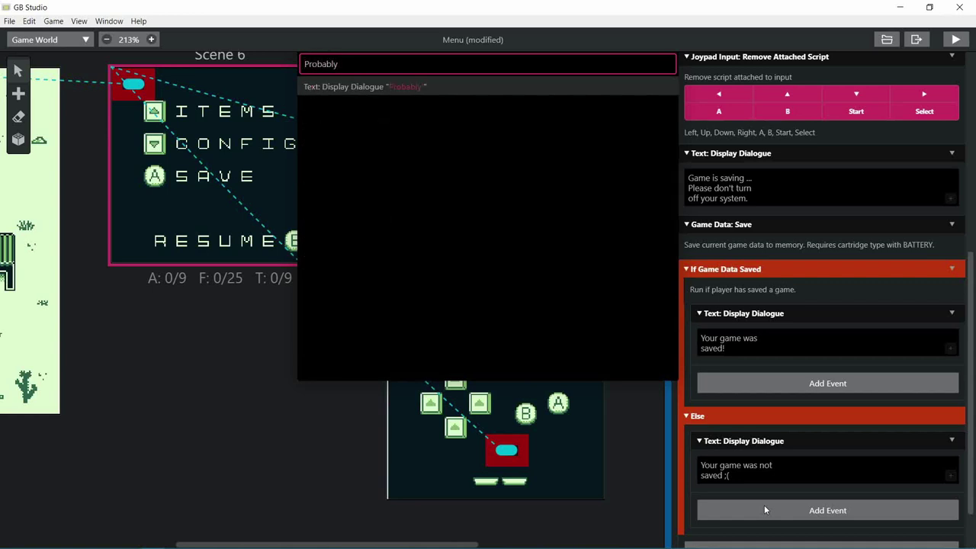
{"action": "type", "text": "you don't have aabatter"}
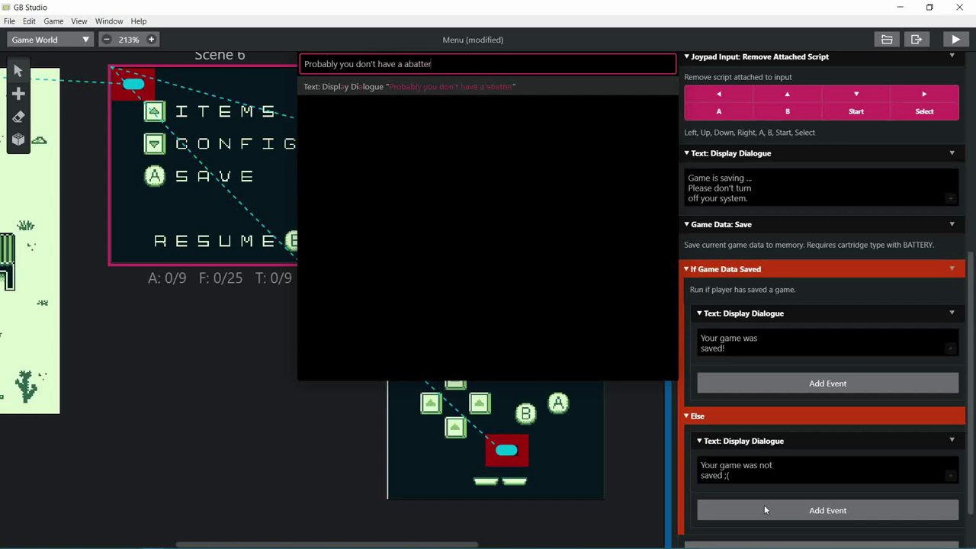
{"action": "key", "text": "BackSpace"}
{"action": "key", "text": "BackSpace"}
{"action": "key", "text": "BackSpace"}
{"action": "key", "text": "BackSpace"}
{"action": "type", "text": "attery"}
{"action": "key", "text": "Return"}
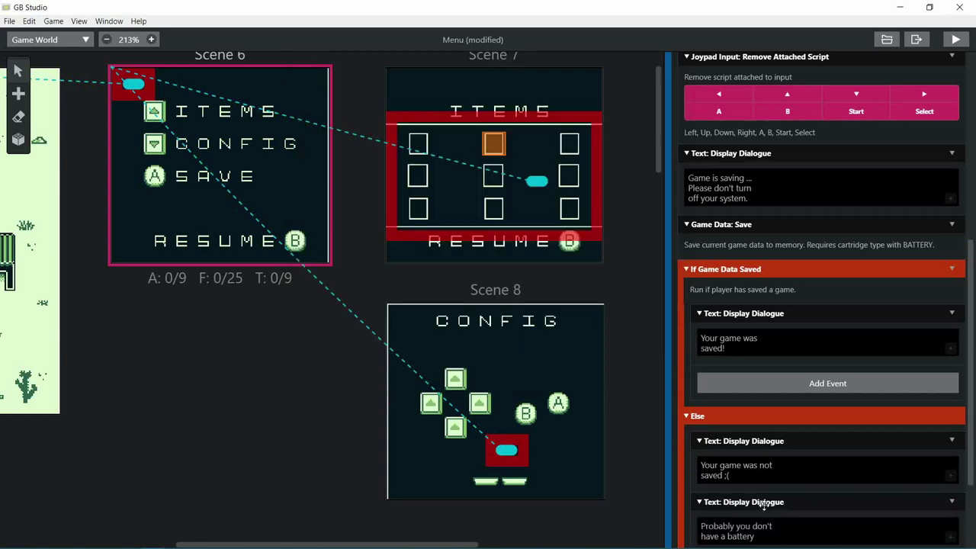
{"action": "scroll", "coordinate": [763, 507], "scroll_direction": "down", "scroll_amount": 2}
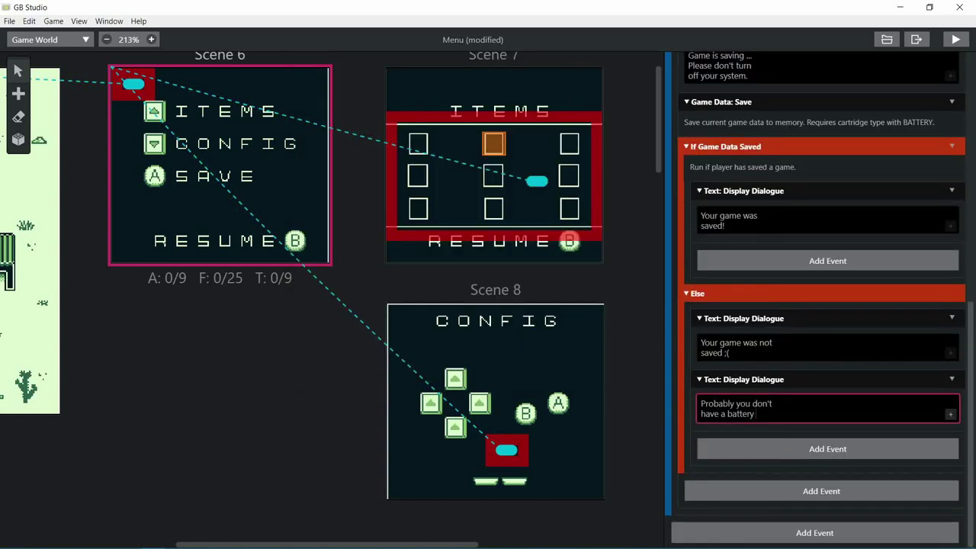
{"action": "type", "text": "in your cart!"}
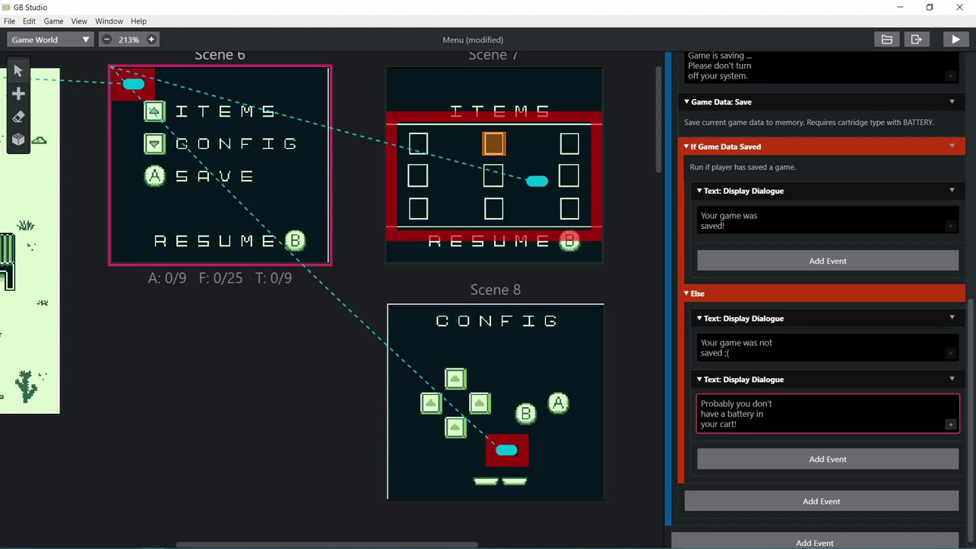
{"action": "key", "text": "ctrl+s"}
{"action": "scroll", "coordinate": [774, 375], "scroll_direction": "up", "scroll_amount": 4}
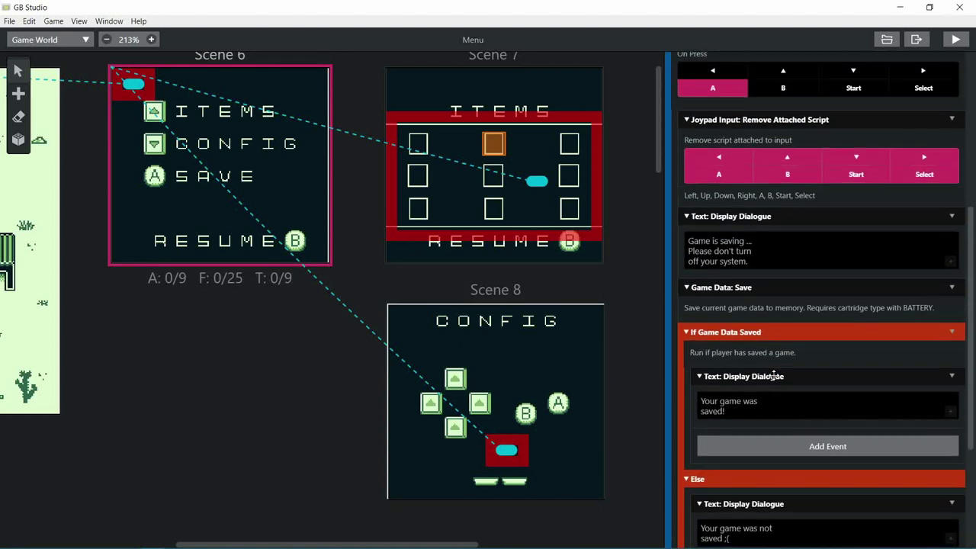
- End the A-button script with a Restore First From Stack event
{"action": "scroll", "coordinate": [772, 313], "scroll_direction": "down", "scroll_amount": 1}
{"action": "scroll", "coordinate": [772, 311], "scroll_direction": "down", "scroll_amount": 4}
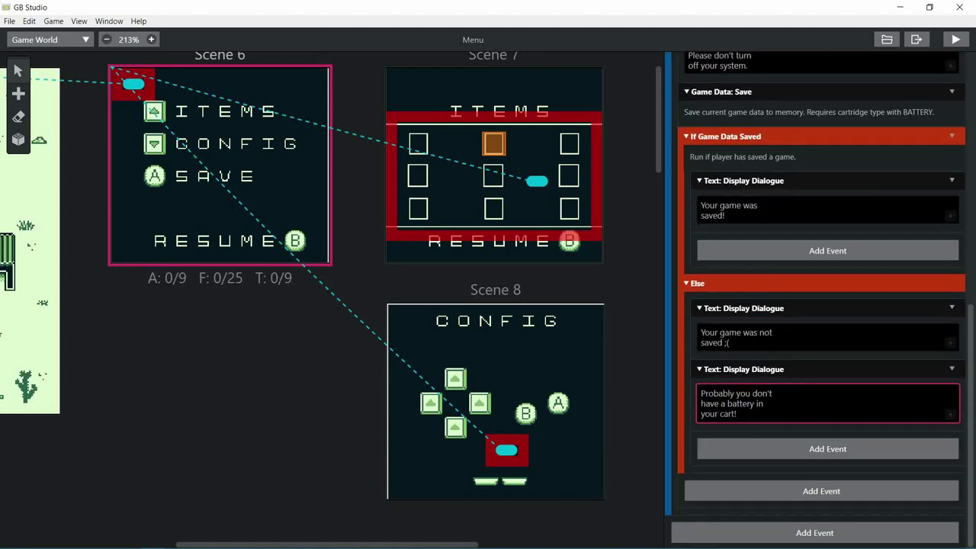
{"action": "left_click", "coordinate": [777, 490]}
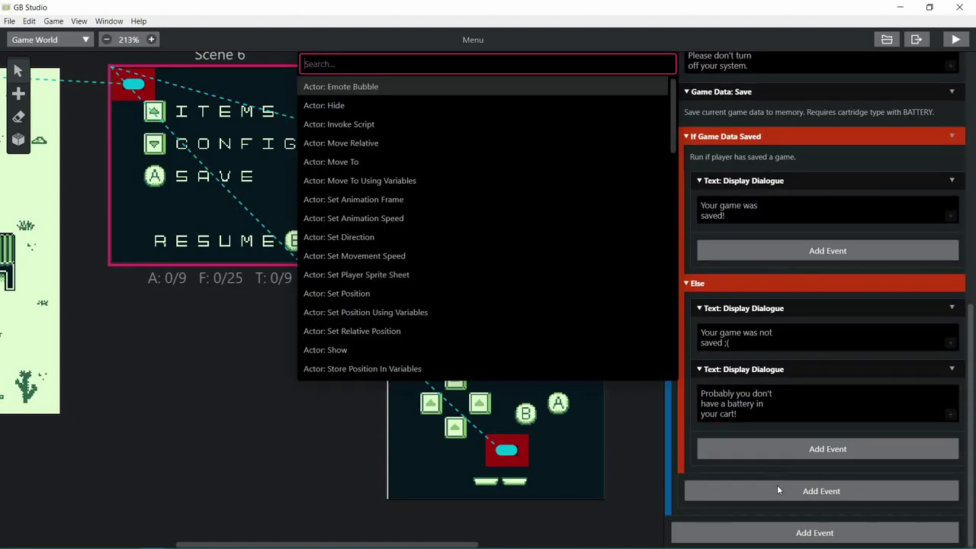
{"action": "type", "text": "restore"}
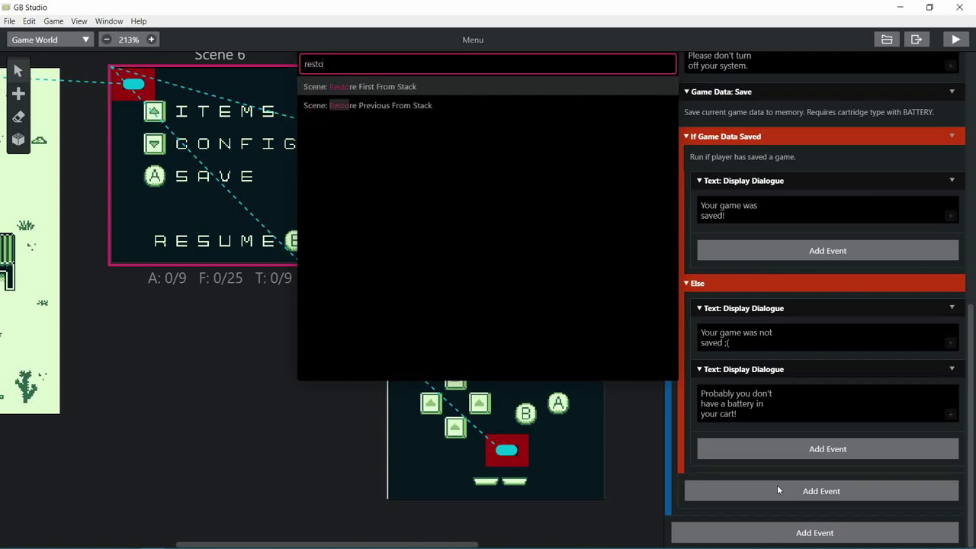
{"action": "left_click", "coordinate": [399, 87]}
{"action": "scroll", "coordinate": [762, 458], "scroll_direction": "down", "scroll_amount": 1}
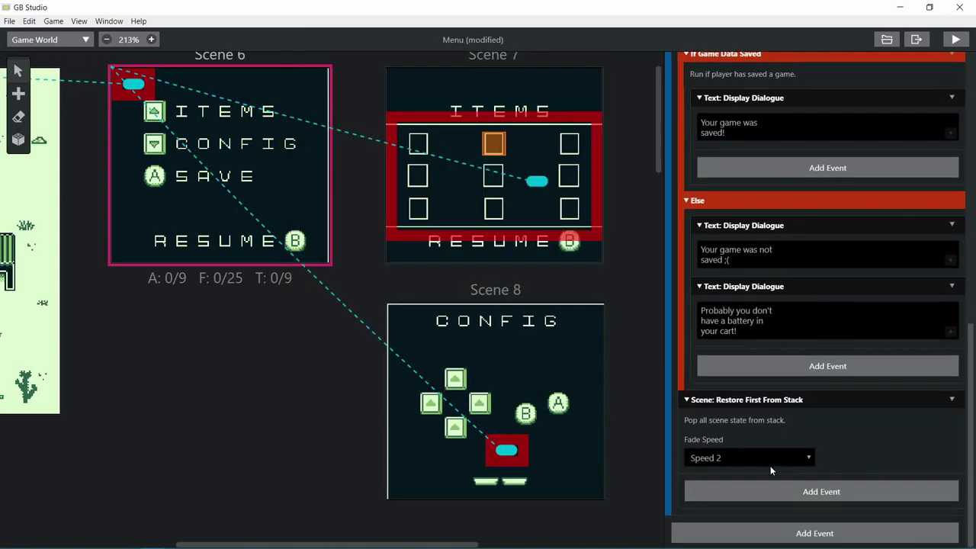
{"action": "scroll", "coordinate": [262, 394], "scroll_direction": "up", "scroll_amount": 2}
{"action": "scroll", "coordinate": [263, 393], "scroll_direction": "left", "scroll_amount": 2}
- Reselect Scene 6 and label its A-button event 'A - save'
{"action": "left_click", "coordinate": [249, 439]}
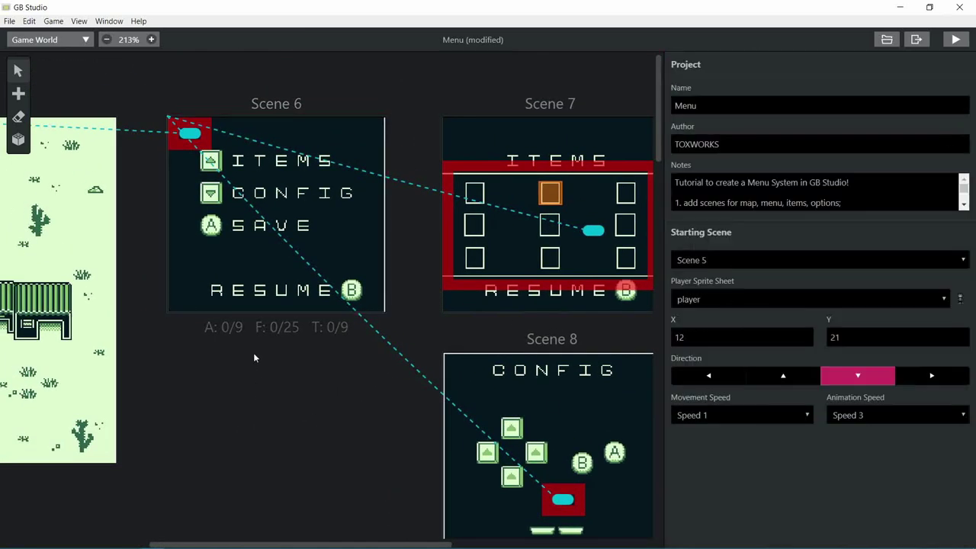
{"action": "left_click", "coordinate": [243, 283]}
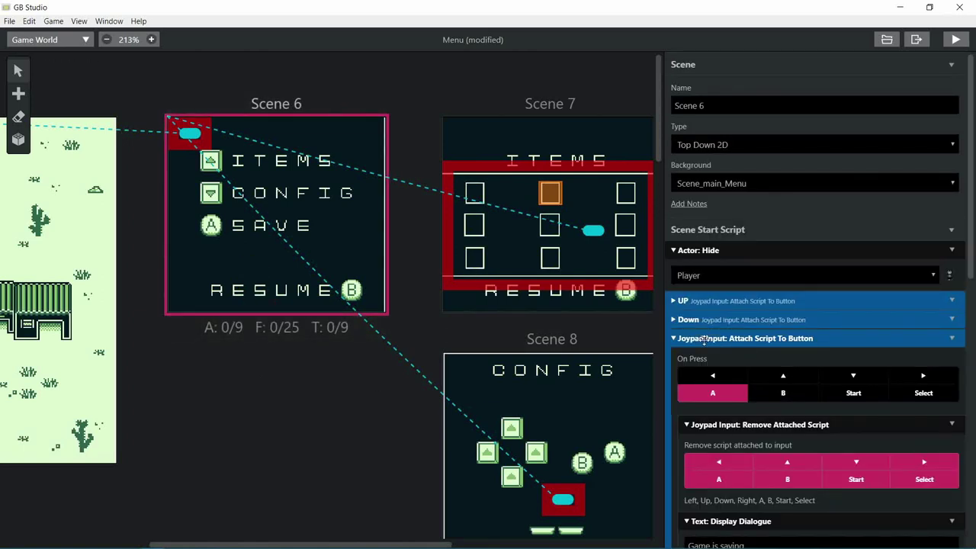
{"action": "left_click", "coordinate": [952, 340]}
{"action": "left_click", "coordinate": [941, 355]}
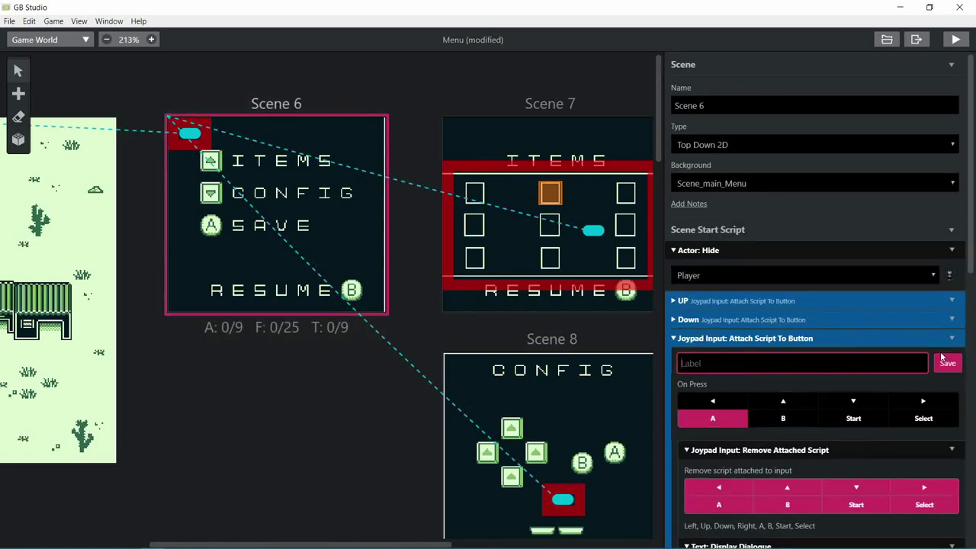
{"action": "type", "text": "A save"}
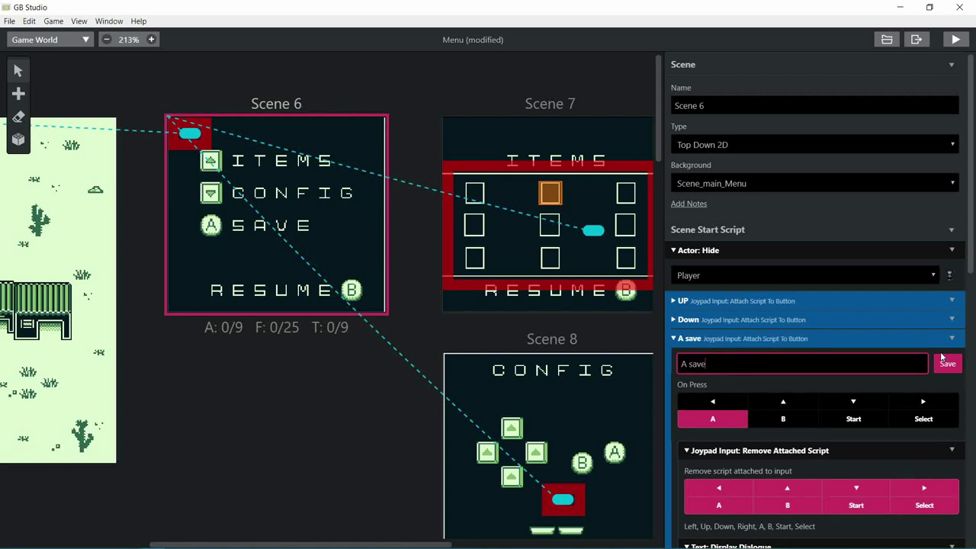
{"action": "key", "text": "BackSpace"}
{"action": "key", "text": "BackSpace"}
{"action": "key", "text": "BackSpace"}
{"action": "key", "text": "BackSpace"}
{"action": "key", "text": "BackSpace"}
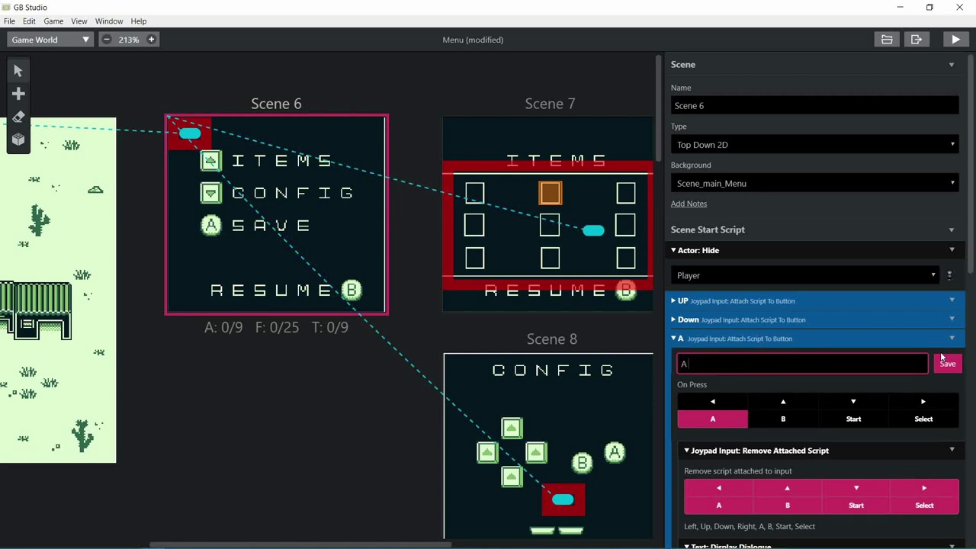
{"action": "type", "text": "- save"}
{"action": "left_click", "coordinate": [942, 357]}
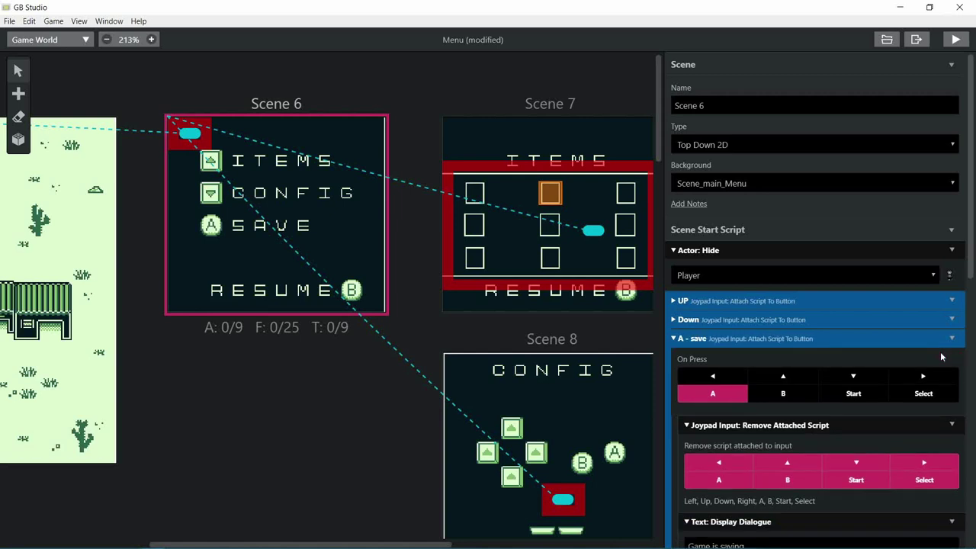
- Add an Attach Script To Button event for B and rename it 'B - Resume'
{"action": "left_click", "coordinate": [923, 341]}
{"action": "left_click", "coordinate": [959, 366]}
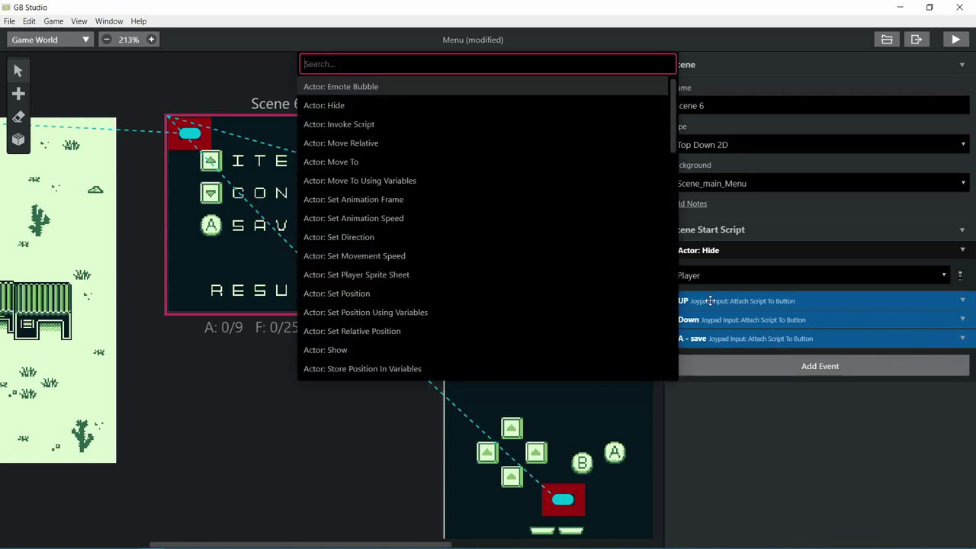
{"action": "type", "text": "scri"}
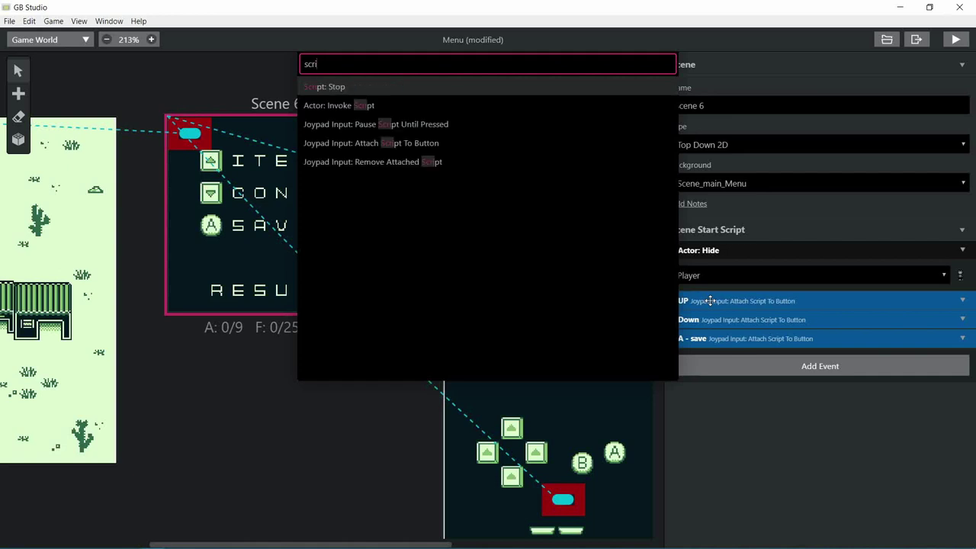
{"action": "type", "text": "pt"}
{"action": "key", "text": "Down"}
{"action": "key", "text": "Down"}
{"action": "key", "text": "Down"}
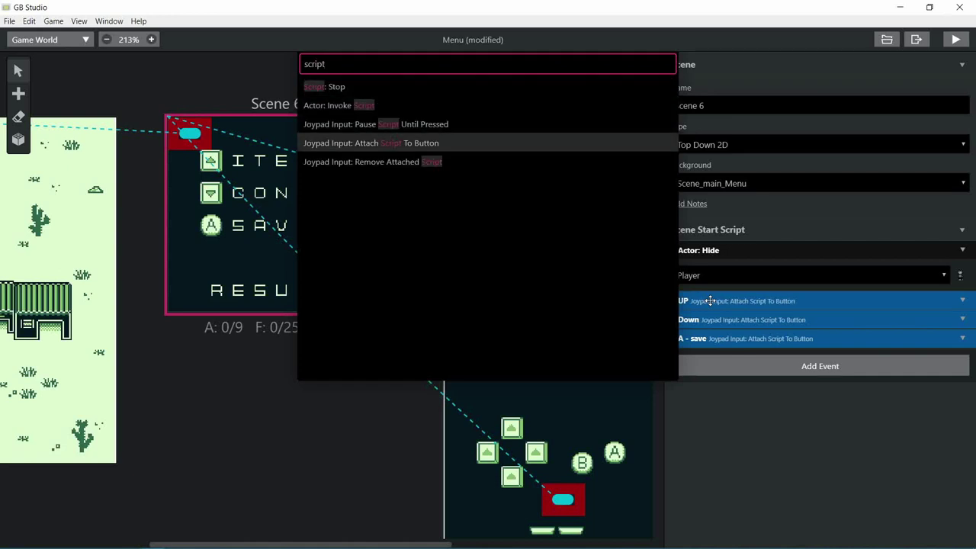
{"action": "key", "text": "Return"}
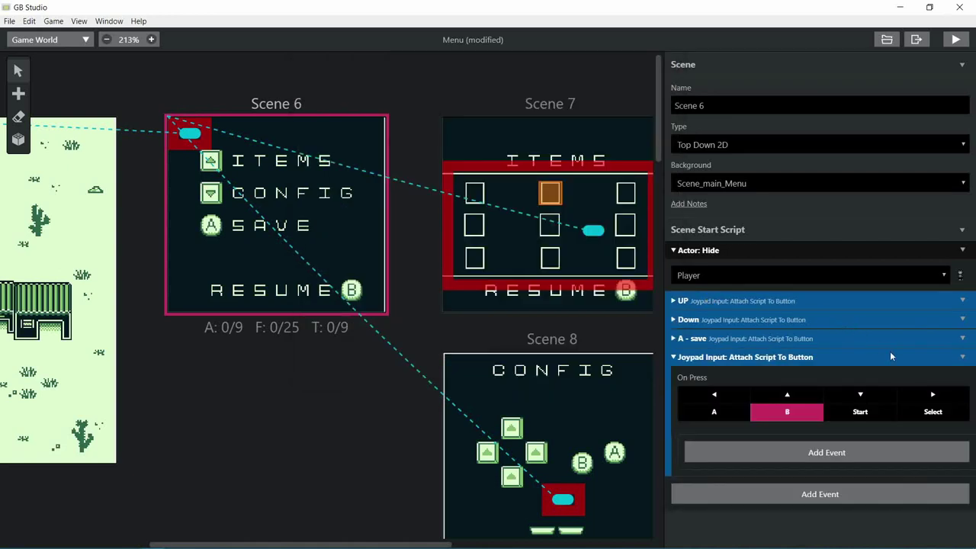
{"action": "left_click", "coordinate": [962, 356]}
{"action": "left_click", "coordinate": [947, 378]}
{"action": "type", "text": "B - Resume"}
{"action": "left_click", "coordinate": [947, 383]}
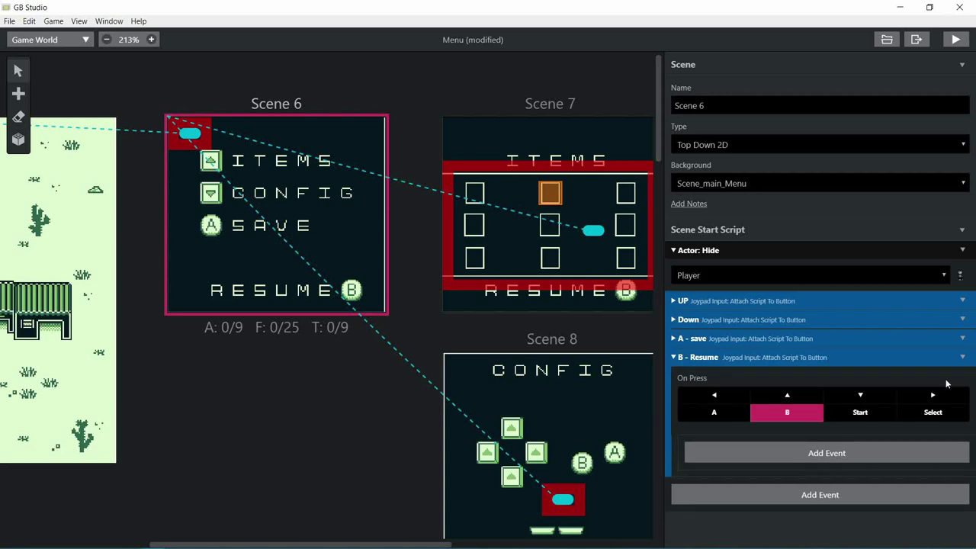
- Inside B - Resume, add Remove Attached Script with every button, including Start and Select, marked
{"action": "left_click", "coordinate": [868, 452]}
{"action": "type", "text": "remove"}
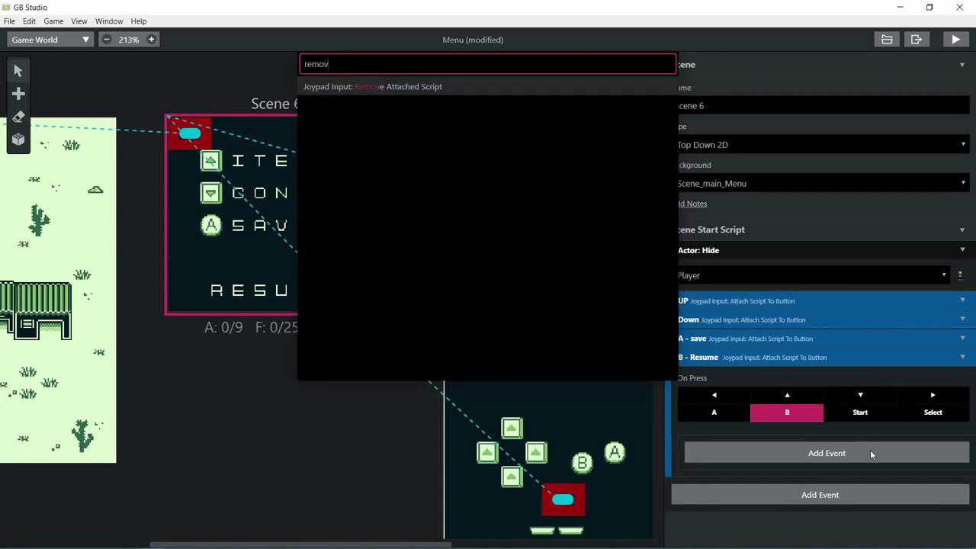
{"action": "key", "text": "Return"}
{"action": "left_click", "coordinate": [732, 497]}
{"action": "left_click", "coordinate": [743, 481]}
{"action": "left_click", "coordinate": [787, 482]}
{"action": "left_click", "coordinate": [851, 482]}
{"action": "left_click", "coordinate": [919, 481]}
{"action": "left_click", "coordinate": [923, 499]}
{"action": "left_click", "coordinate": [855, 498]}
{"action": "scroll", "coordinate": [788, 447], "scroll_direction": "down", "scroll_amount": 1}
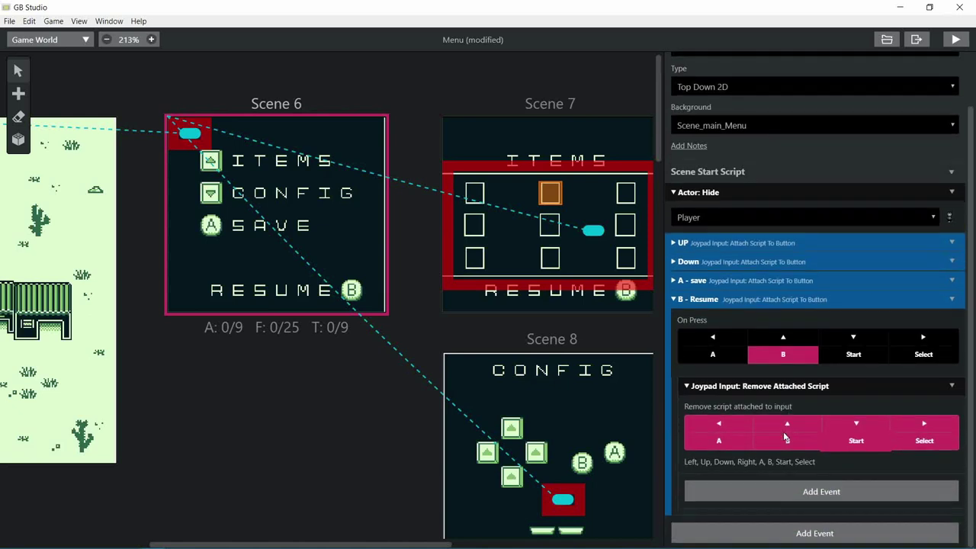
- Add a Scene: Restore First From Stack event after the removal and collapse B - Resume
{"action": "left_click", "coordinate": [793, 492]}
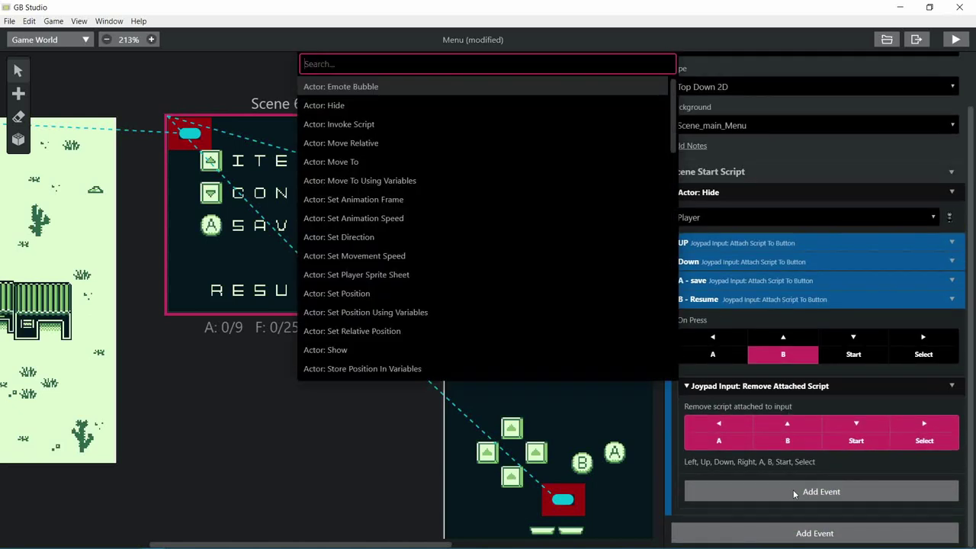
{"action": "type", "text": "restore"}
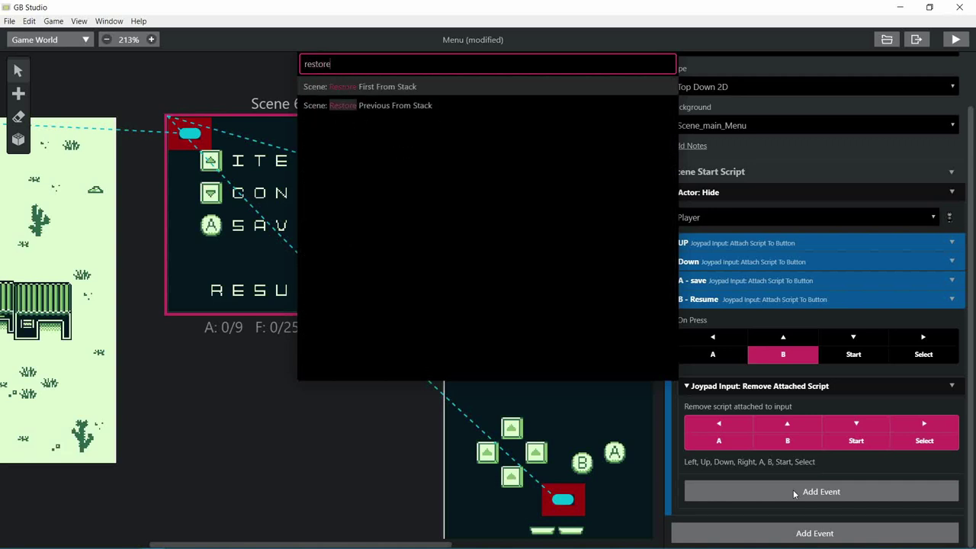
{"action": "key", "text": "Return"}
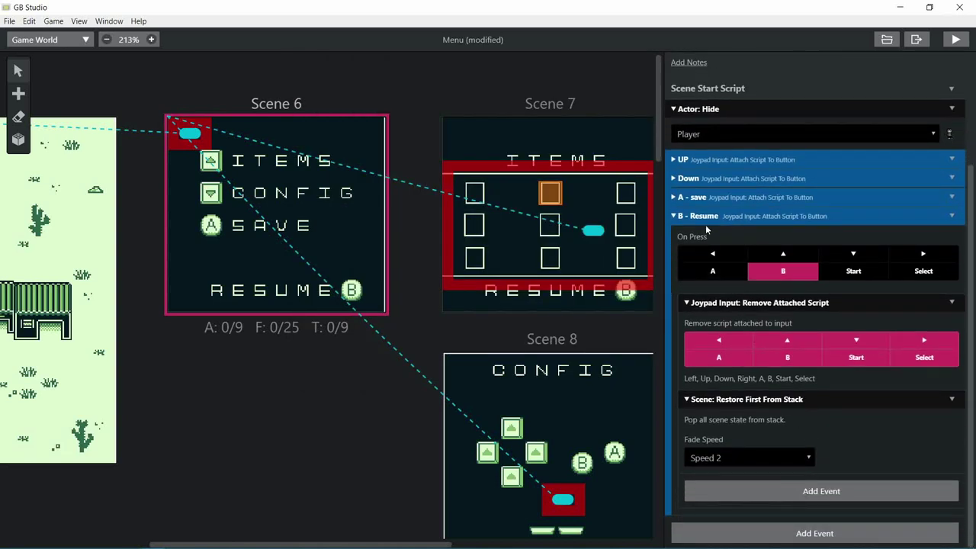
{"action": "left_click", "coordinate": [707, 217]}
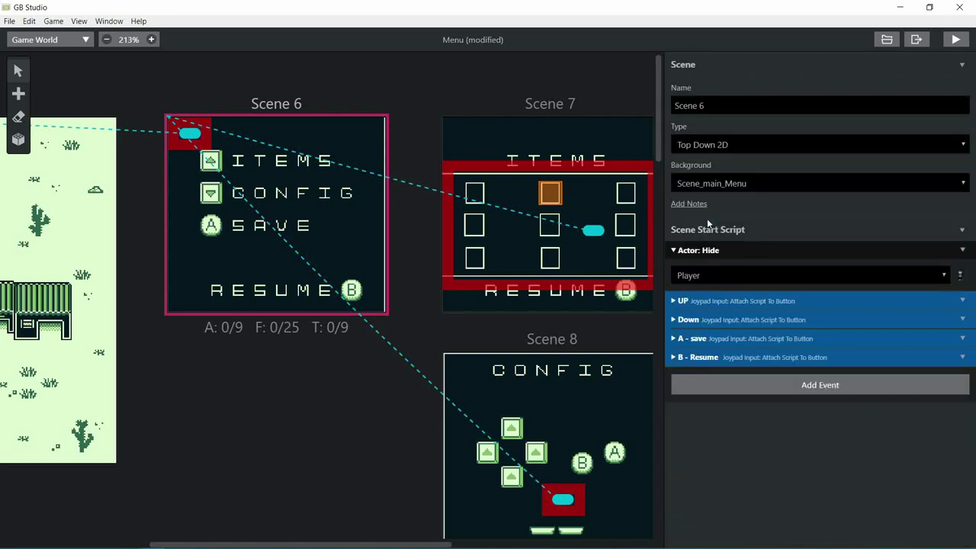
{"action": "scroll", "coordinate": [308, 450], "scroll_direction": "down", "scroll_amount": 1}
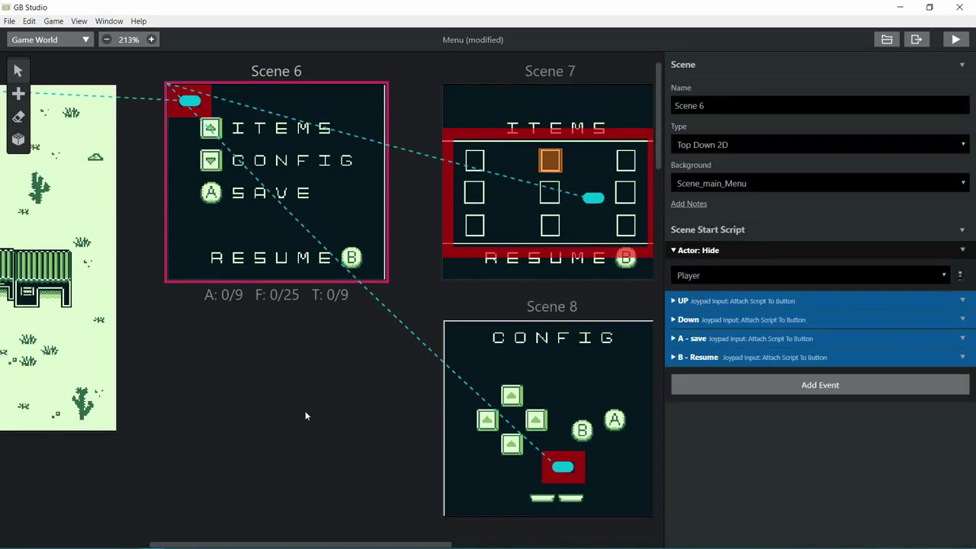
{"action": "left_click", "coordinate": [305, 415]}
- Save, build the game, and choose the top-middle item on the Items screen
{"action": "key", "text": "ctrl+s"}
{"action": "key", "text": "ctrl+b"}
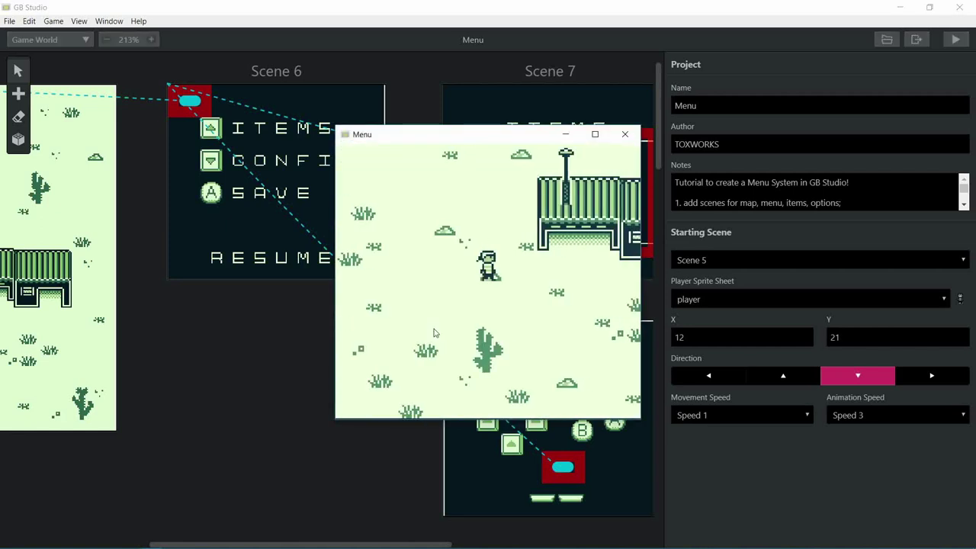
{"action": "key", "text": "Return"}
{"action": "key", "text": "z"}
{"action": "key", "text": "Left"}
{"action": "key", "text": "Up"}
{"action": "key", "text": "z"}
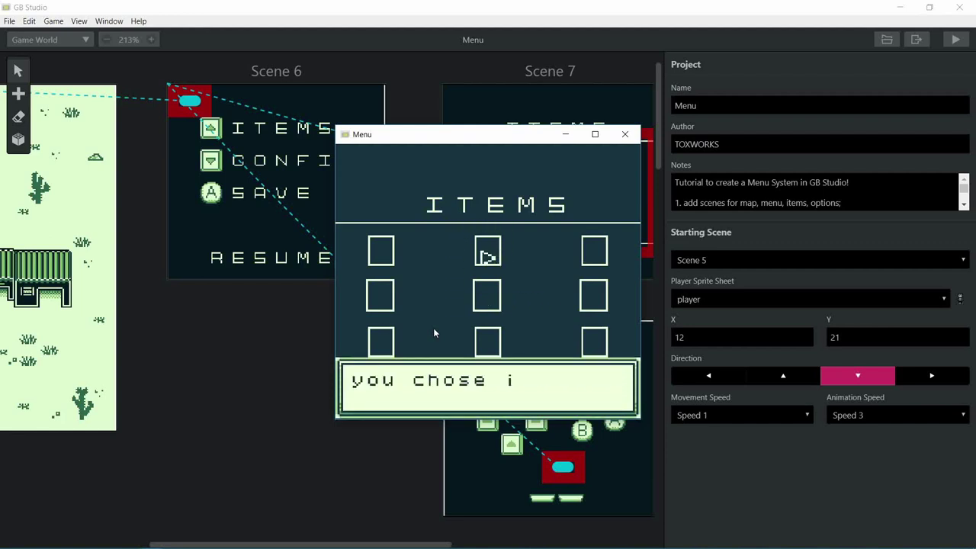
{"action": "key", "text": "z"}
- Move the item selection arrow around the slots, then leave Items for the menu
{"action": "key", "text": "Right"}
{"action": "key", "text": "Down"}
{"action": "key", "text": "Down"}
{"action": "key", "text": "Left"}
{"action": "key", "text": "Up"}
{"action": "key", "text": "Down"}
{"action": "key", "text": "Down"}
{"action": "key", "text": "Left"}
{"action": "key", "text": "Right"}
{"action": "key", "text": "Up"}
{"action": "key", "text": "Right"}
{"action": "key", "text": "Left"}
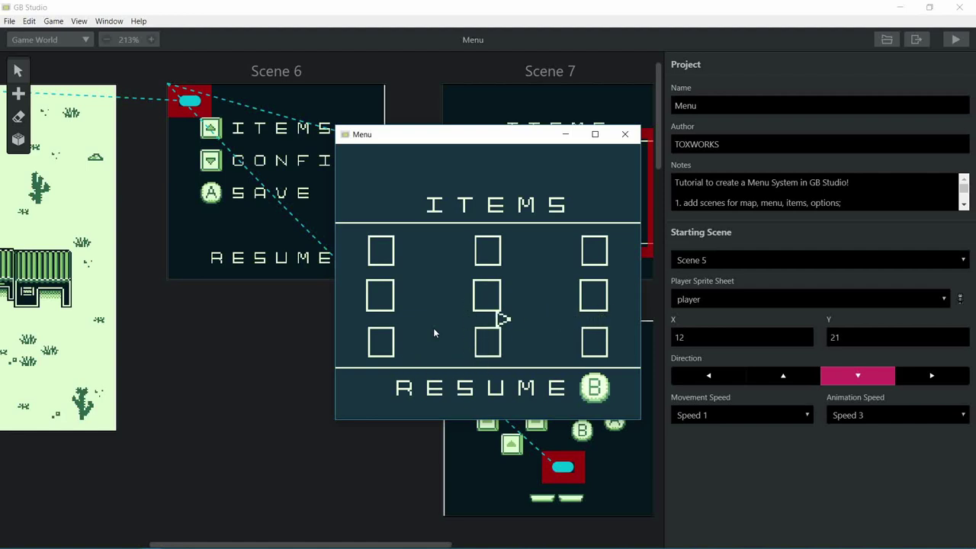
{"action": "key", "text": "x"}
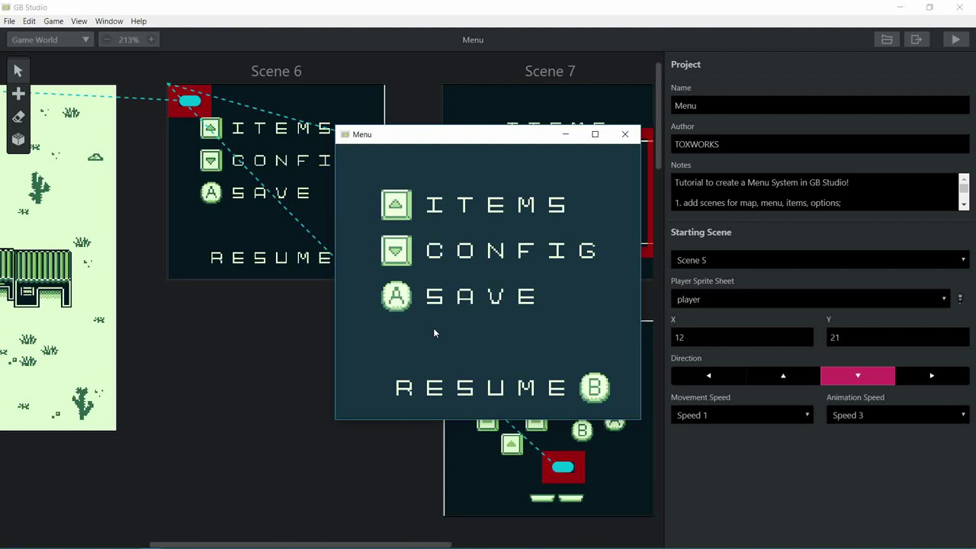
- Visit the Config screen, return, and save the game back to the map
{"action": "key", "text": "Down"}
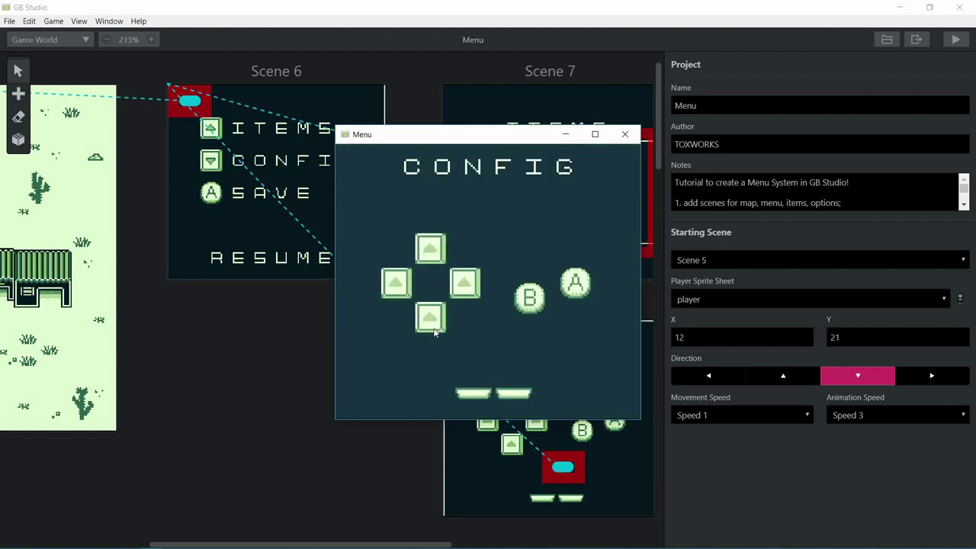
{"action": "key", "text": "x"}
{"action": "key", "text": "z"}
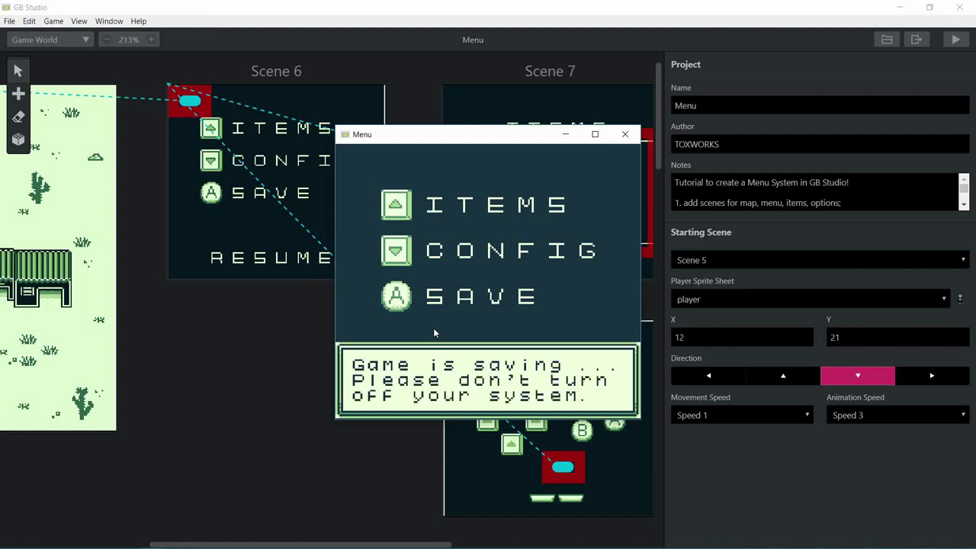
{"action": "key", "text": "z"}
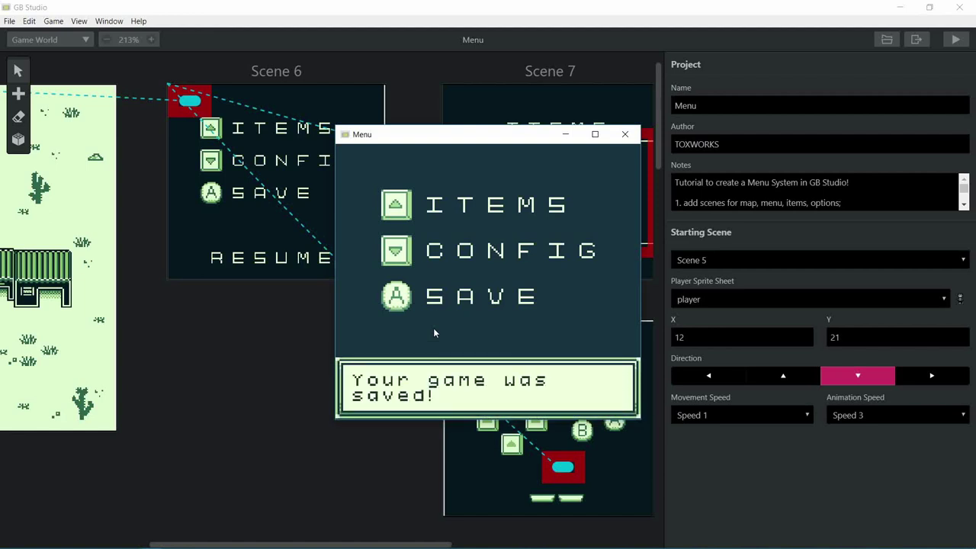
{"action": "key", "text": "z"}
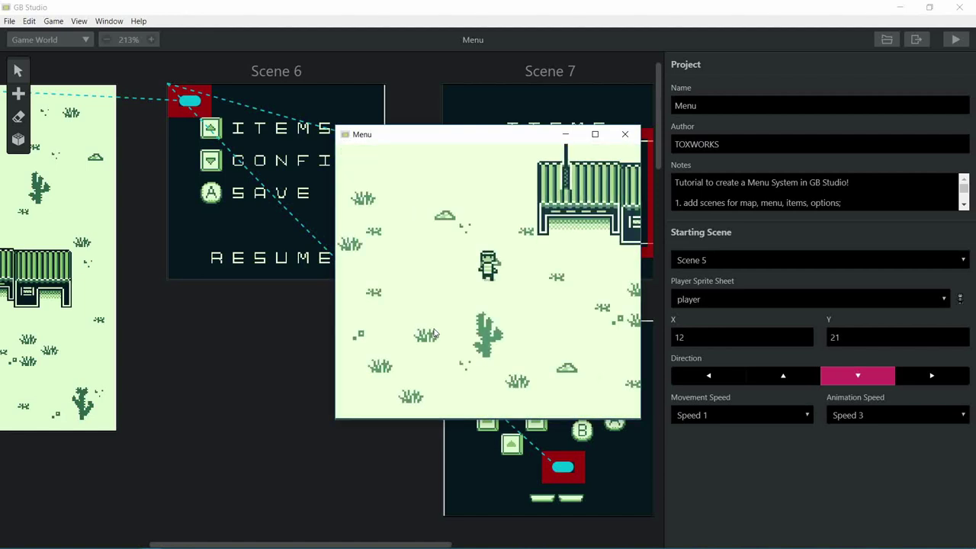
- Walk on the map, confirm B resumes from the pause menu, and close the game window
{"action": "key", "text": "Down"}
{"action": "key", "text": "Right"}
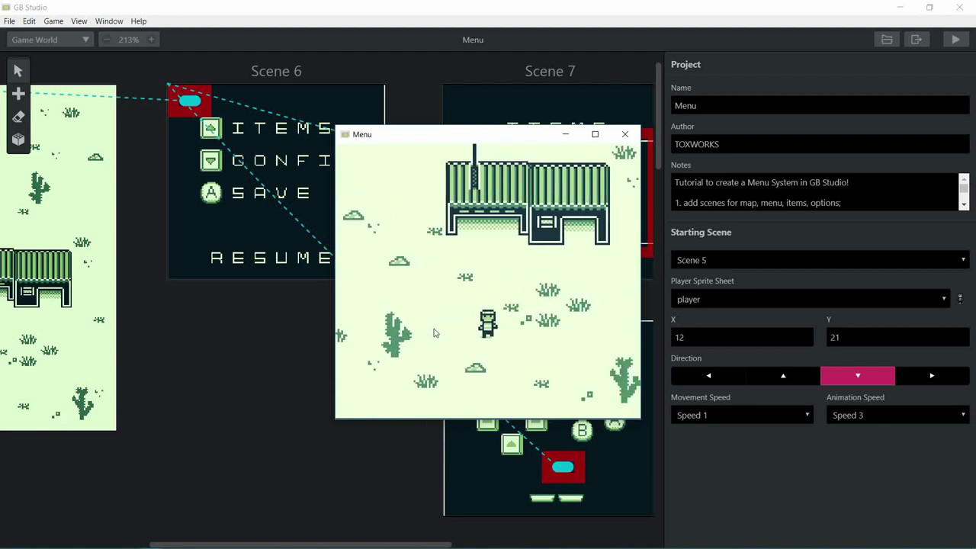
{"action": "key", "text": "Up"}
{"action": "key", "text": "Return"}
{"action": "key", "text": "x"}
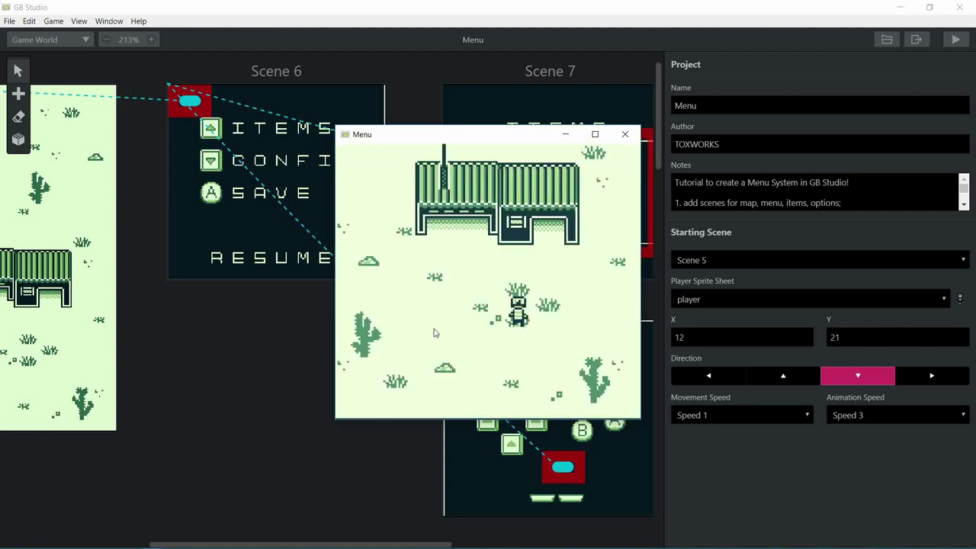
{"action": "key", "text": "Left"}
{"action": "key", "text": "Down"}
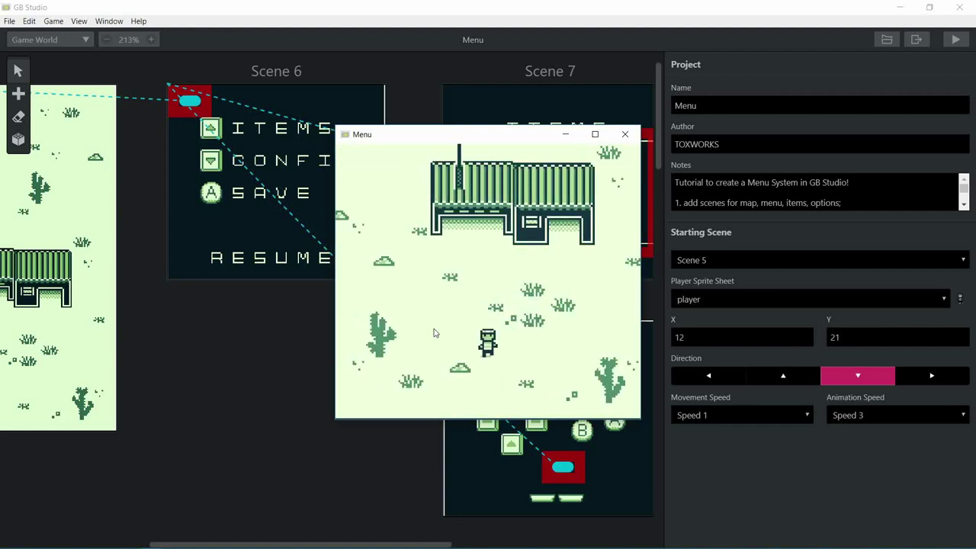
{"action": "left_click", "coordinate": [625, 134]}
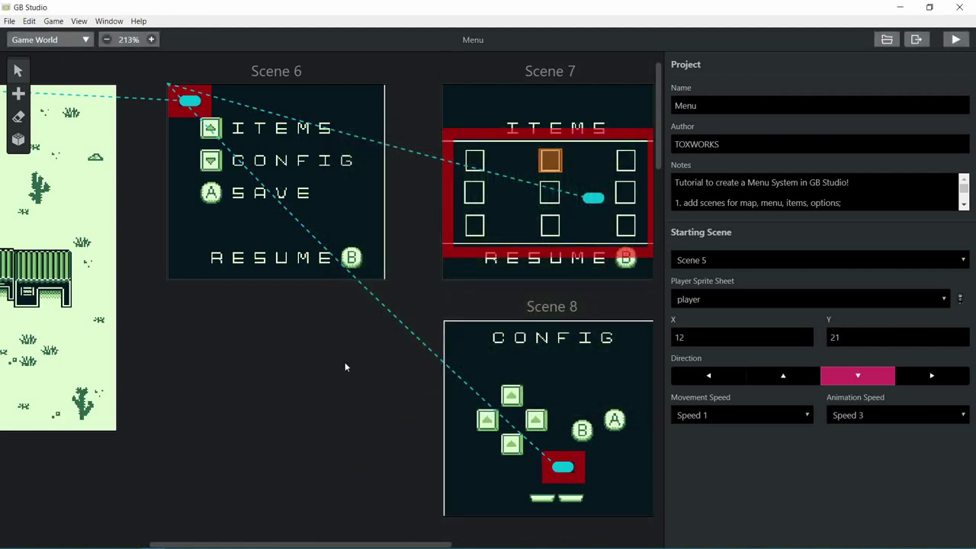
- Place an actor with the player sprite sheet in the Items scene's left-middle slot
{"action": "left_click", "coordinate": [575, 112]}
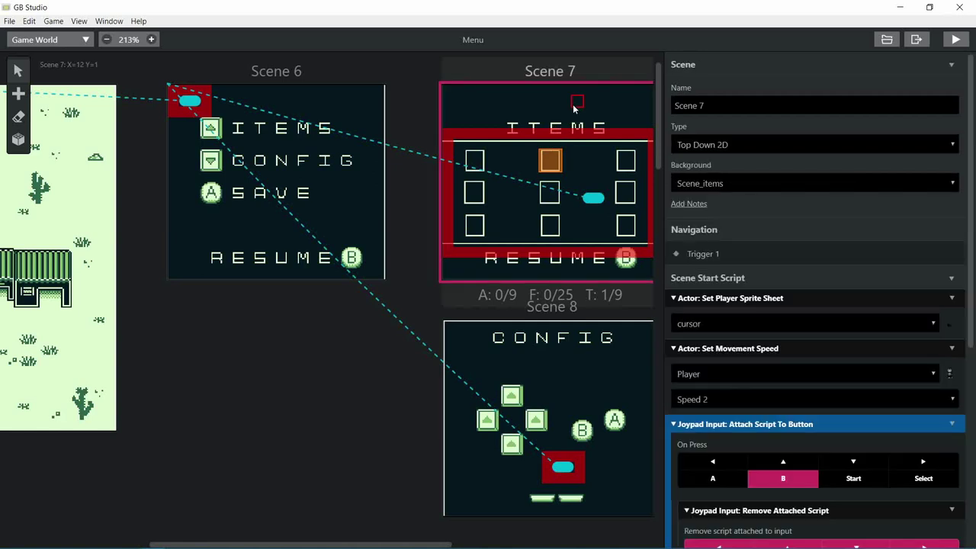
{"action": "left_click_drag", "start_coordinate": [386, 372], "coordinate": [239, 405]}
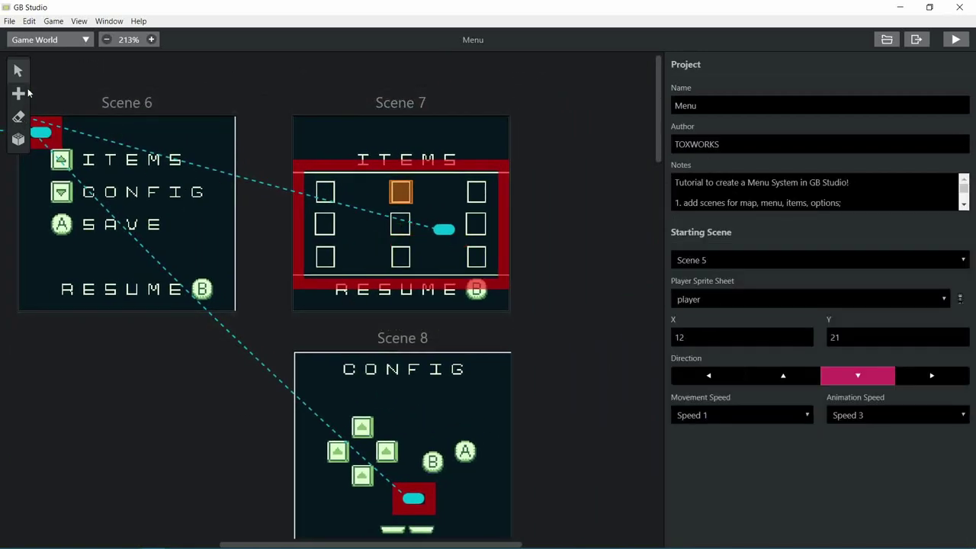
{"action": "left_click", "coordinate": [19, 93]}
{"action": "left_click", "coordinate": [42, 114]}
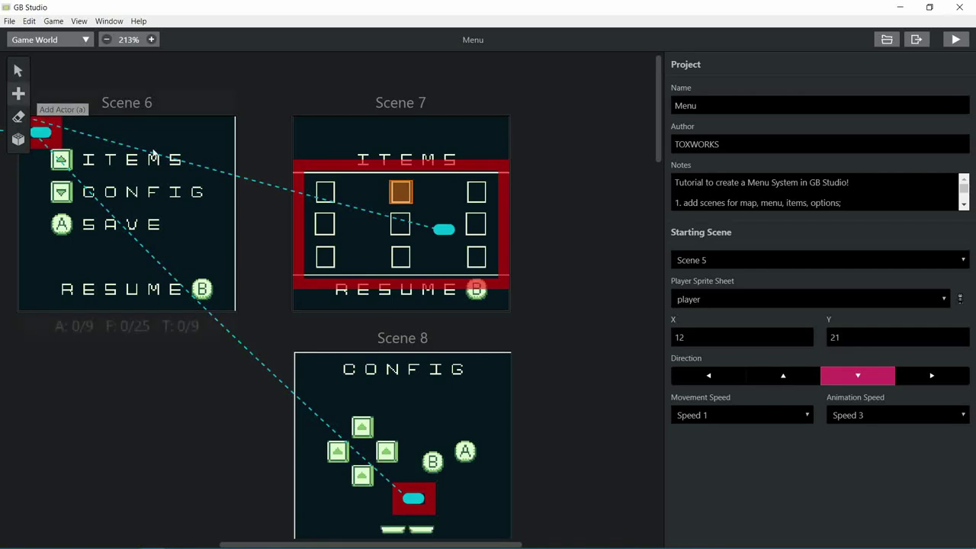
{"action": "left_click", "coordinate": [319, 235]}
{"action": "left_click", "coordinate": [734, 184]}
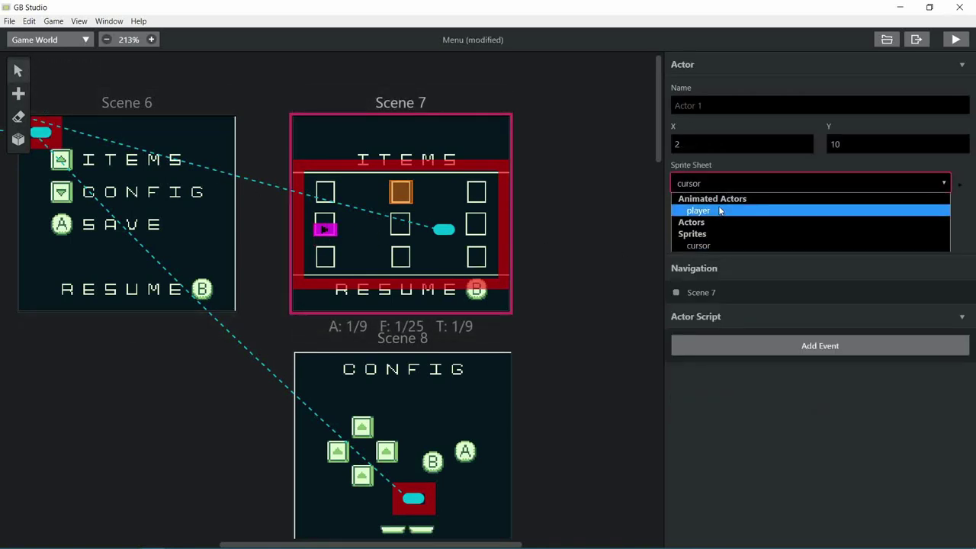
{"action": "left_click", "coordinate": [720, 212]}
{"action": "left_click", "coordinate": [327, 233]}
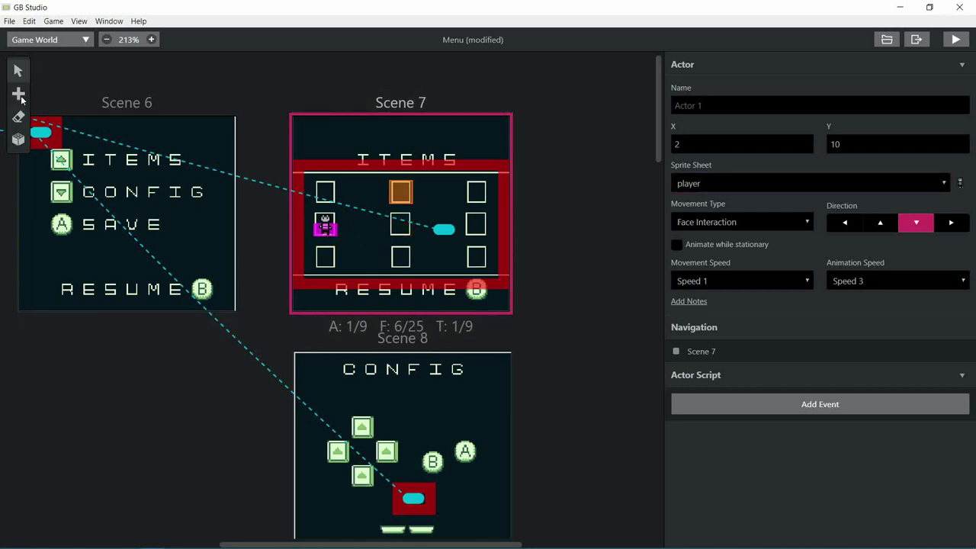
- Place a second player-sprite actor in the bottom-middle item slot
{"action": "left_click", "coordinate": [19, 94]}
{"action": "left_click", "coordinate": [43, 116]}
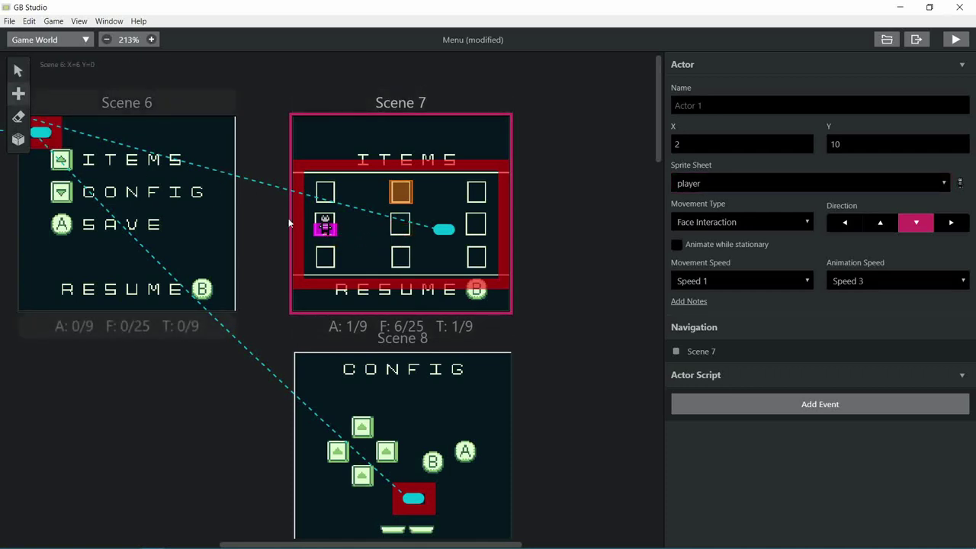
{"action": "left_click", "coordinate": [389, 262]}
{"action": "left_click", "coordinate": [709, 184]}
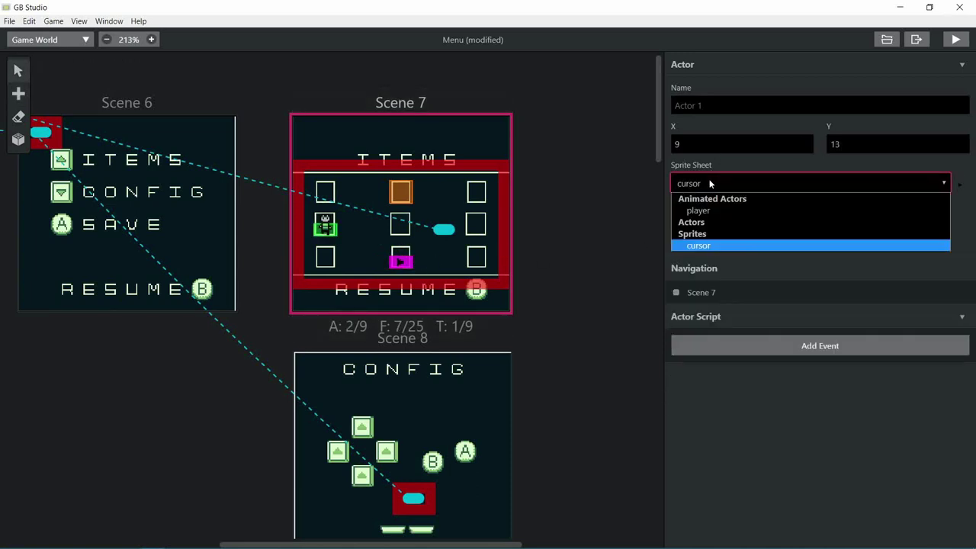
{"action": "left_click", "coordinate": [698, 211]}
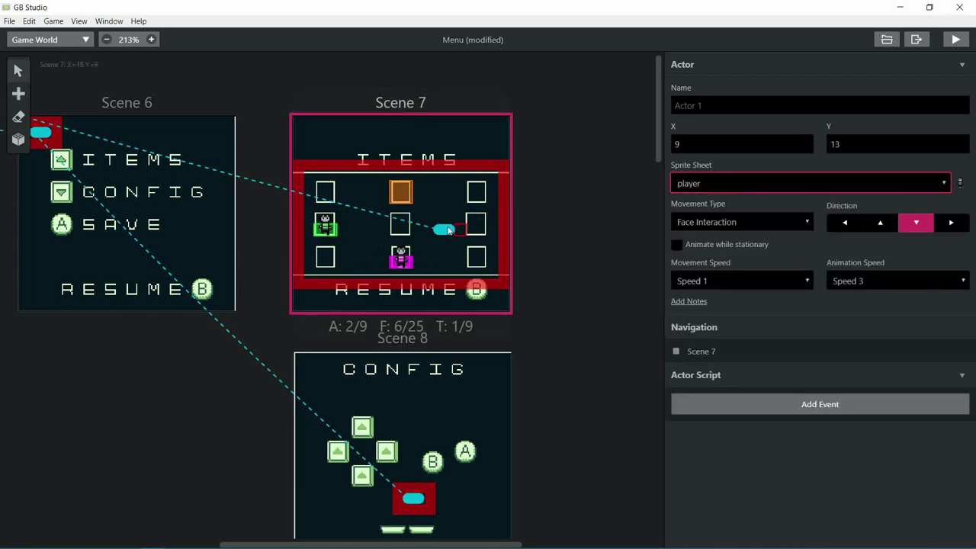
{"action": "left_click", "coordinate": [330, 223]}
- Give the left-middle actor a 'you chose item' dialogue, Static movement and frame-cycling animation
{"action": "left_click", "coordinate": [723, 410]}
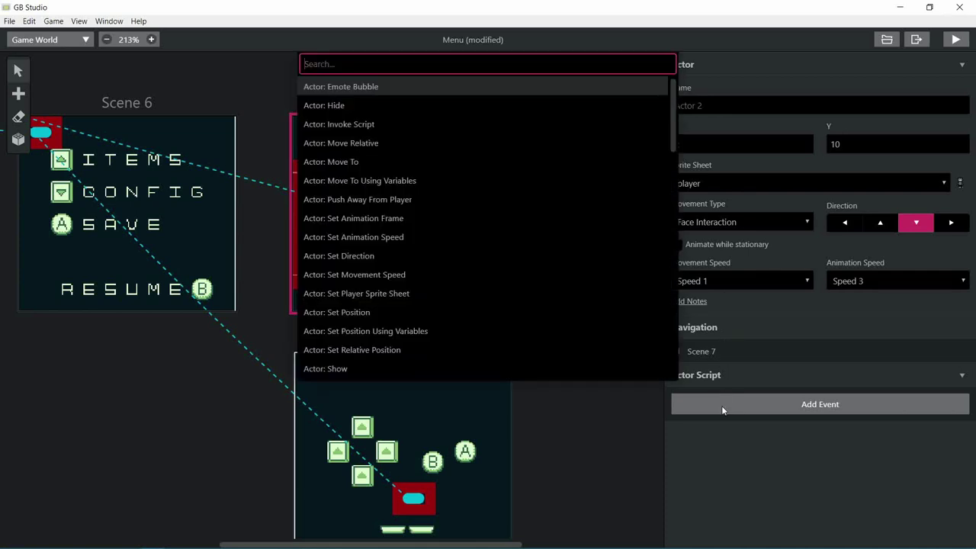
{"action": "type", "text": "you chose item 2"}
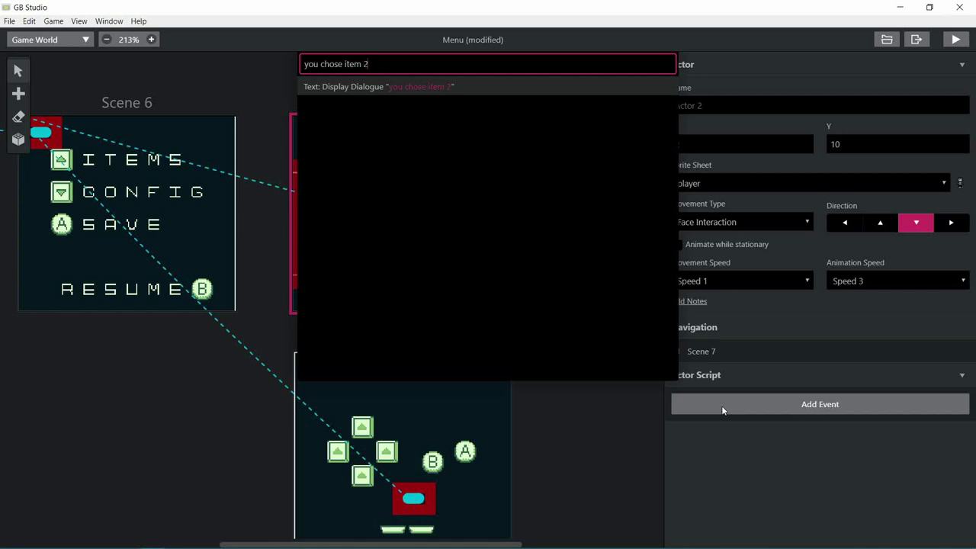
{"action": "key", "text": "Return"}
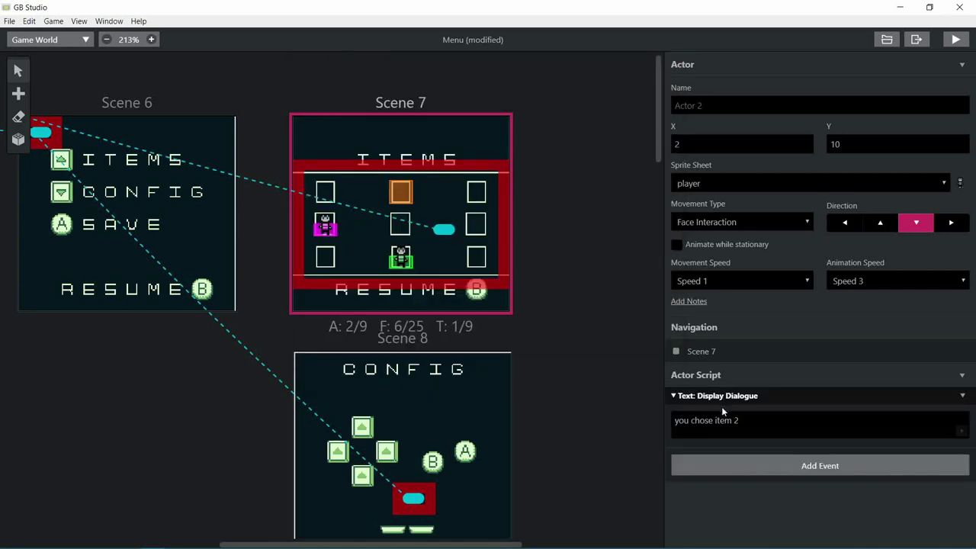
{"action": "left_click", "coordinate": [762, 422]}
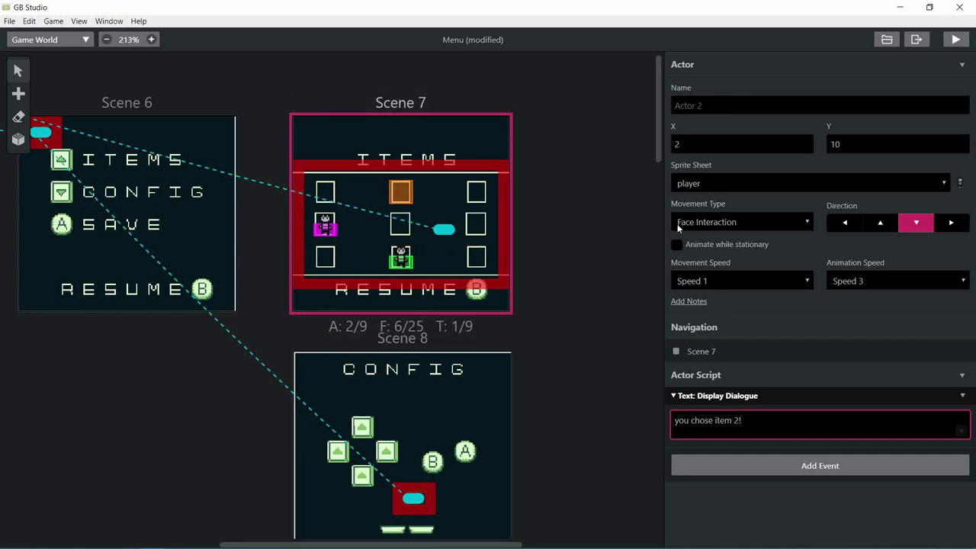
{"action": "left_click", "coordinate": [685, 186]}
{"action": "left_click", "coordinate": [674, 253]}
{"action": "left_click", "coordinate": [677, 245]}
{"action": "left_click", "coordinate": [700, 222]}
{"action": "left_click", "coordinate": [697, 234]}
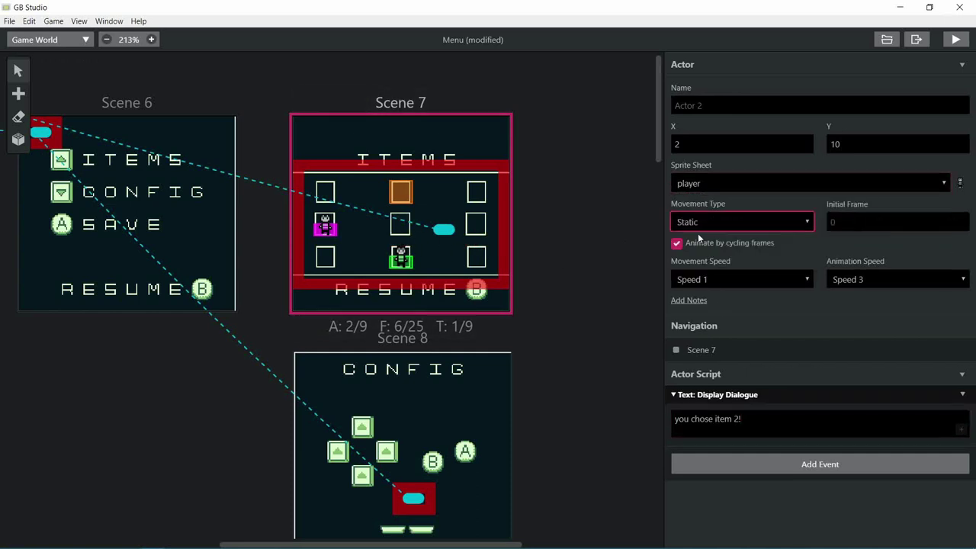
- Make the bottom-middle actor static and animated with a 'you chose item' dialogue, then save and play-test
{"action": "left_click", "coordinate": [404, 262]}
{"action": "left_click", "coordinate": [690, 222]}
{"action": "left_click", "coordinate": [689, 237]}
{"action": "left_click", "coordinate": [677, 243]}
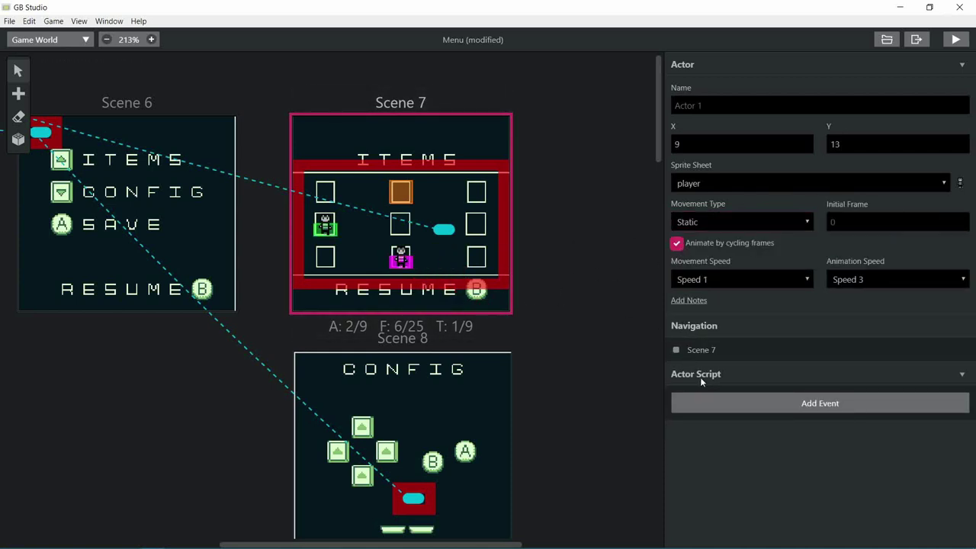
{"action": "left_click", "coordinate": [711, 404]}
{"action": "type", "text": "you chose item"}
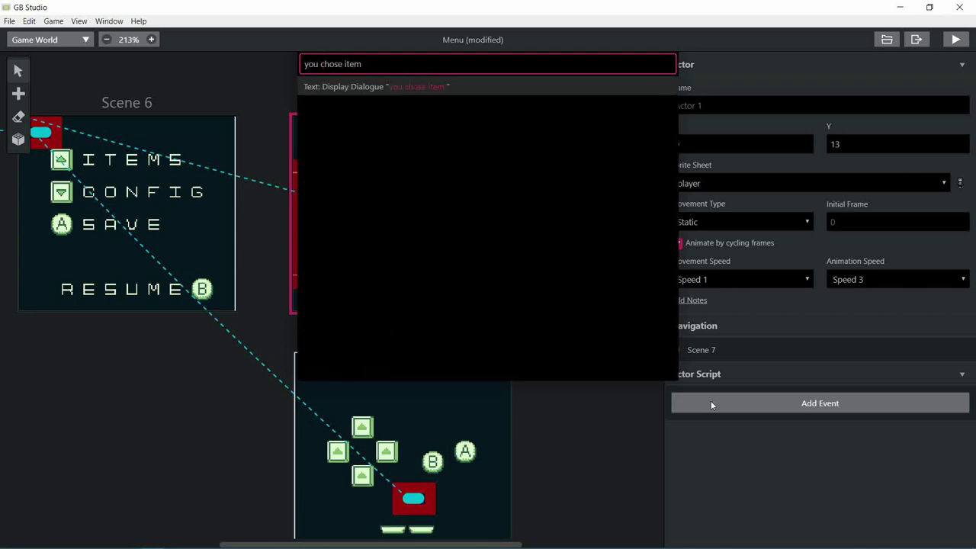
{"action": "type", "text": " 451441254"}
{"action": "key", "text": "Return"}
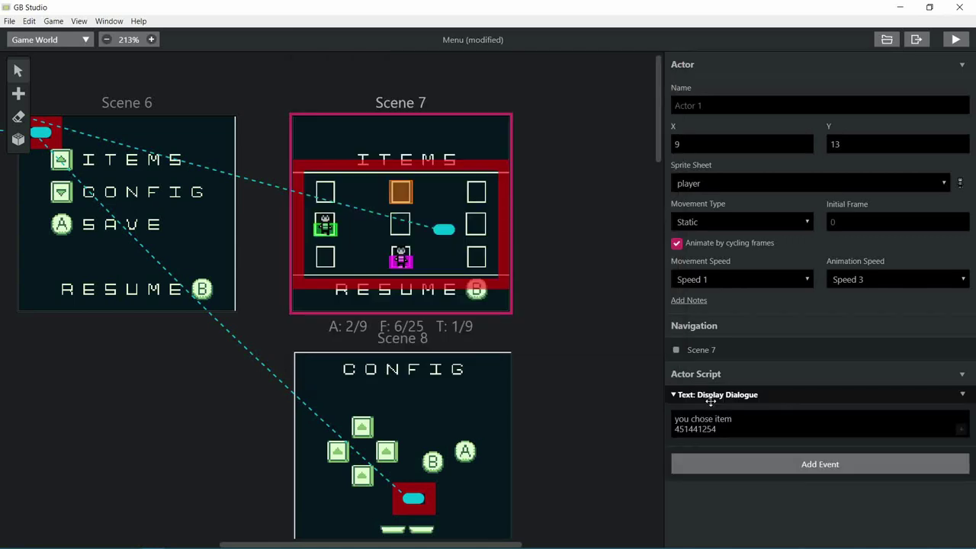
{"action": "key", "text": "ctrl+s"}
{"action": "left_click", "coordinate": [948, 46]}
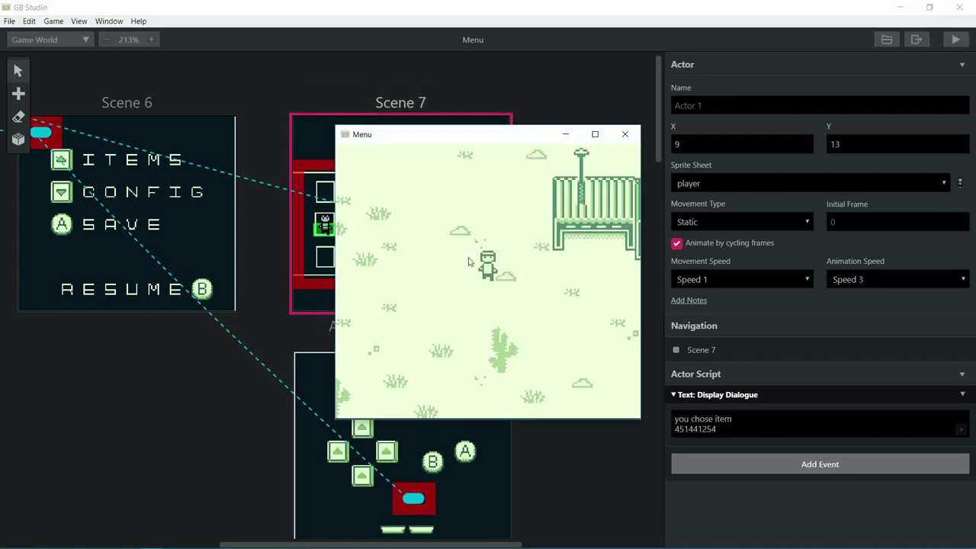
- Open the pause menu, enter ITEMS, and move the cursor across the item slots
{"action": "key", "text": "Return"}
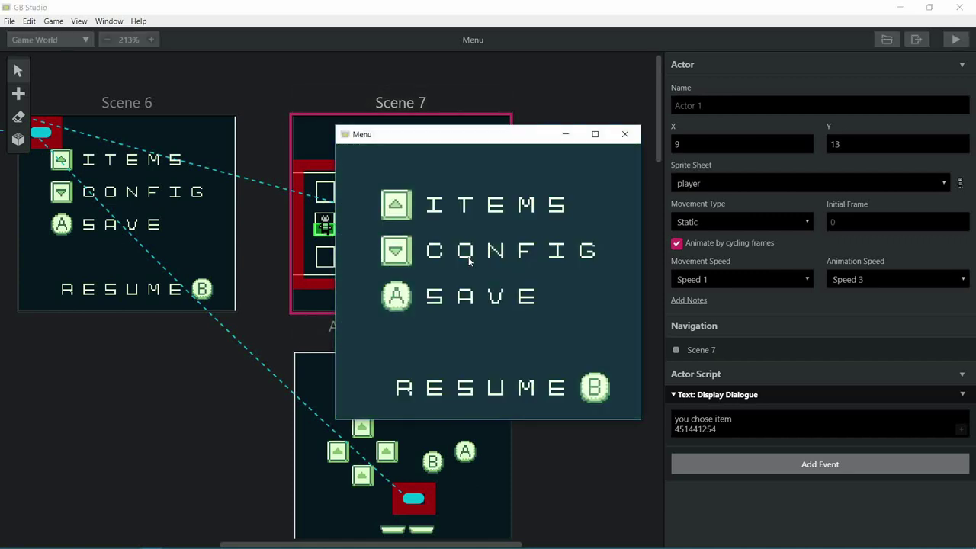
{"action": "key", "text": "z"}
{"action": "key", "text": "Left"}
{"action": "key", "text": "Down"}
{"action": "key", "text": "Left"}
{"action": "key", "text": "Up"}
{"action": "key", "text": "Right"}
{"action": "key", "text": "Up"}
{"action": "key", "text": "Left"}
{"action": "key", "text": "Down"}
{"action": "key", "text": "Right"}
{"action": "key", "text": "Down"}
{"action": "key", "text": "Left"}
{"action": "key", "text": "Right"}
{"action": "key", "text": "Up"}
{"action": "key", "text": "Left"}
- Test cursor movement around the bottom-middle and centre slots, ending on top-middle
{"action": "key", "text": "Right"}
{"action": "key", "text": "Down"}
{"action": "key", "text": "Down"}
{"action": "key", "text": "Right"}
{"action": "key", "text": "Right"}
{"action": "key", "text": "Up"}
{"action": "key", "text": "Left"}
{"action": "key", "text": "Right"}
{"action": "key", "text": "Left"}
{"action": "key", "text": "Right"}
{"action": "key", "text": "Left"}
{"action": "key", "text": "Up"}
{"action": "key", "text": "Up"}
{"action": "key", "text": "Up"}
{"action": "key", "text": "Left"}
{"action": "key", "text": "Right"}
{"action": "key", "text": "Down"}
- Choose the top-row item and dismiss its 'you chose item 2!' dialogue
{"action": "key", "text": "Right"}
{"action": "key", "text": "Left"}
{"action": "key", "text": "Left"}
{"action": "key", "text": "Right"}
{"action": "key", "text": "Right"}
{"action": "key", "text": "Left"}
- Choose the bottom-middle item and close its 'you chose item' dialogue
{"action": "key", "text": "Right"}
{"action": "key", "text": "z"}
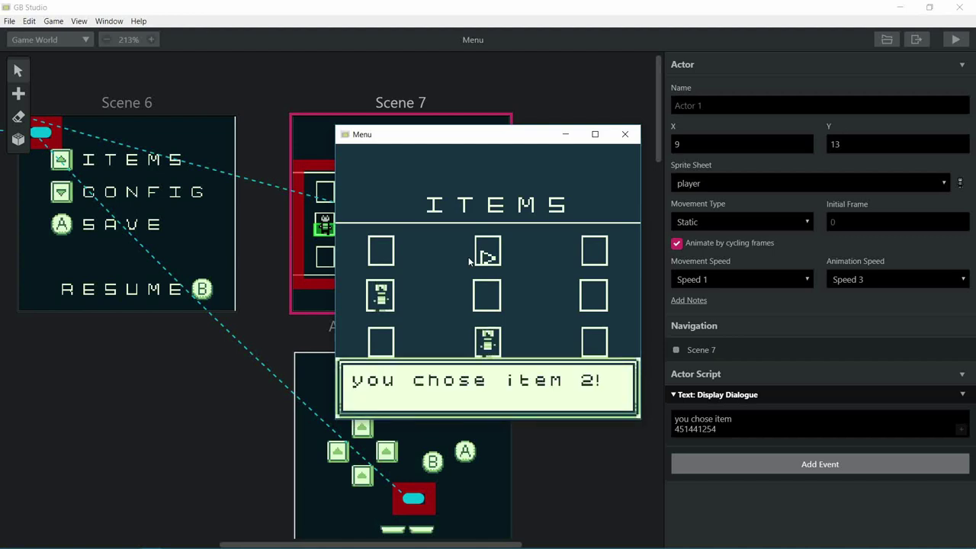
{"action": "key", "text": "z"}
{"action": "key", "text": "Right"}
{"action": "key", "text": "Down"}
{"action": "key", "text": "Down"}
{"action": "key", "text": "z"}
{"action": "key", "text": "z"}
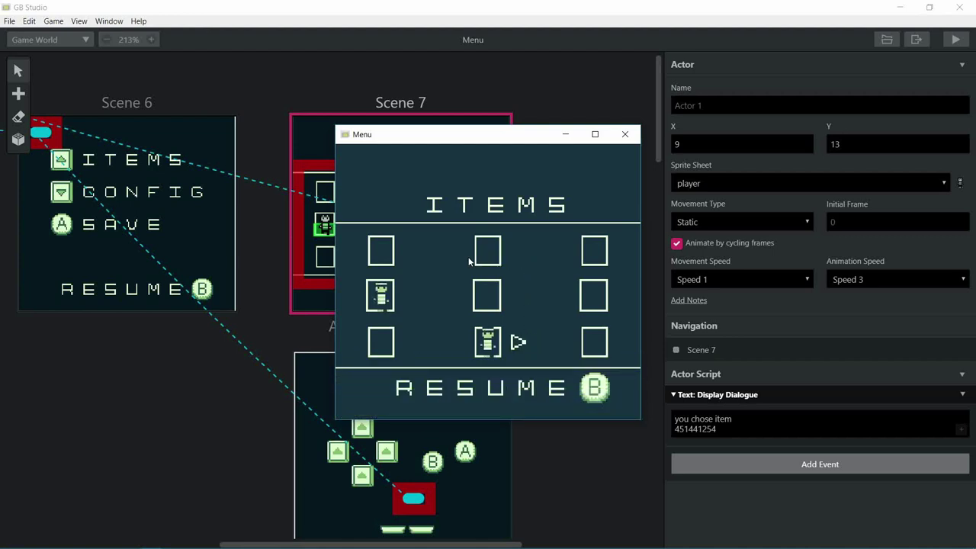
{"action": "key", "text": "z"}
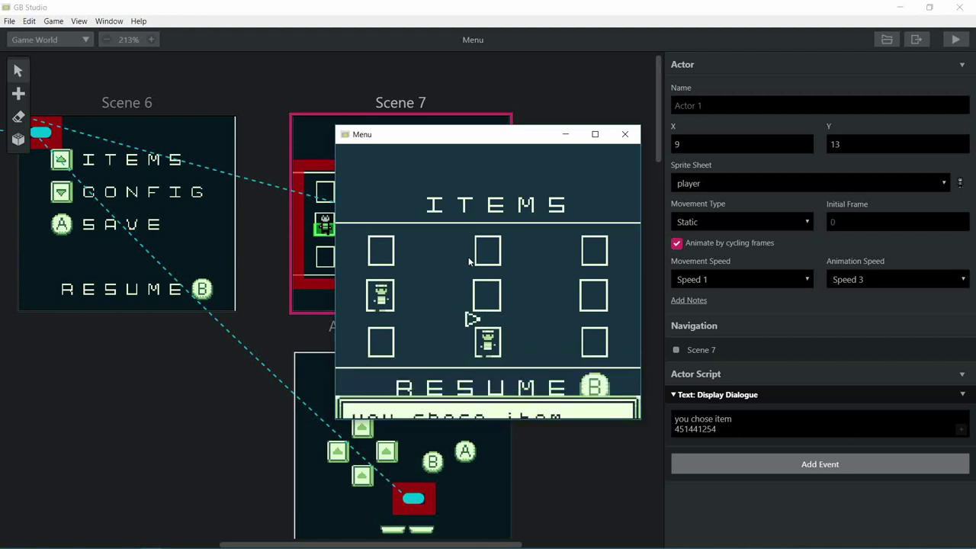